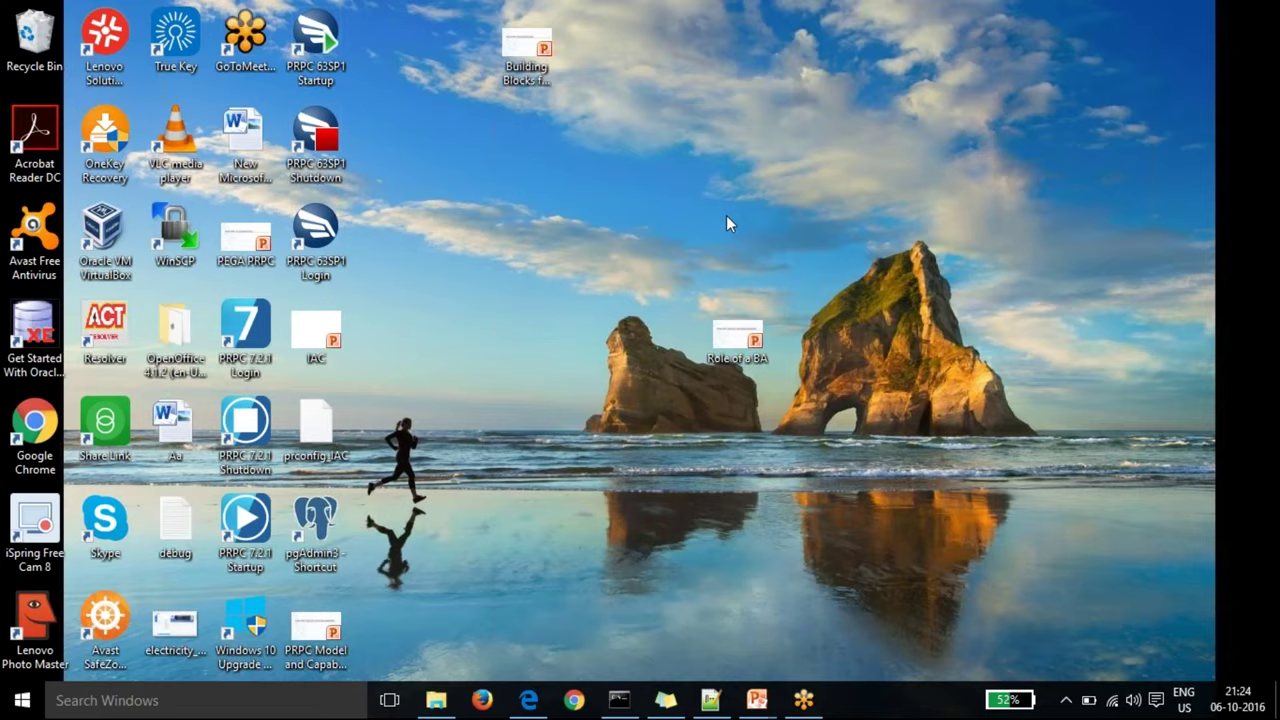
Step: Show the 115148_PE_721 folder on New Volume (F:), holding jdk1.8.0_66, install, pega.install and PRPC_PE
{"action": "left_click", "coordinate": [436, 700]}
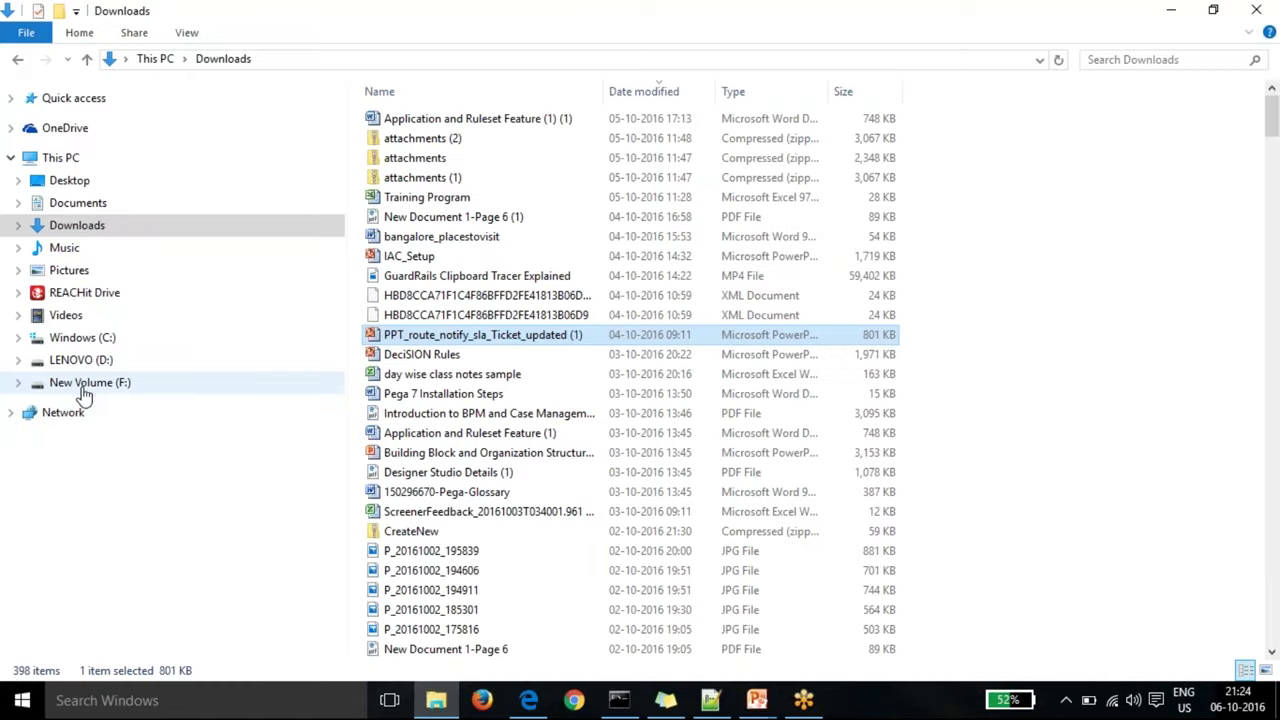
{"action": "left_click", "coordinate": [85, 390]}
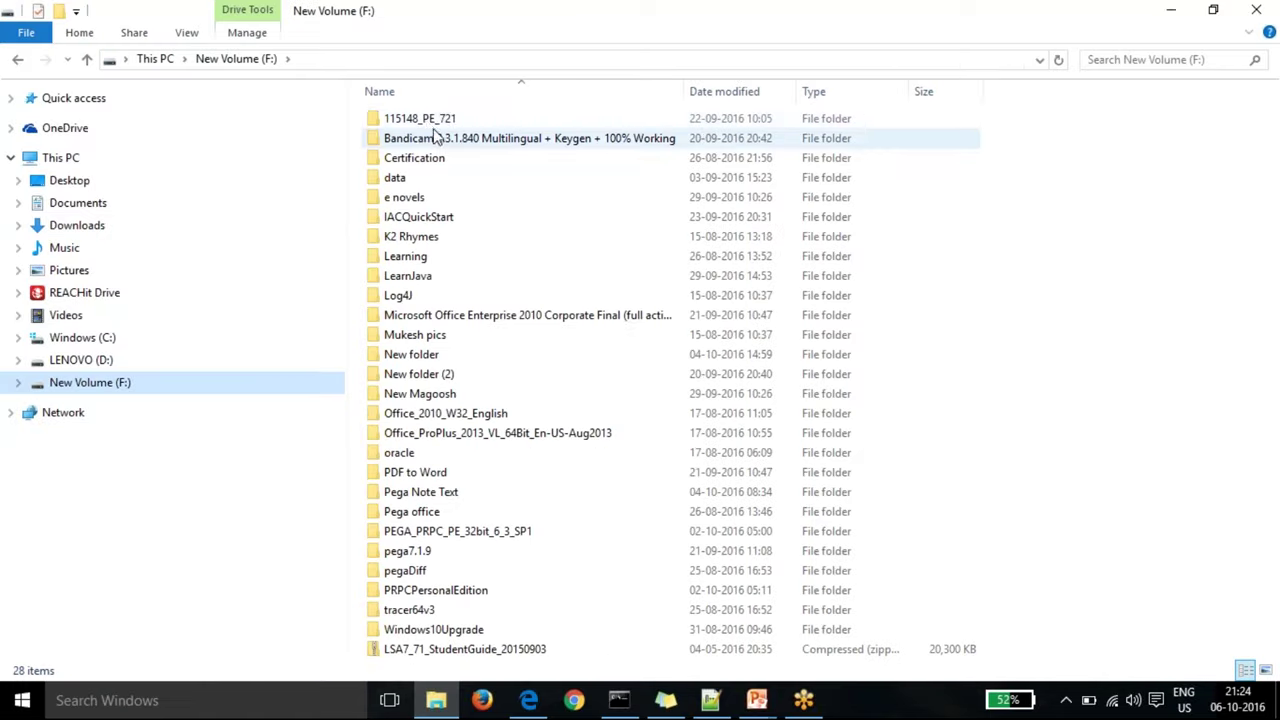
{"action": "double_click", "coordinate": [426, 122]}
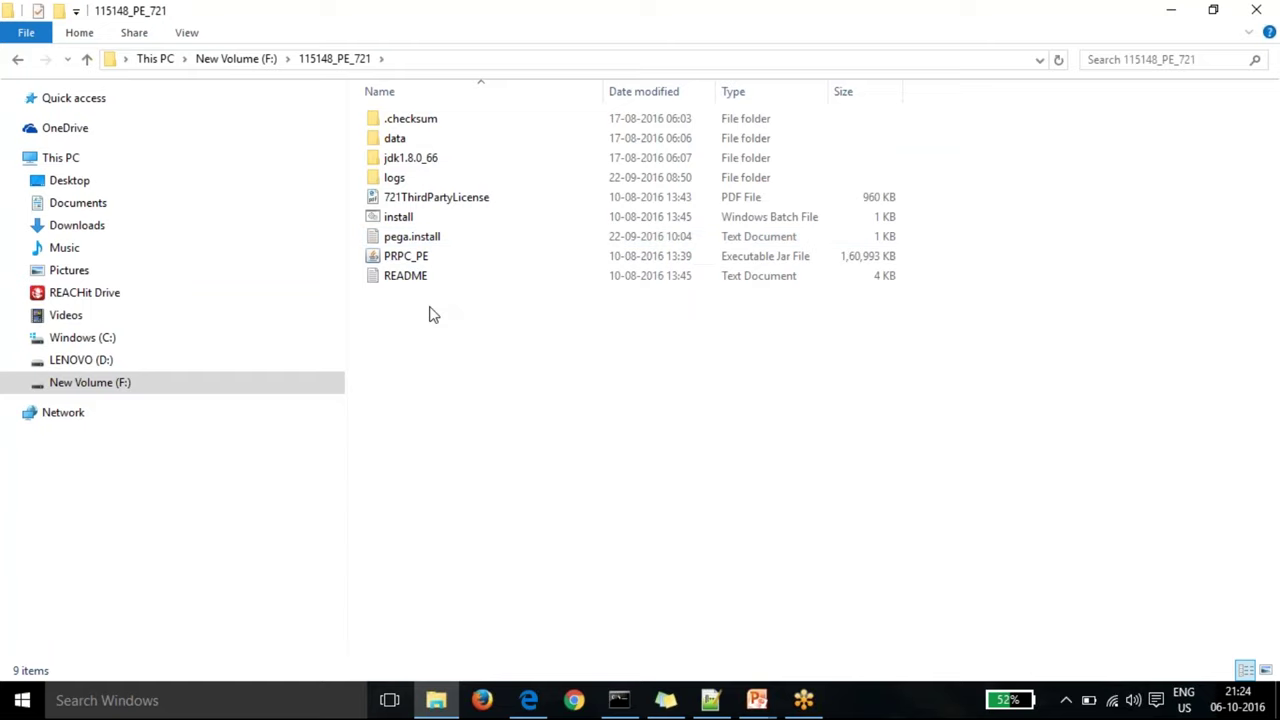
{"action": "left_click", "coordinate": [778, 25]}
{"action": "left_click", "coordinate": [436, 700]}
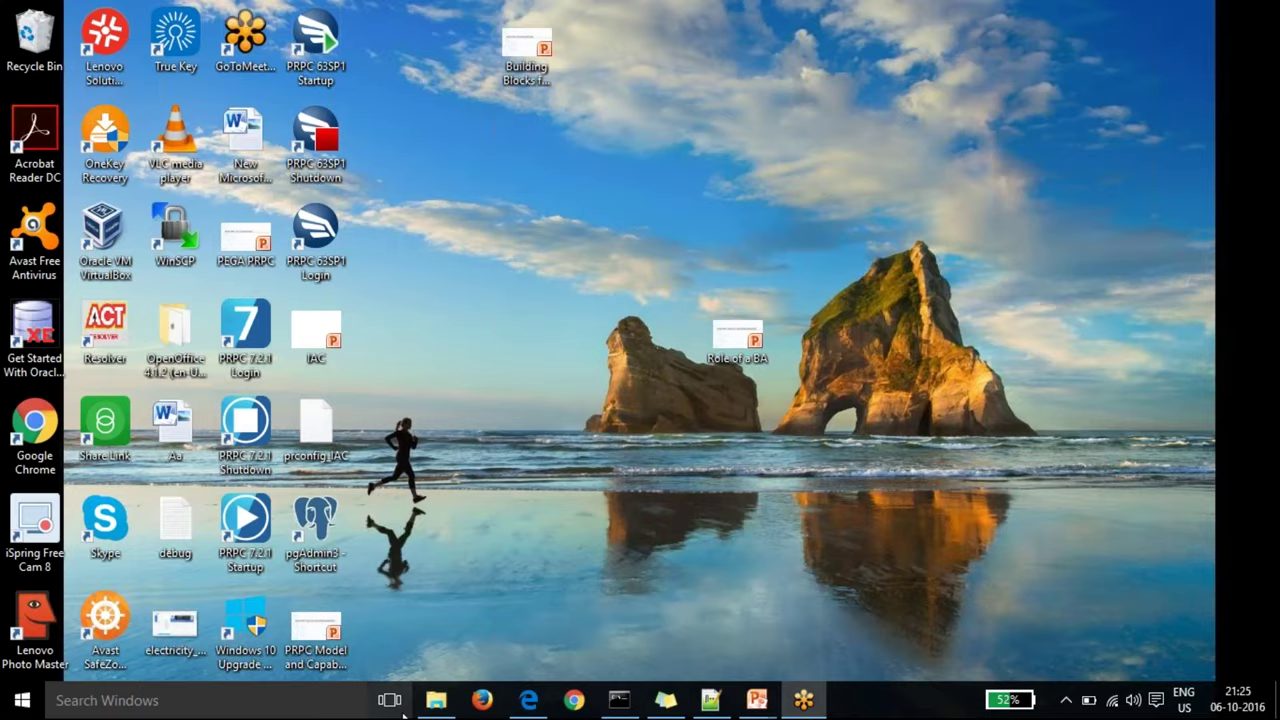
{"action": "left_click", "coordinate": [428, 704]}
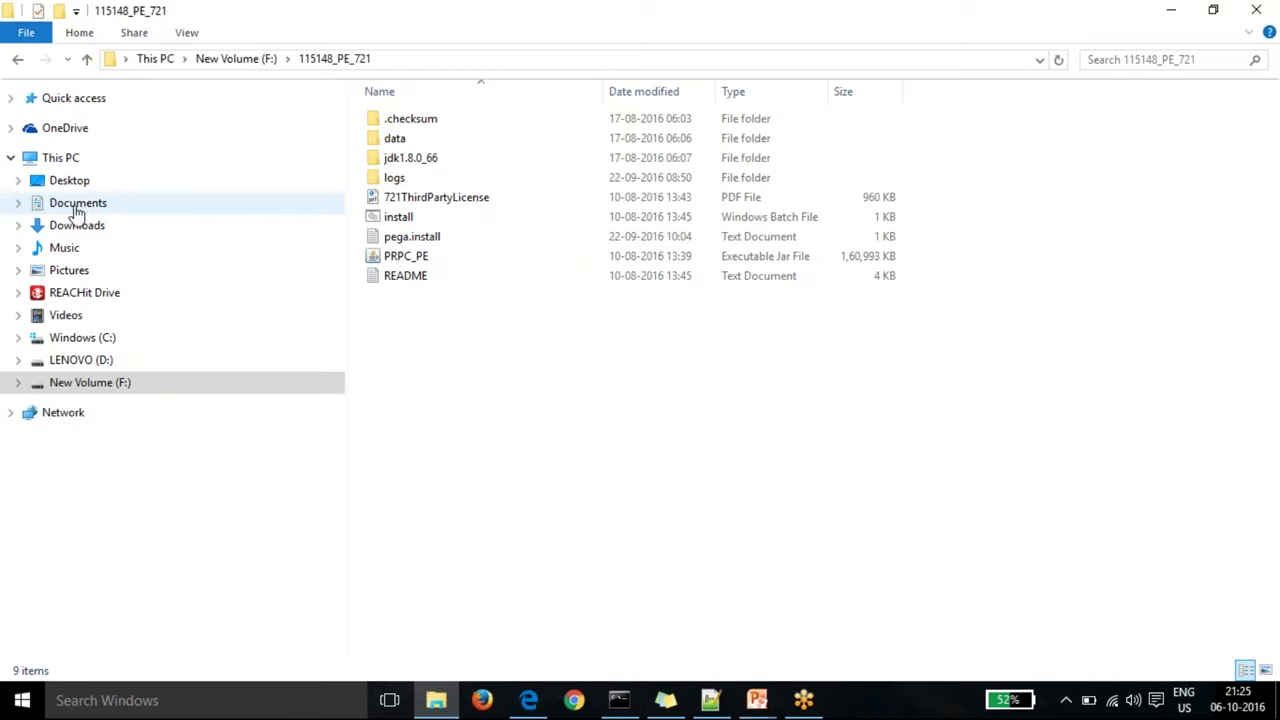
Step: Open the 'Pega 7 Installation Steps' document from Downloads in Word
{"action": "left_click", "coordinate": [80, 226]}
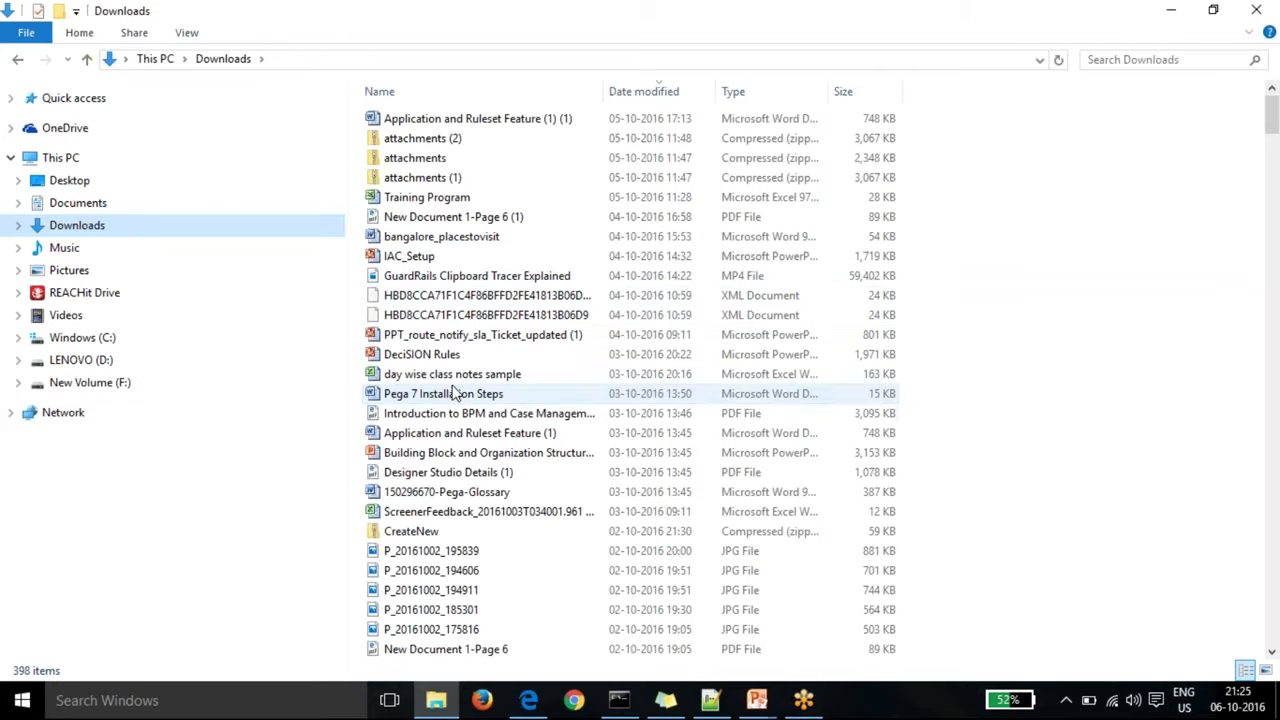
{"action": "left_click", "coordinate": [456, 398]}
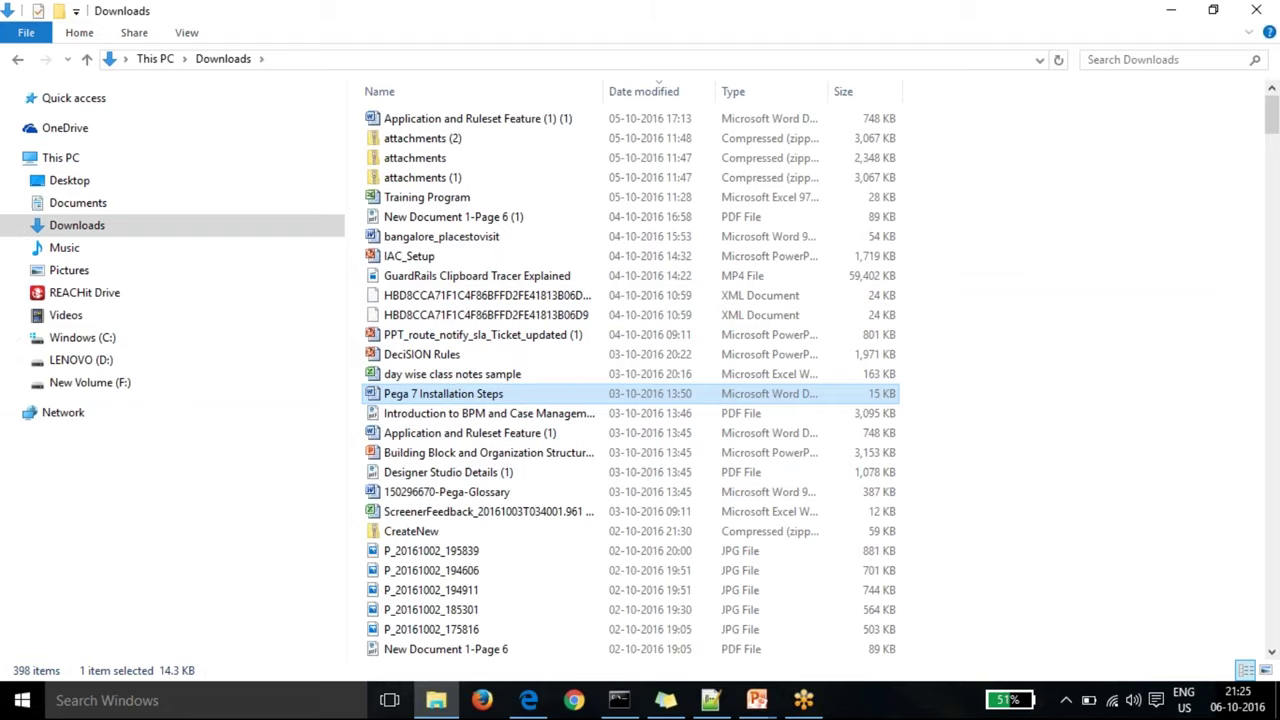
{"action": "key", "text": "Return"}
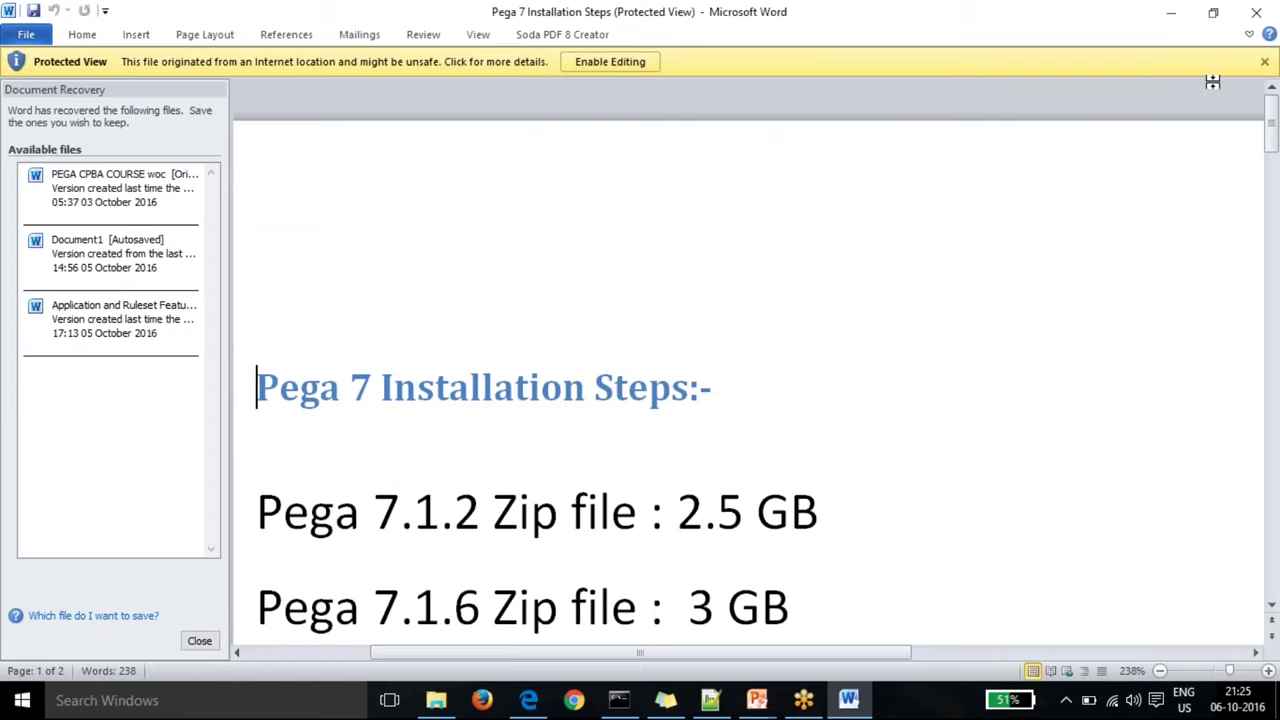
Step: Dismiss Word's Document Recovery pane, keeping the recovered files to view later
{"action": "left_click", "coordinate": [1216, 18]}
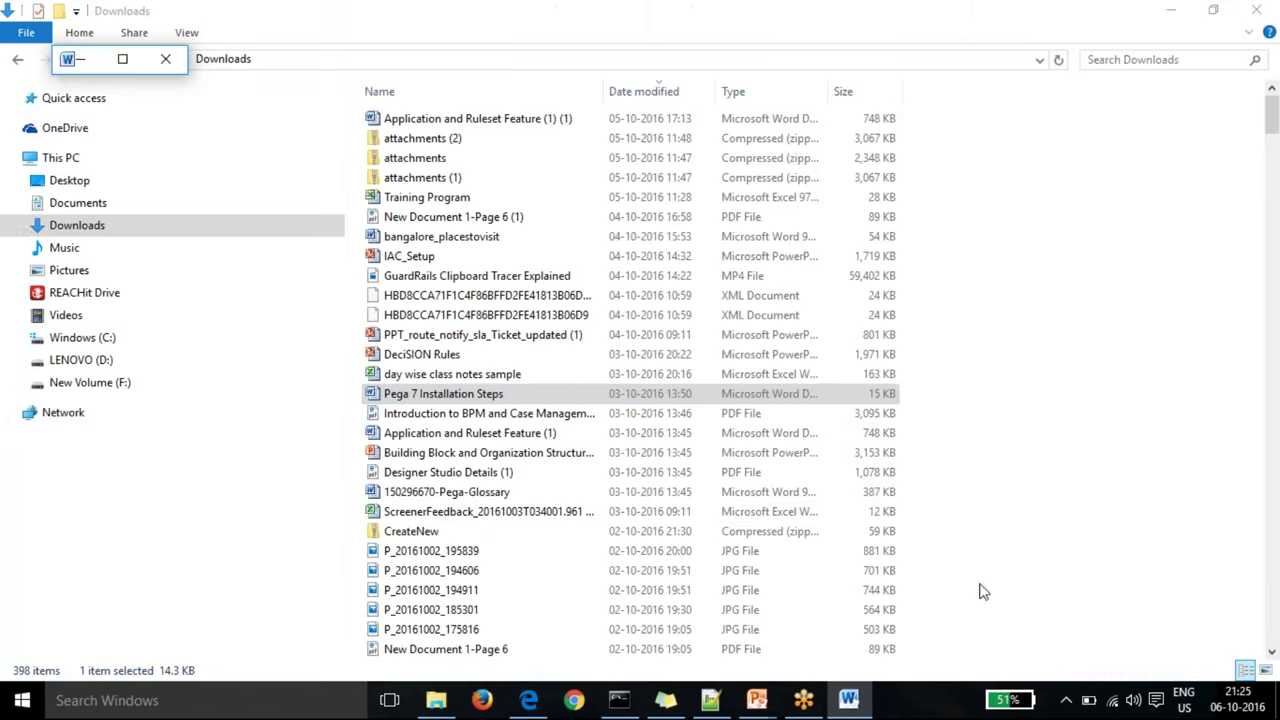
{"action": "left_click", "coordinate": [122, 59]}
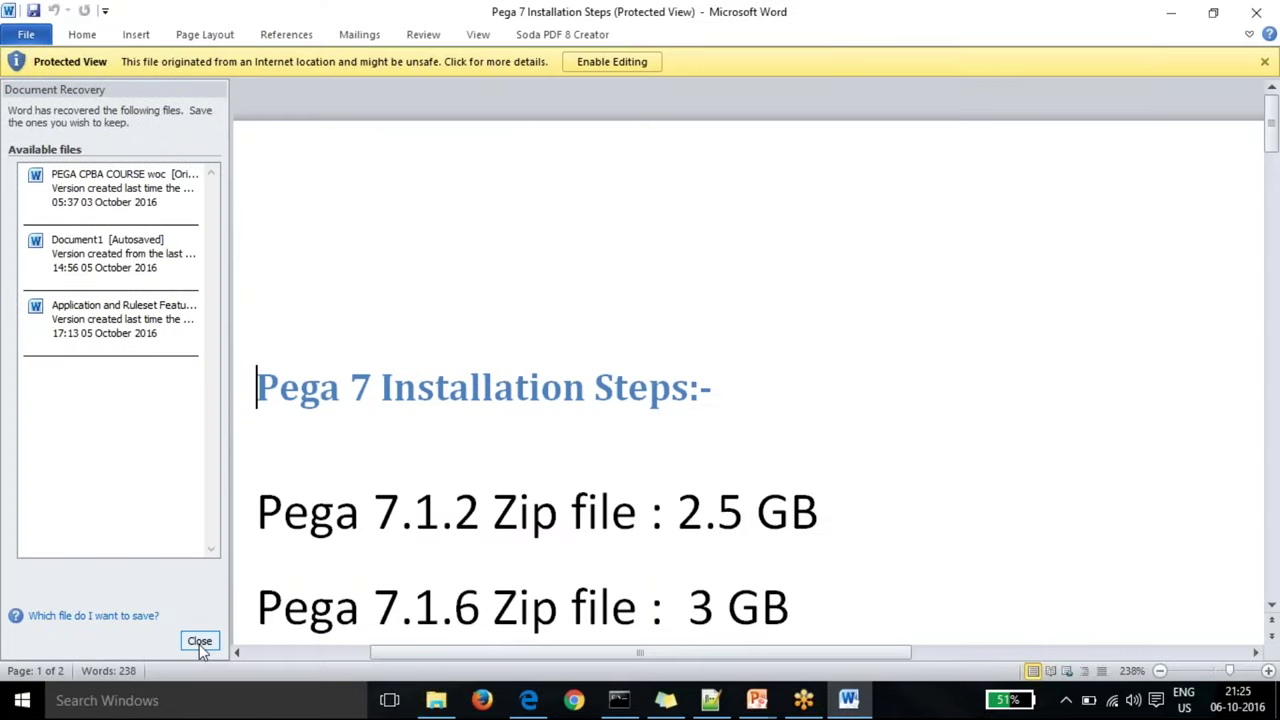
{"action": "left_click", "coordinate": [199, 641]}
{"action": "left_click", "coordinate": [335, 237]}
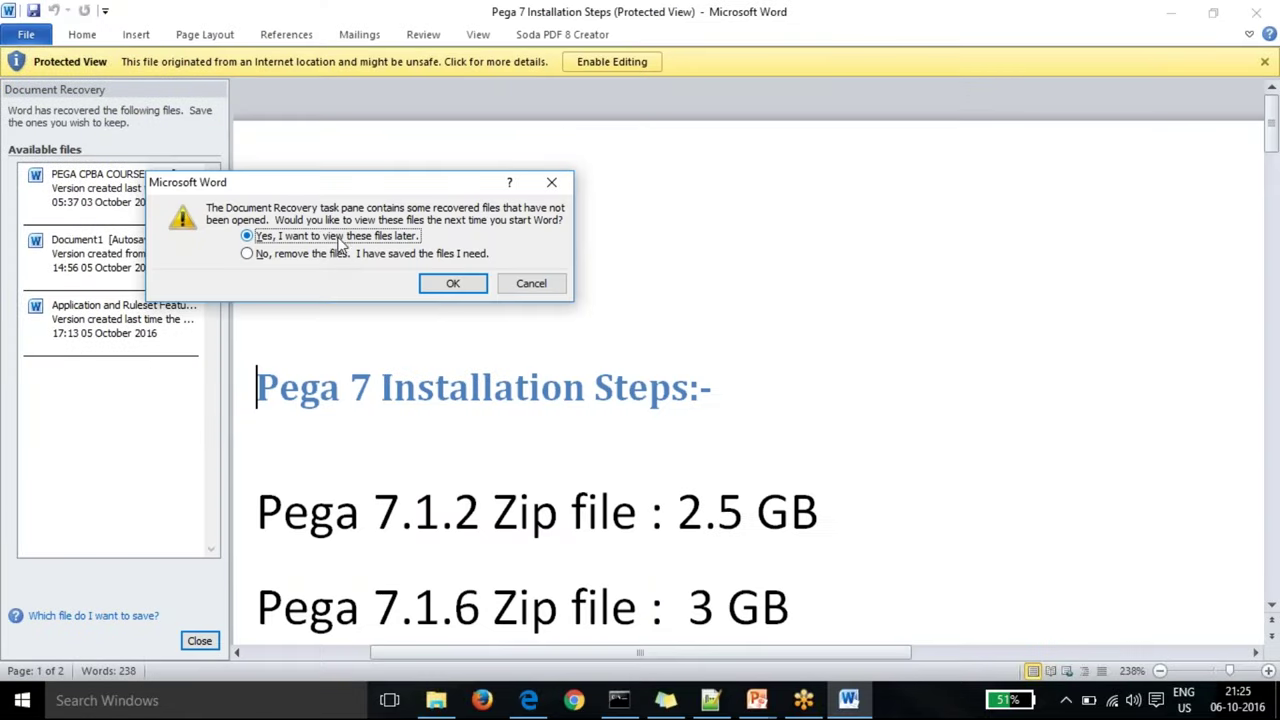
{"action": "left_click", "coordinate": [461, 283]}
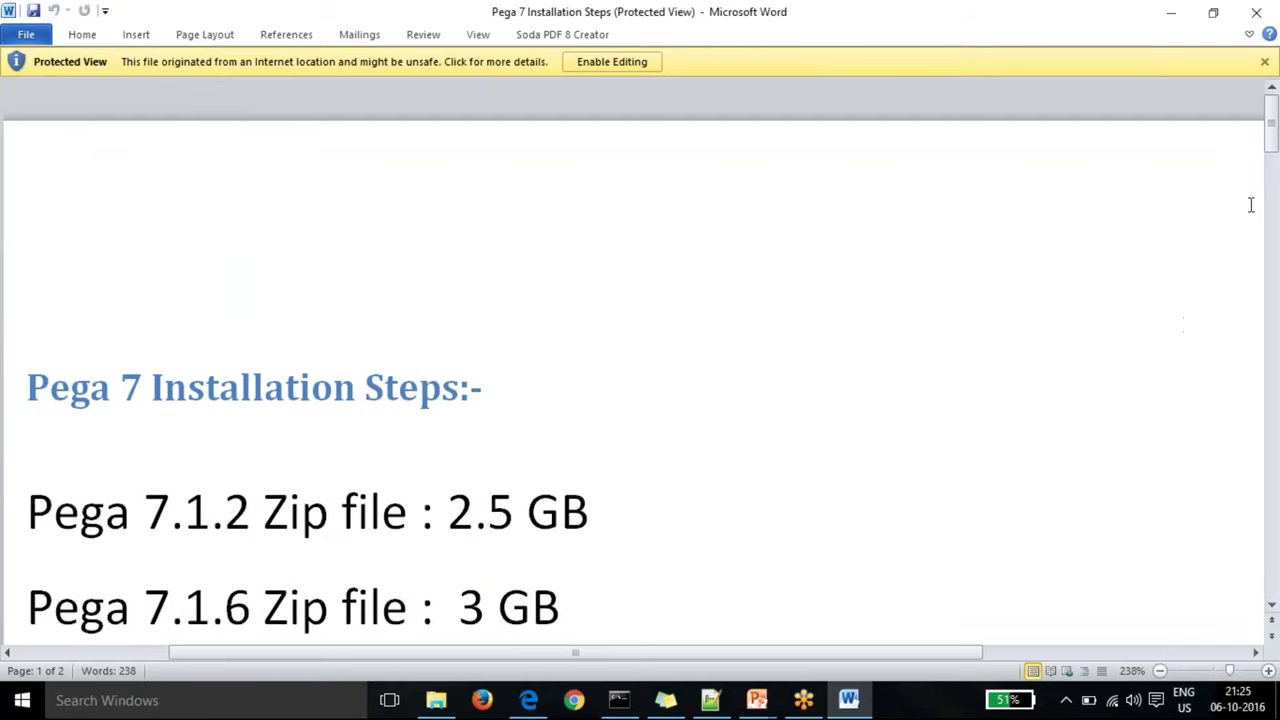
Step: Scroll the read-only installation notes down to the System Requirements section
{"action": "left_click", "coordinate": [1271, 607]}
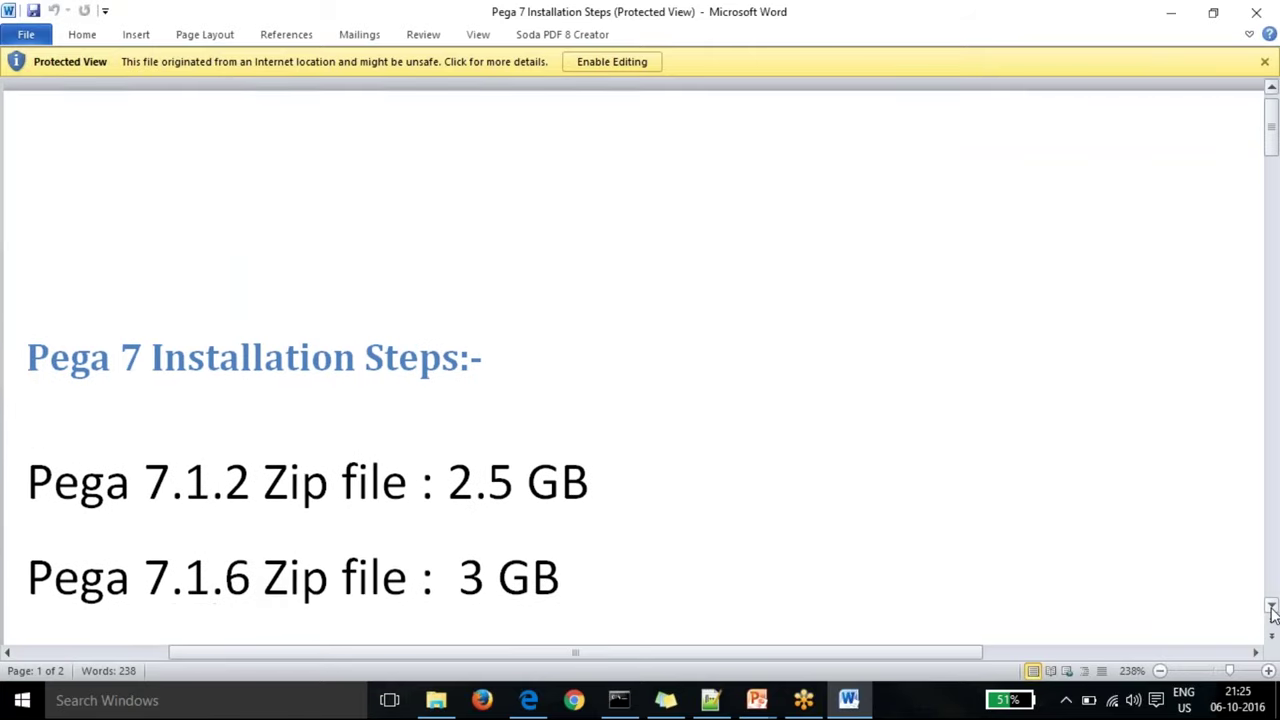
{"action": "left_click", "coordinate": [1271, 610]}
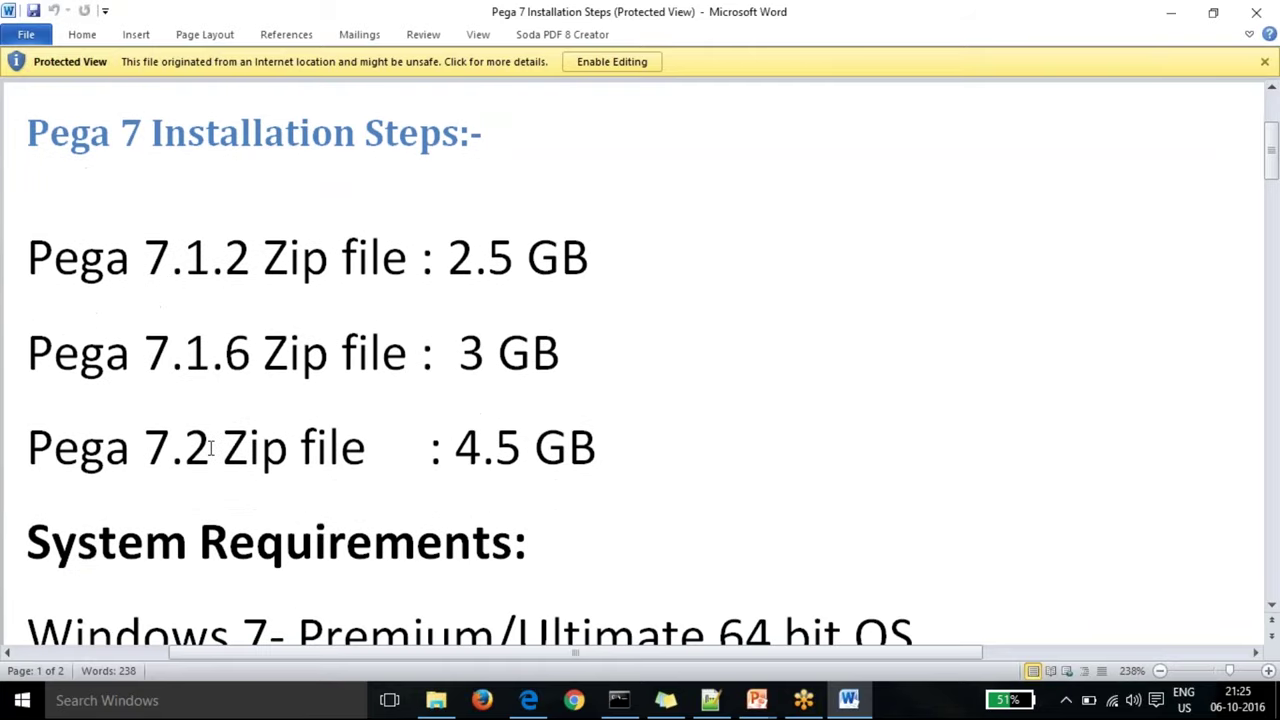
{"action": "key", "text": "BackSpace"}
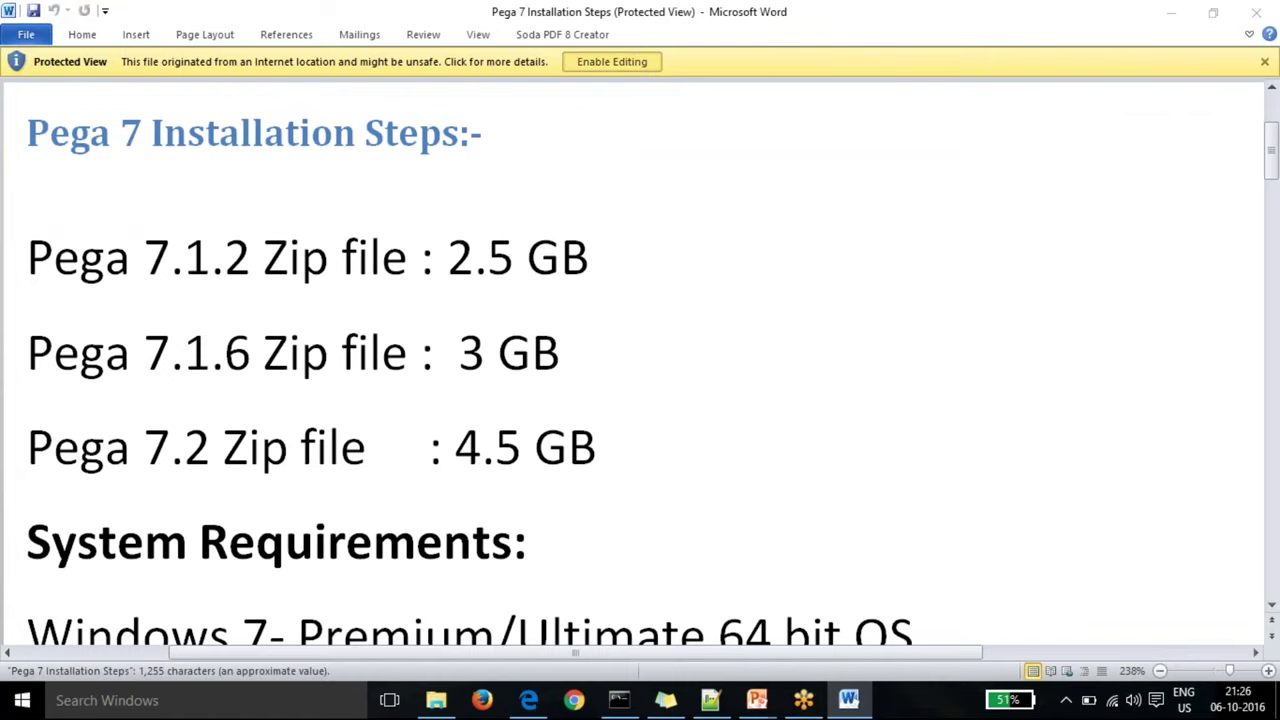
{"action": "left_click", "coordinate": [612, 61]}
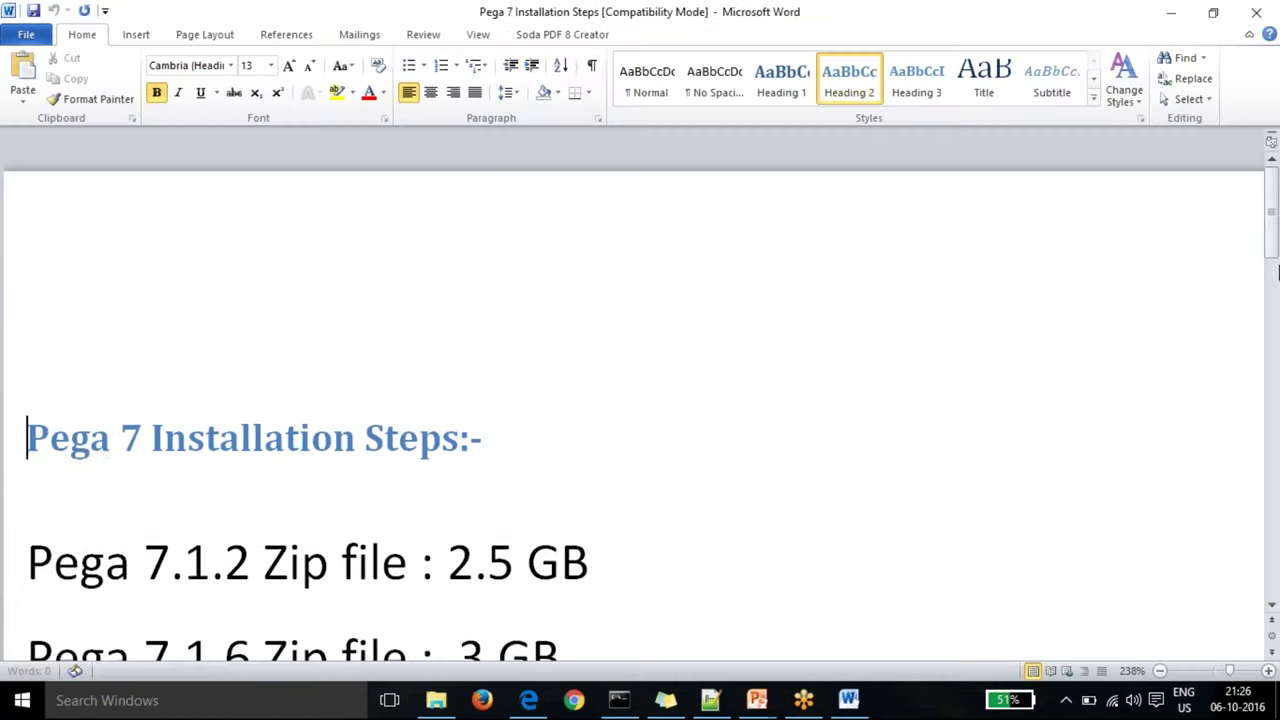
{"action": "left_click_drag", "start_coordinate": [1274, 238], "coordinate": [1274, 262]}
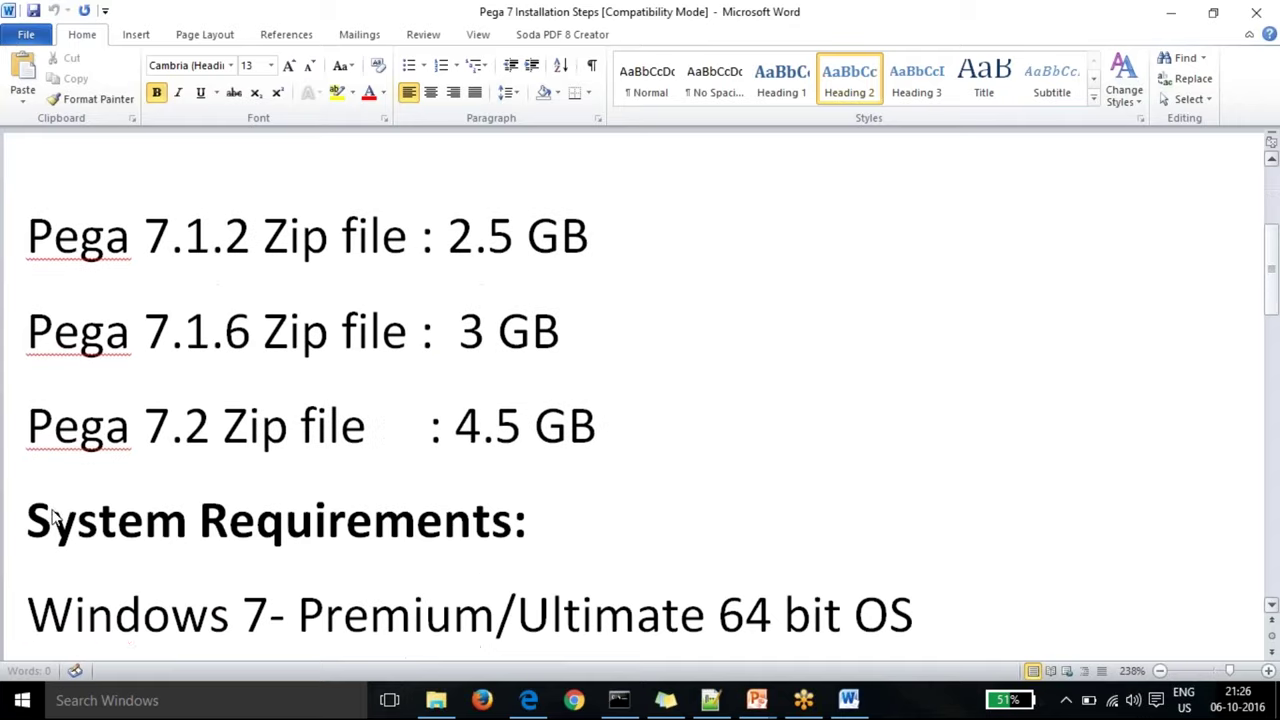
{"action": "left_click", "coordinate": [222, 427]}
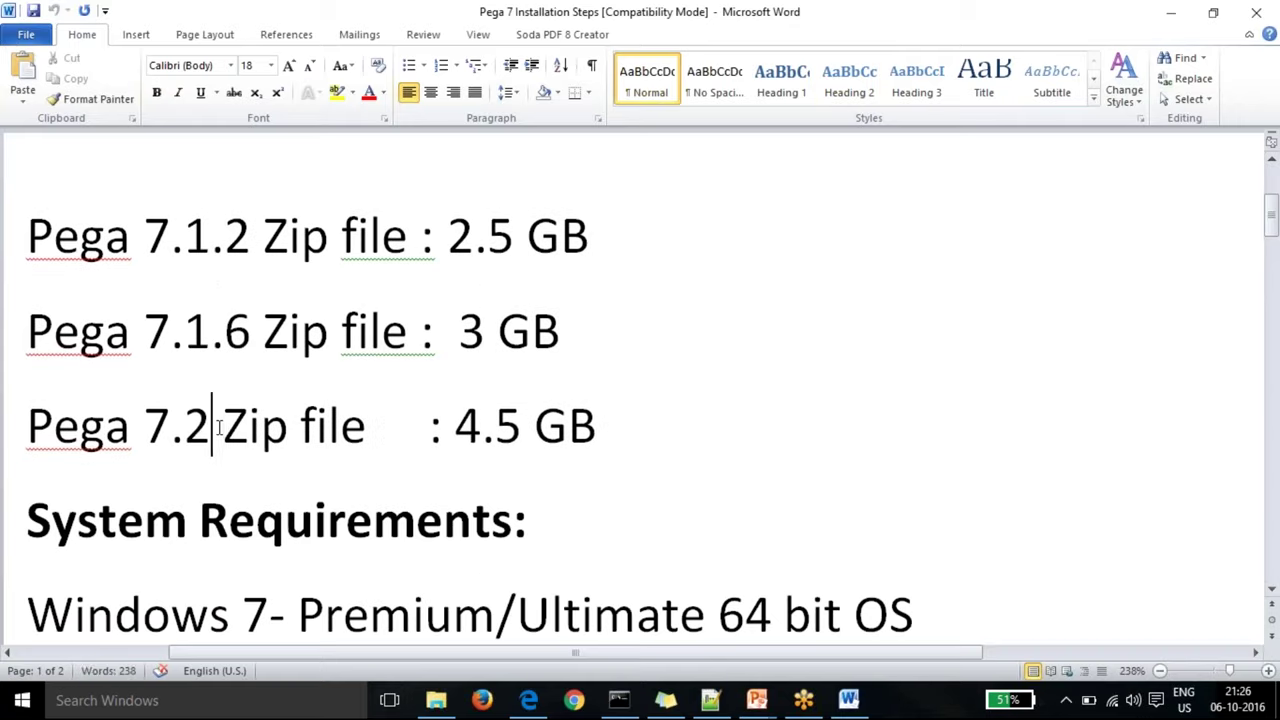
{"action": "type", "text": ".1"}
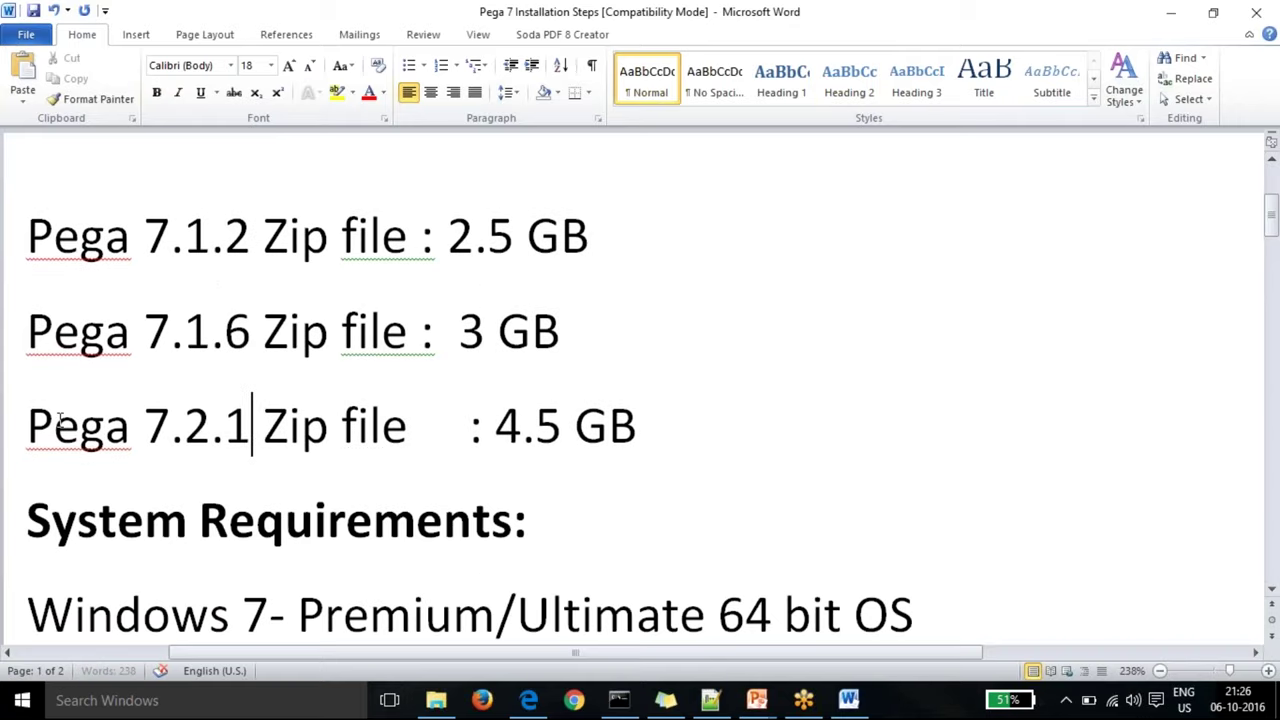
{"action": "left_click_drag", "start_coordinate": [60, 421], "coordinate": [640, 424]}
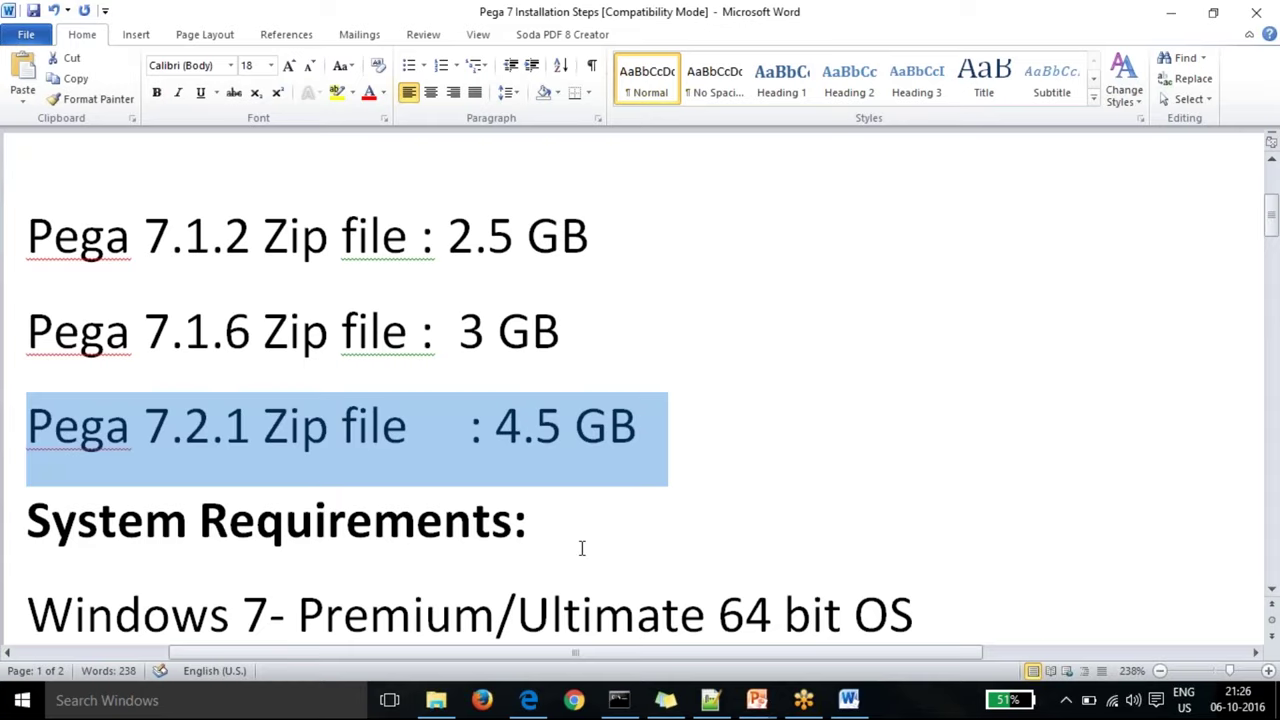
{"action": "left_click", "coordinate": [581, 548]}
{"action": "left_click_drag", "start_coordinate": [491, 420], "coordinate": [612, 424]}
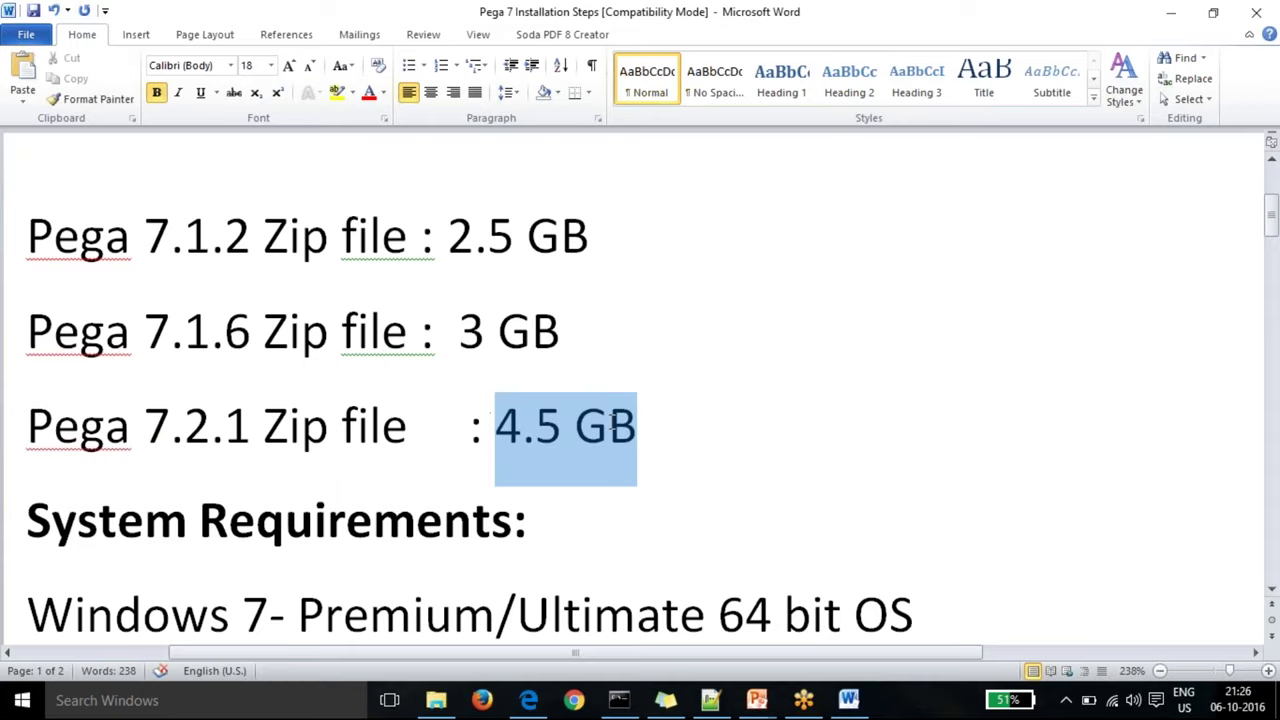
{"action": "left_click", "coordinate": [535, 522]}
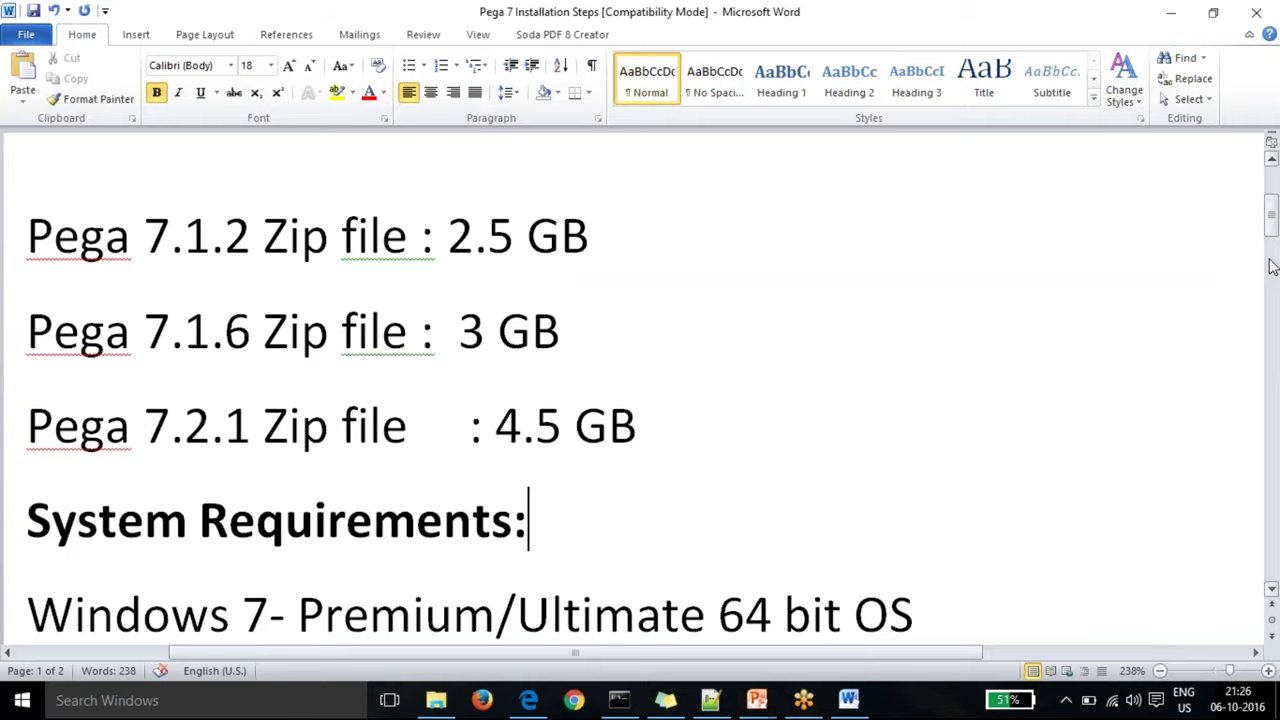
{"action": "left_click_drag", "start_coordinate": [1272, 216], "coordinate": [1272, 250]}
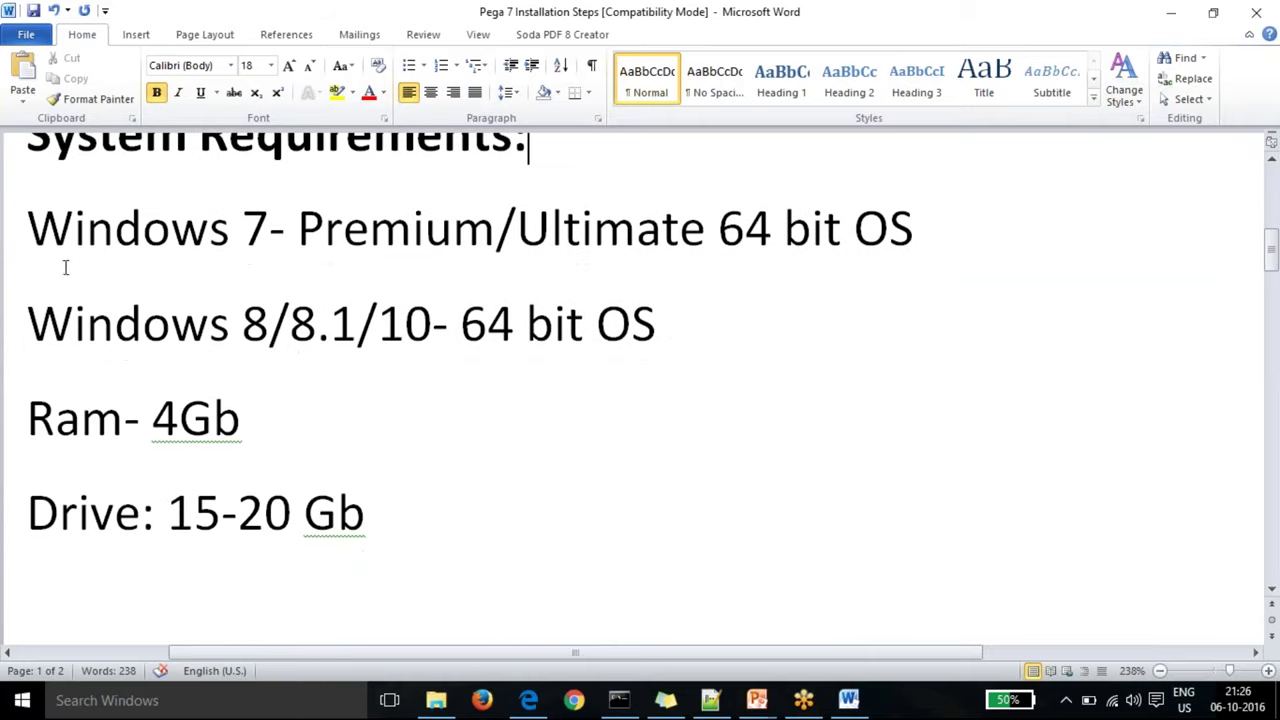
{"action": "left_click_drag", "start_coordinate": [26, 226], "coordinate": [958, 212]}
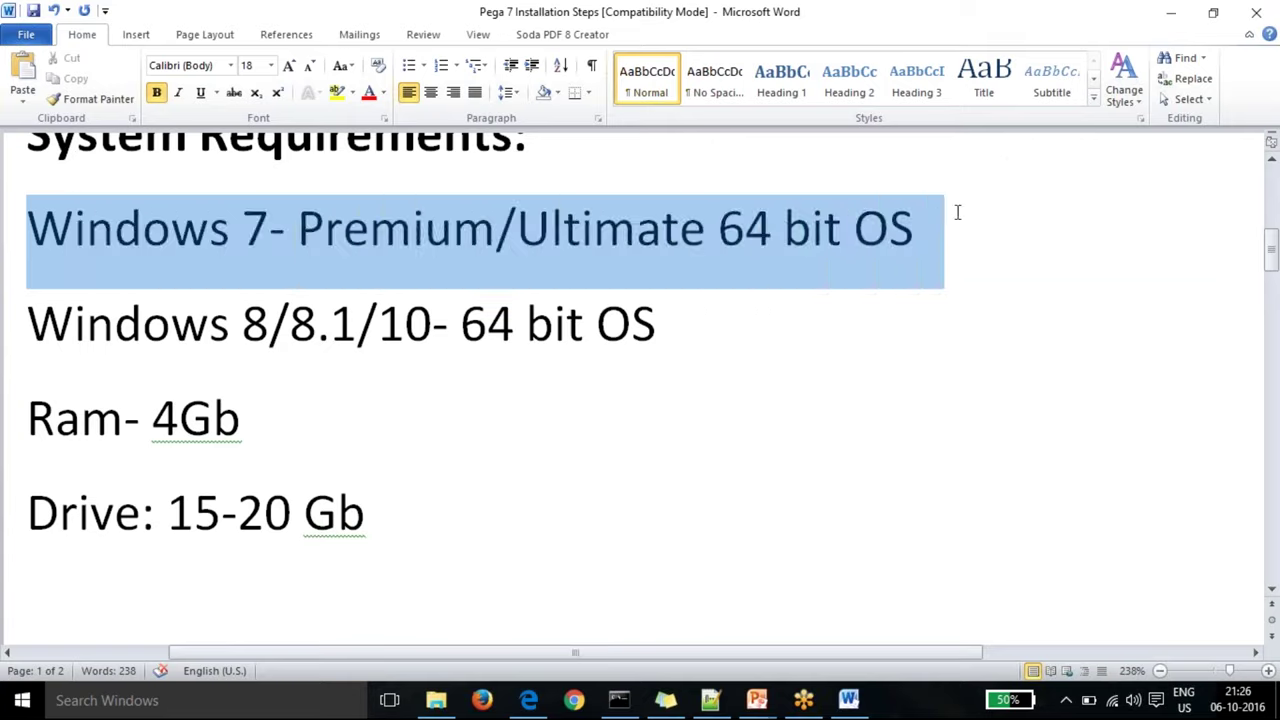
{"action": "left_click", "coordinate": [382, 511]}
{"action": "left_click_drag", "start_coordinate": [205, 361], "coordinate": [168, 350]}
{"action": "left_click", "coordinate": [306, 386]}
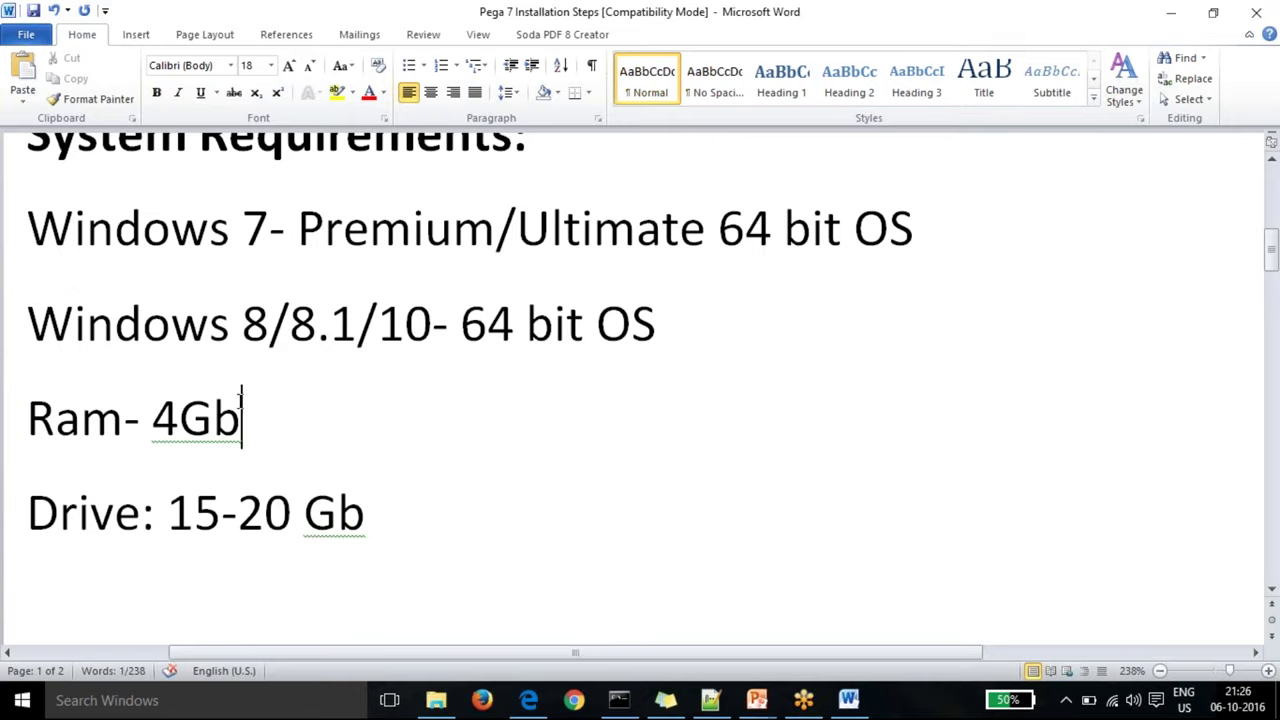
{"action": "left_click_drag", "start_coordinate": [666, 323], "coordinate": [9, 240]}
{"action": "left_click", "coordinate": [182, 418]}
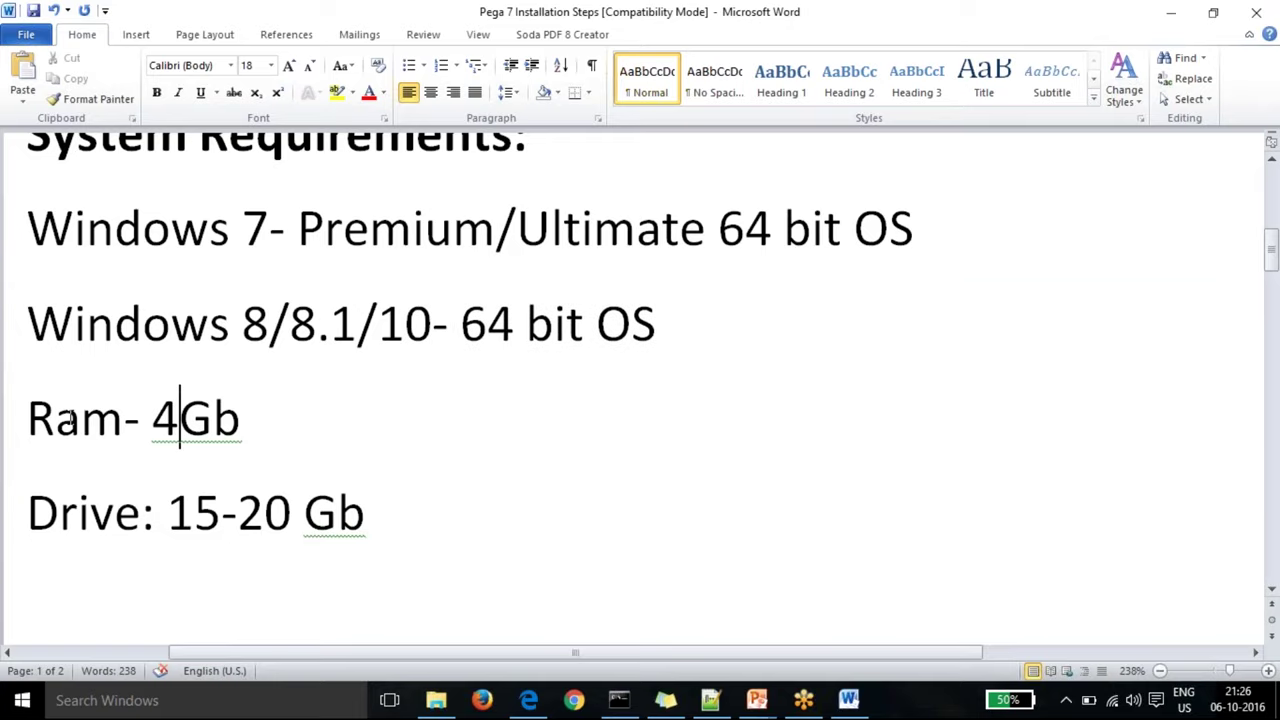
{"action": "left_click", "coordinate": [28, 418]}
{"action": "left_click_drag", "start_coordinate": [30, 418], "coordinate": [262, 420]}
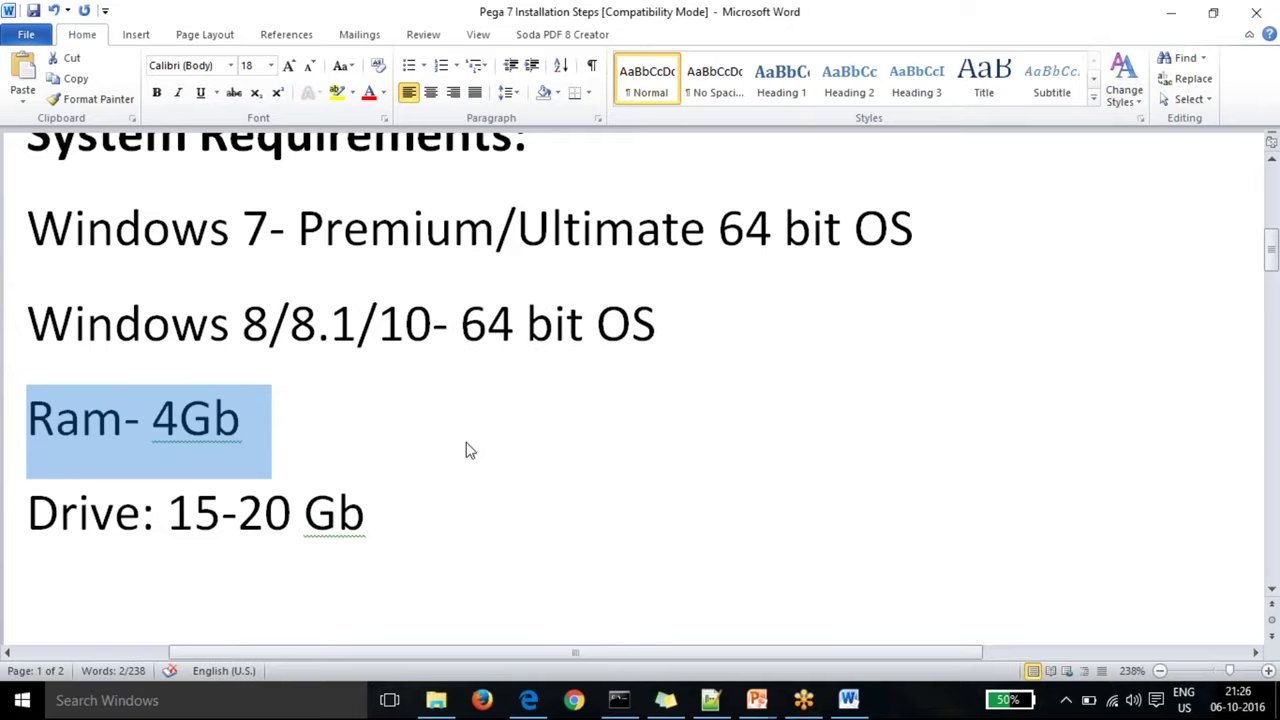
{"action": "key", "text": "Right"}
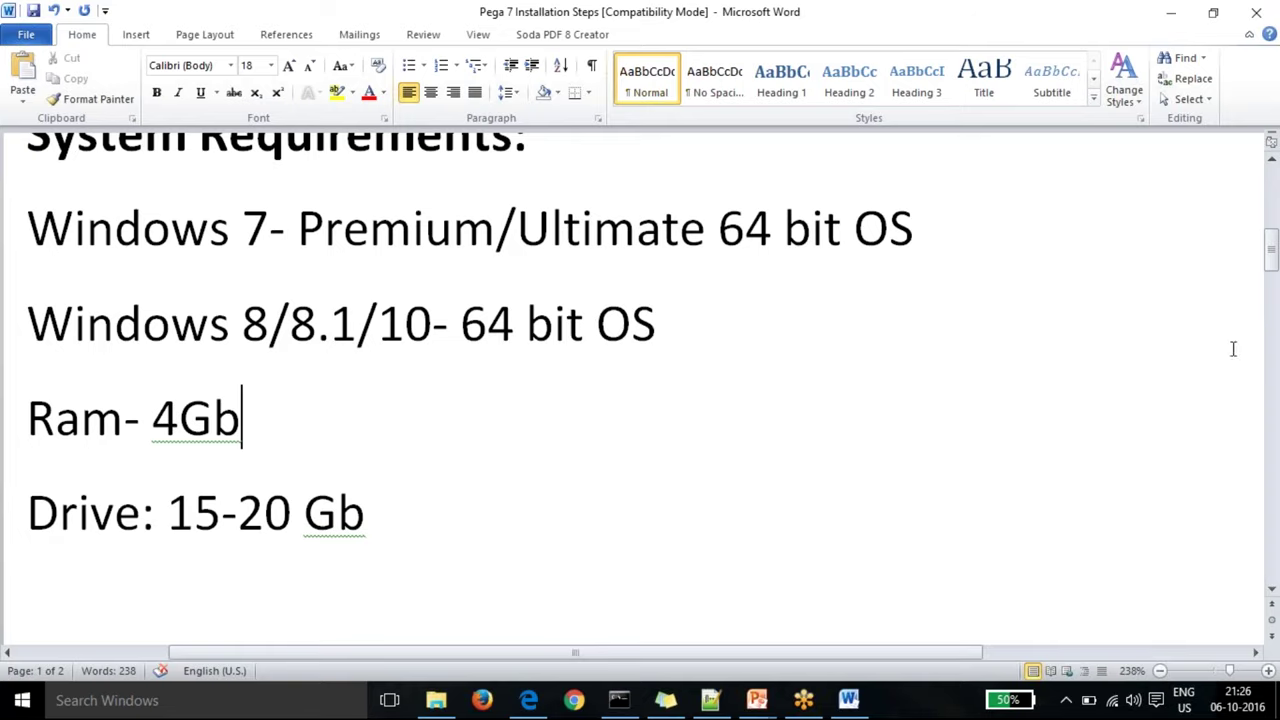
{"action": "left_click_drag", "start_coordinate": [1272, 245], "coordinate": [1272, 258]}
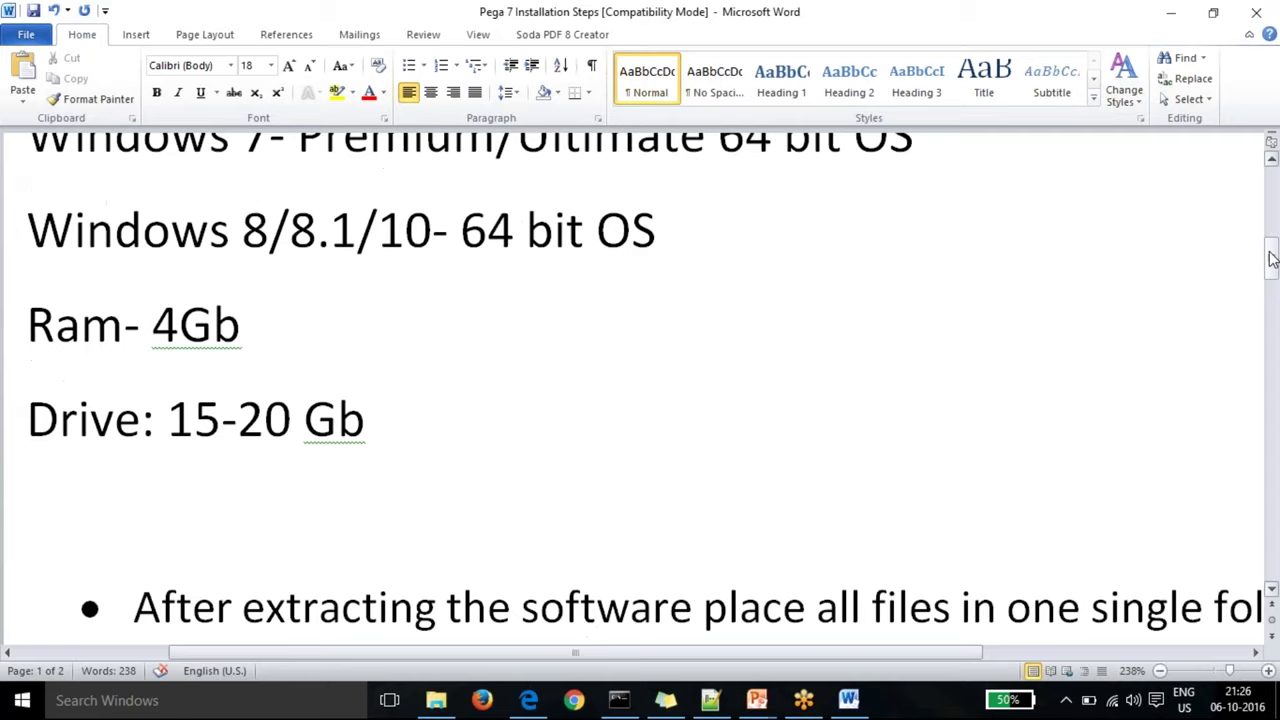
{"action": "left_click_drag", "start_coordinate": [1272, 258], "coordinate": [1272, 256]}
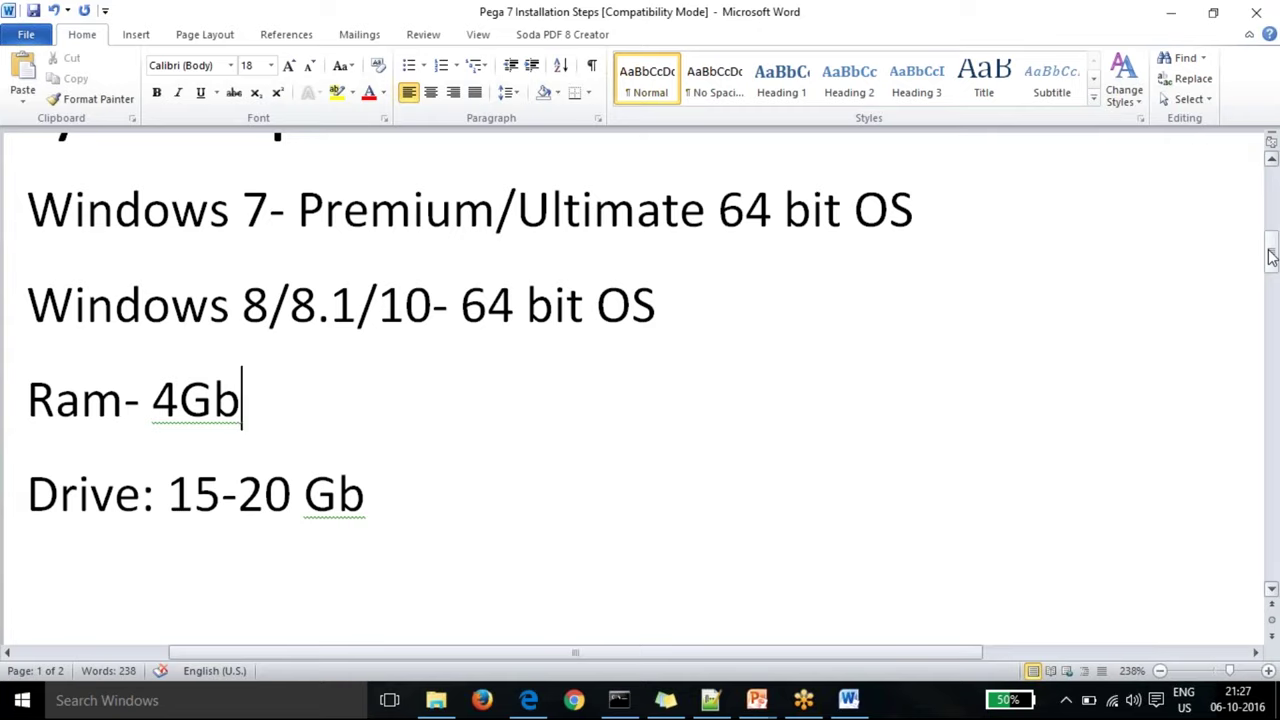
{"action": "left_click_drag", "start_coordinate": [1270, 256], "coordinate": [1273, 292]}
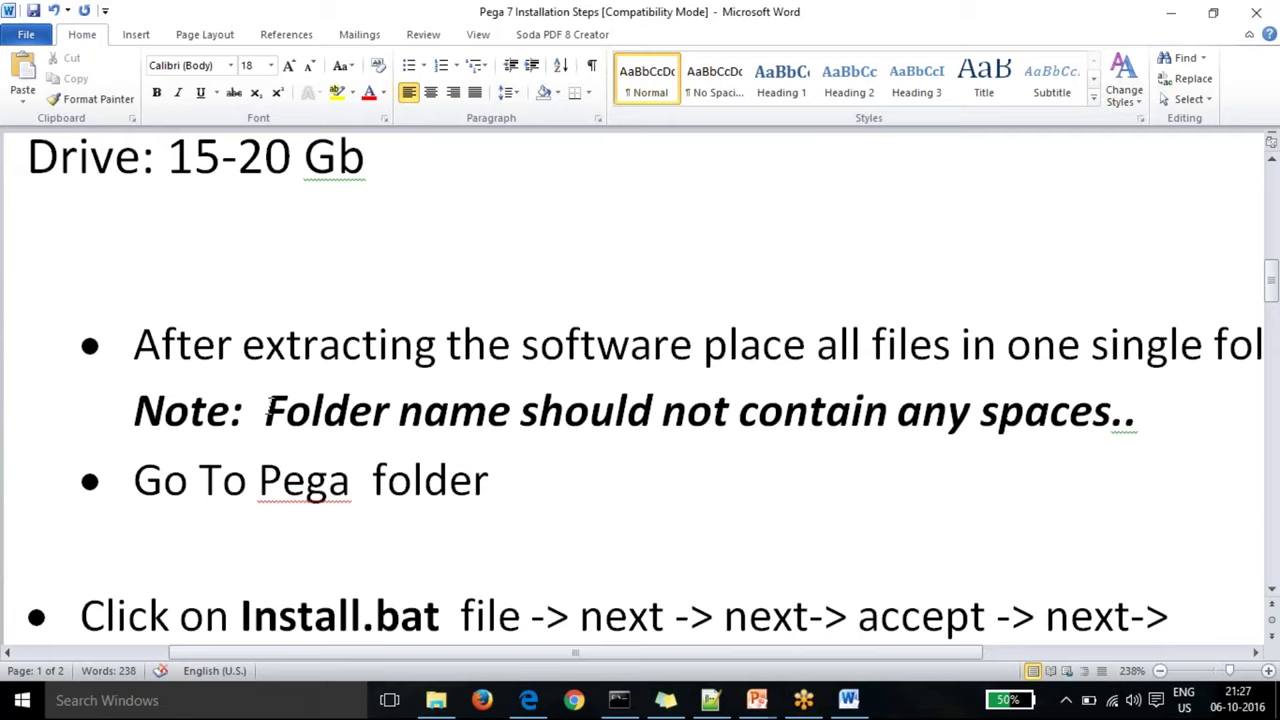
{"action": "left_click_drag", "start_coordinate": [268, 410], "coordinate": [1090, 425]}
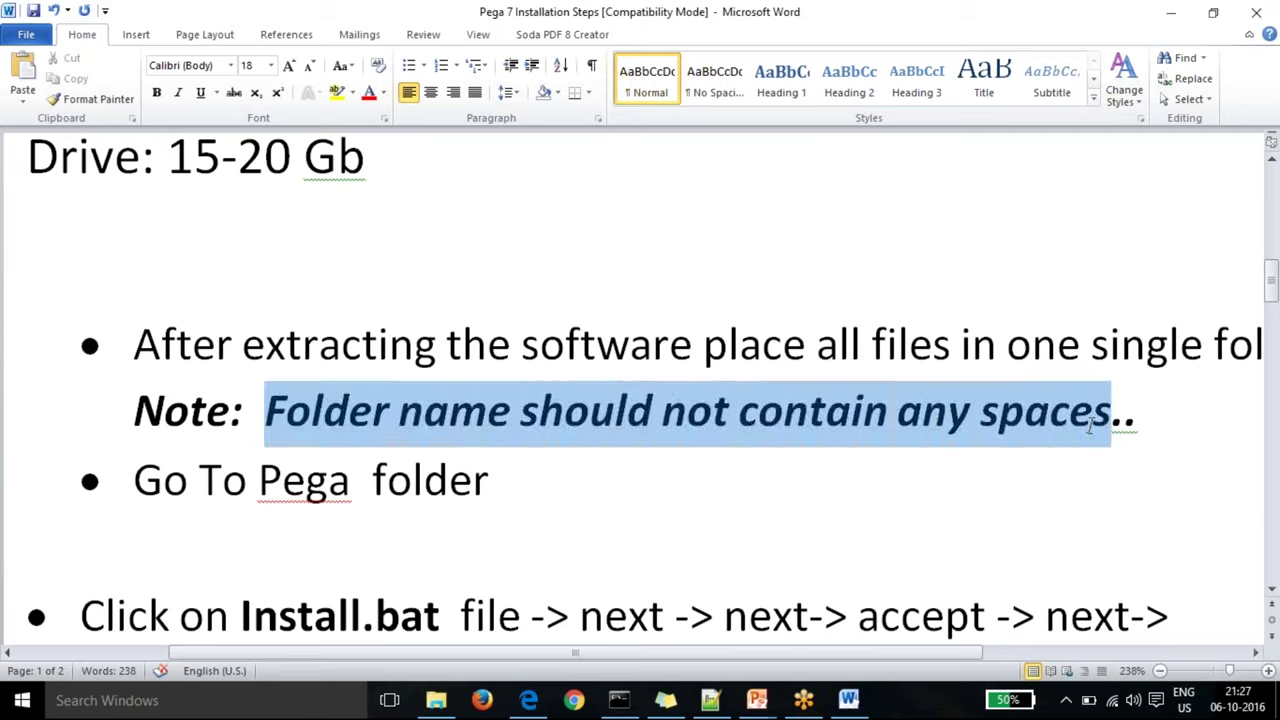
{"action": "left_click", "coordinate": [134, 545]}
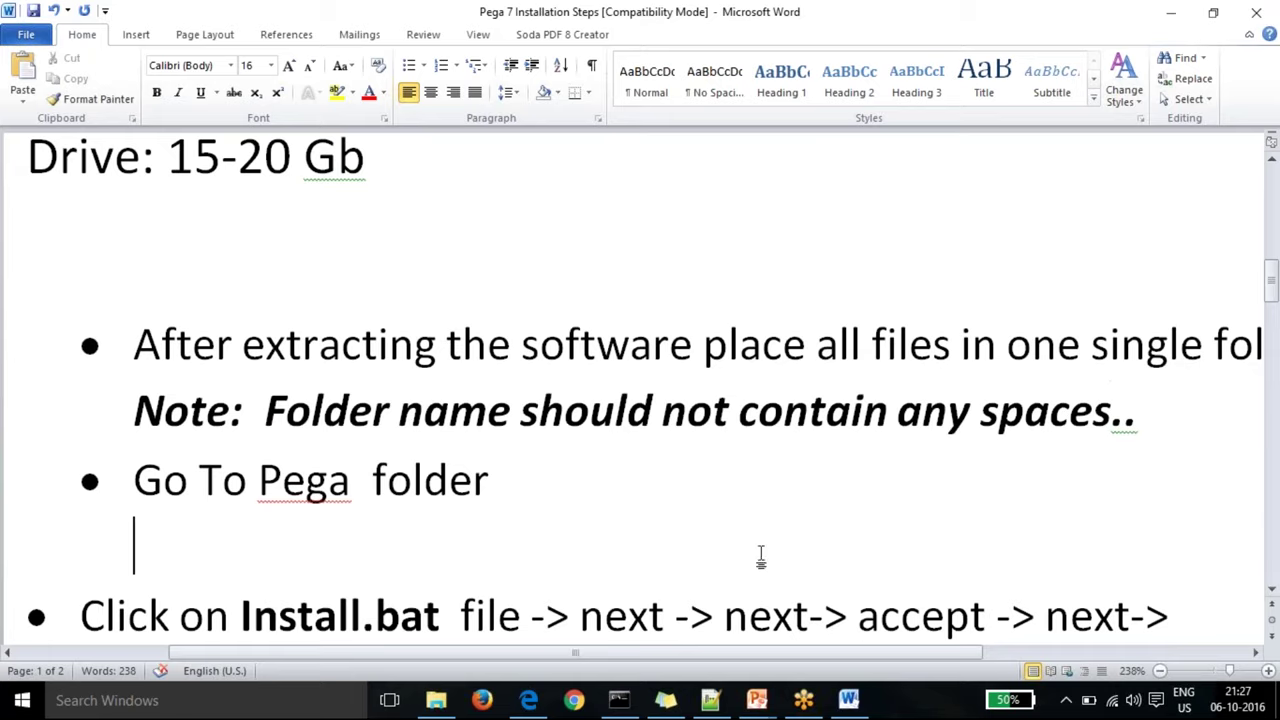
Step: Show the 115148_PE_721 folder contents on New Volume (F:), then return to the Word notes
{"action": "left_click", "coordinate": [436, 700]}
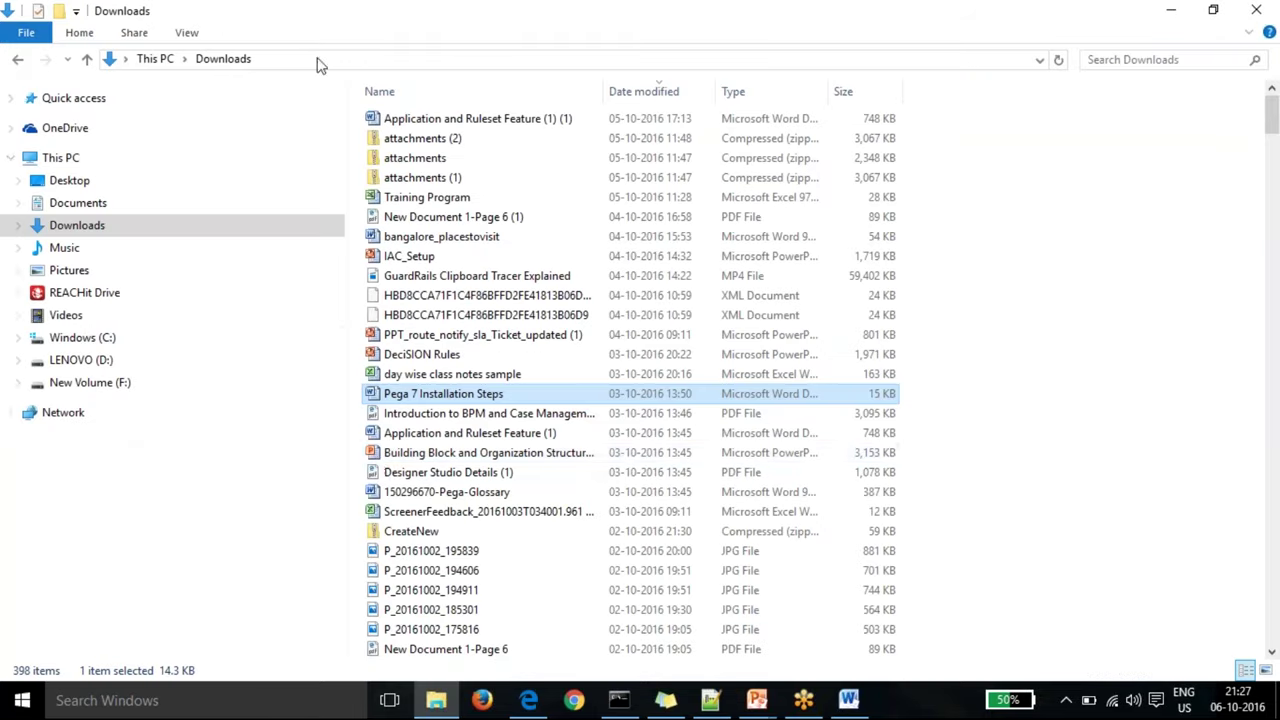
{"action": "left_click", "coordinate": [104, 388]}
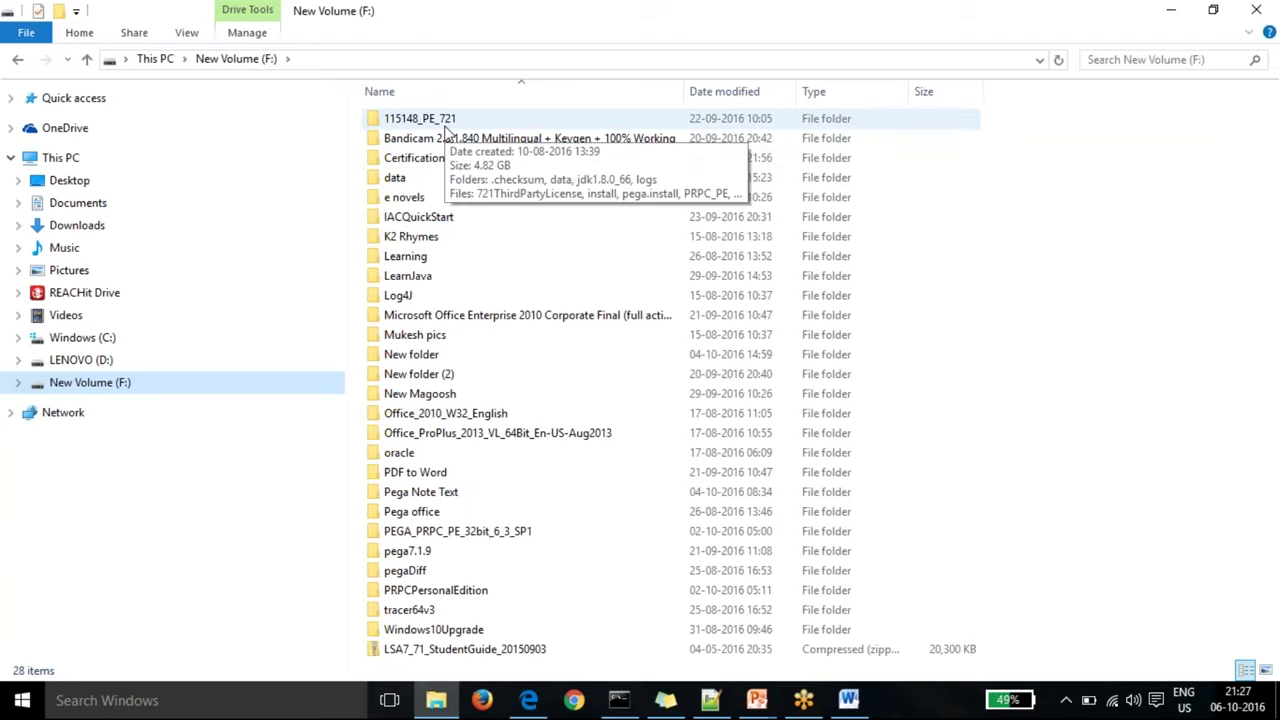
{"action": "double_click", "coordinate": [475, 123]}
{"action": "key", "text": "alt"}
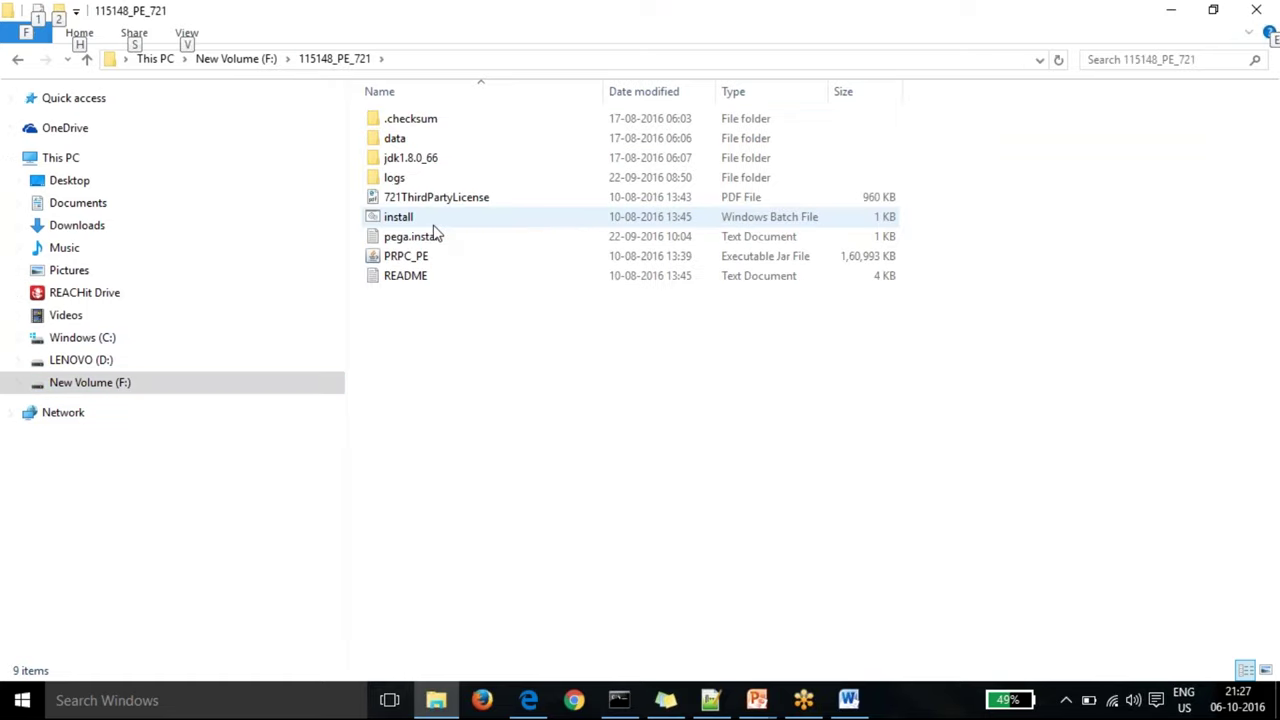
{"action": "key", "text": "alt+Tab"}
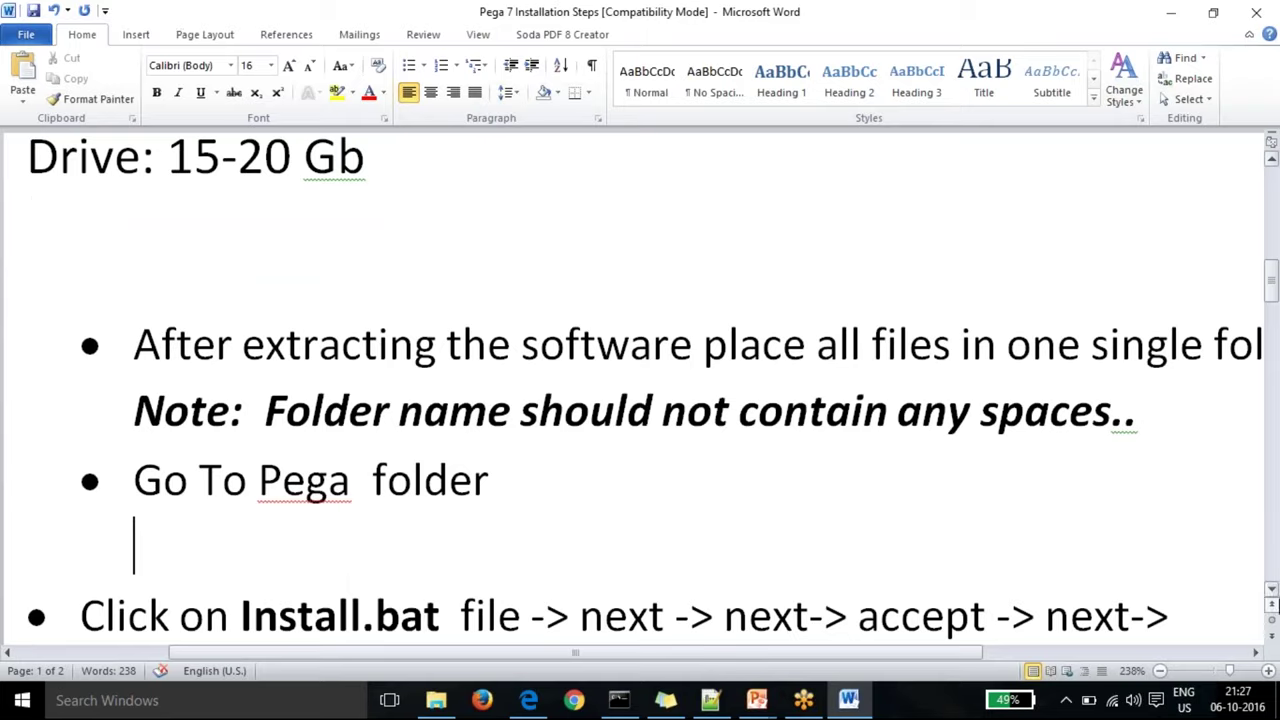
Step: Scroll to the port details and highlight server port 8080 and database port 5432
{"action": "left_click", "coordinate": [1272, 590]}
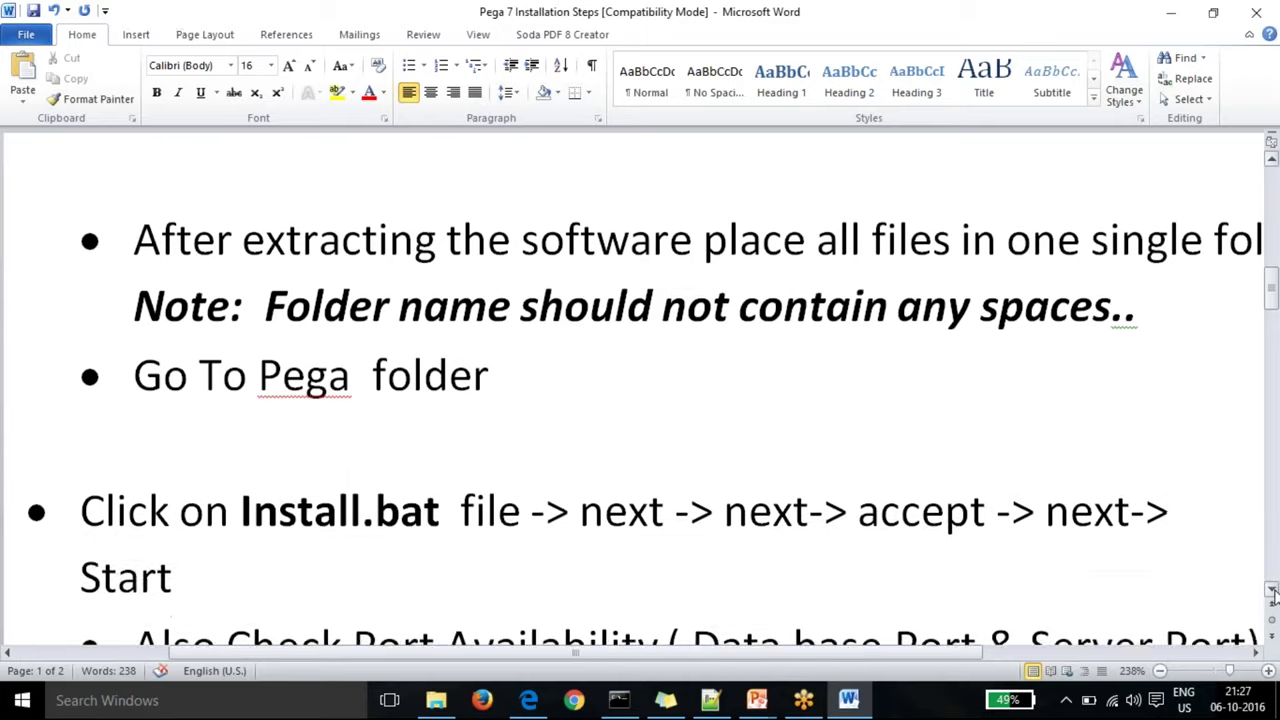
{"action": "left_click", "coordinate": [1272, 590]}
{"action": "left_click", "coordinate": [1272, 590]}
{"action": "left_click", "coordinate": [1272, 590]}
{"action": "left_click", "coordinate": [1272, 590]}
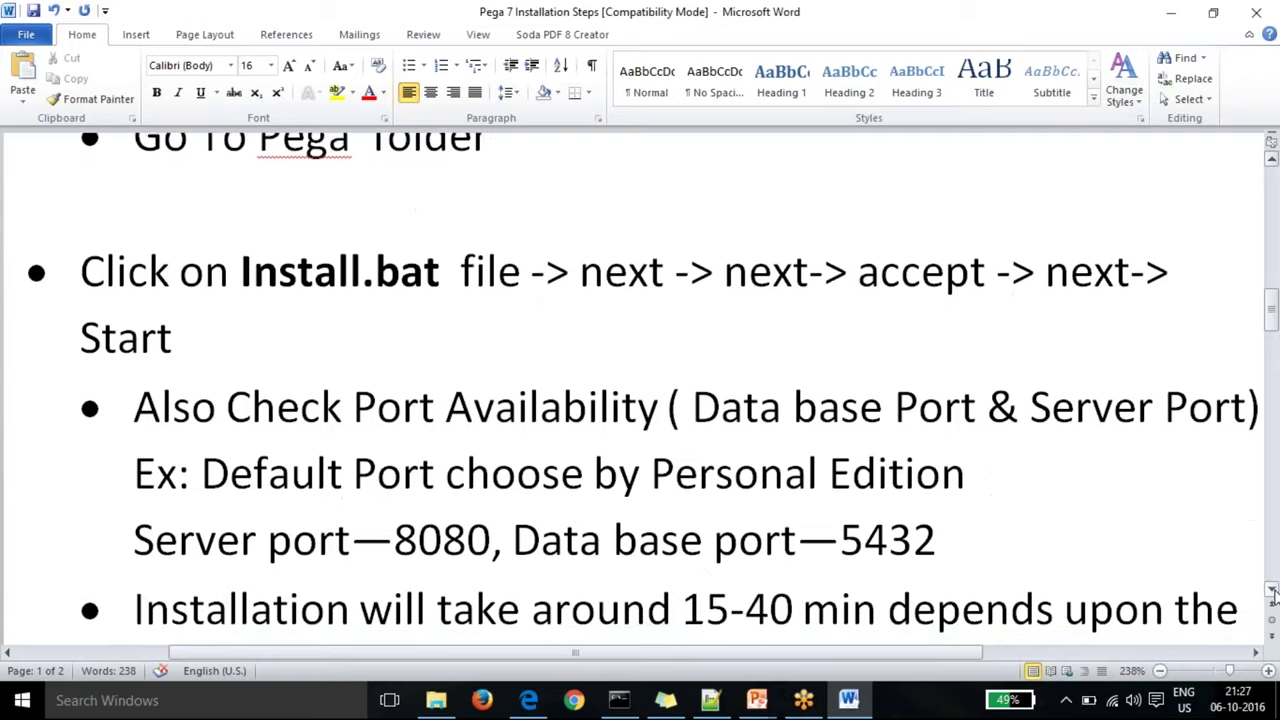
{"action": "left_click", "coordinate": [1272, 590]}
{"action": "left_click", "coordinate": [1272, 590]}
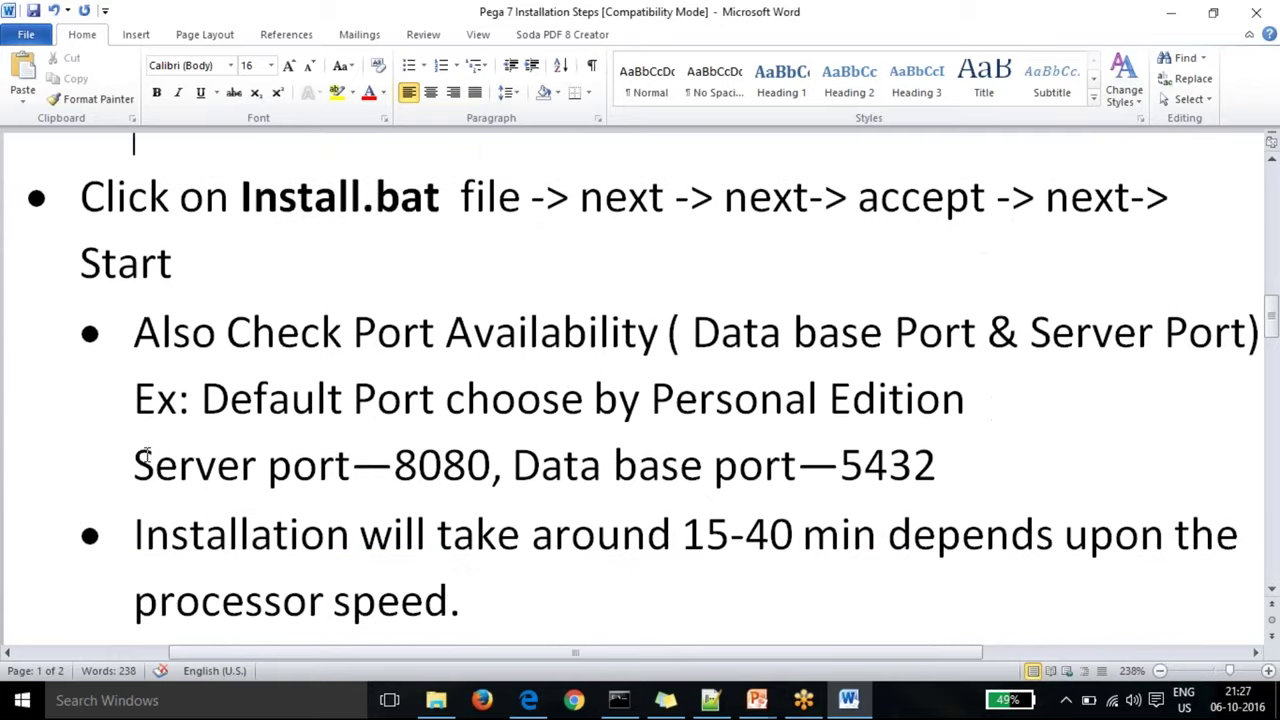
{"action": "left_click_drag", "start_coordinate": [140, 463], "coordinate": [882, 490]}
{"action": "left_click_drag", "start_coordinate": [268, 465], "coordinate": [612, 465]}
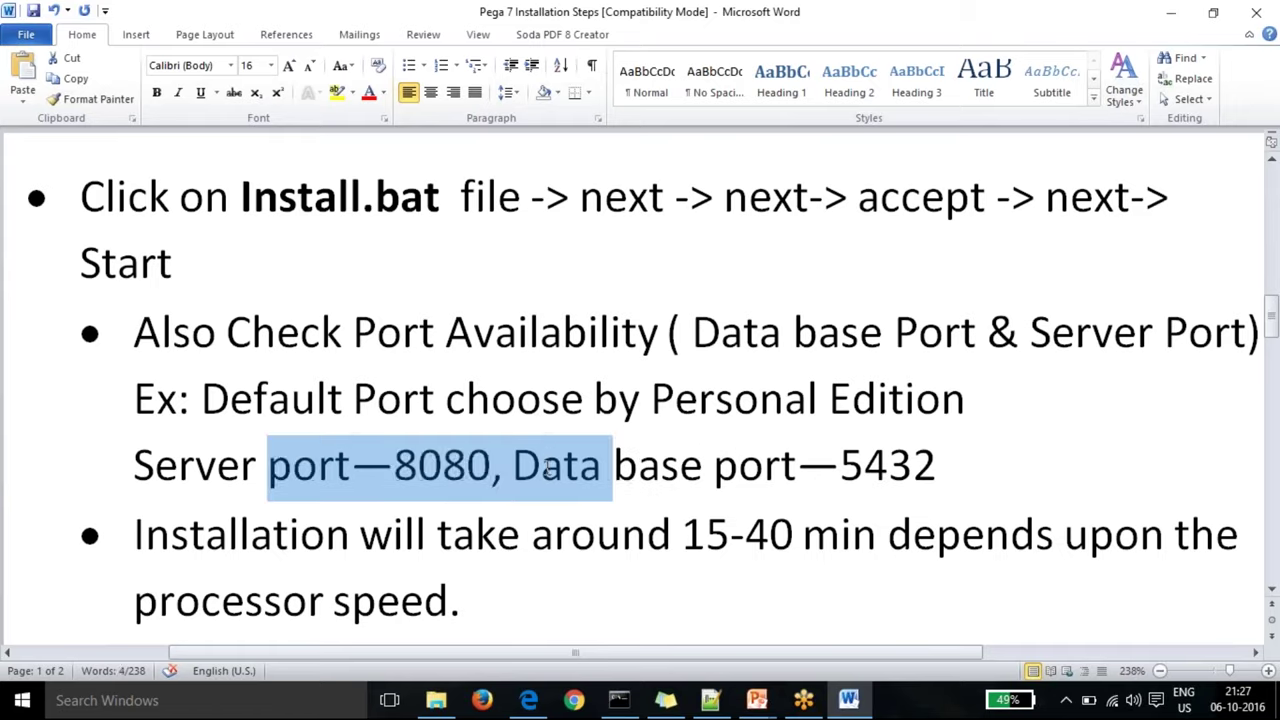
{"action": "left_click", "coordinate": [541, 465]}
{"action": "left_click_drag", "start_coordinate": [494, 465], "coordinate": [393, 465]}
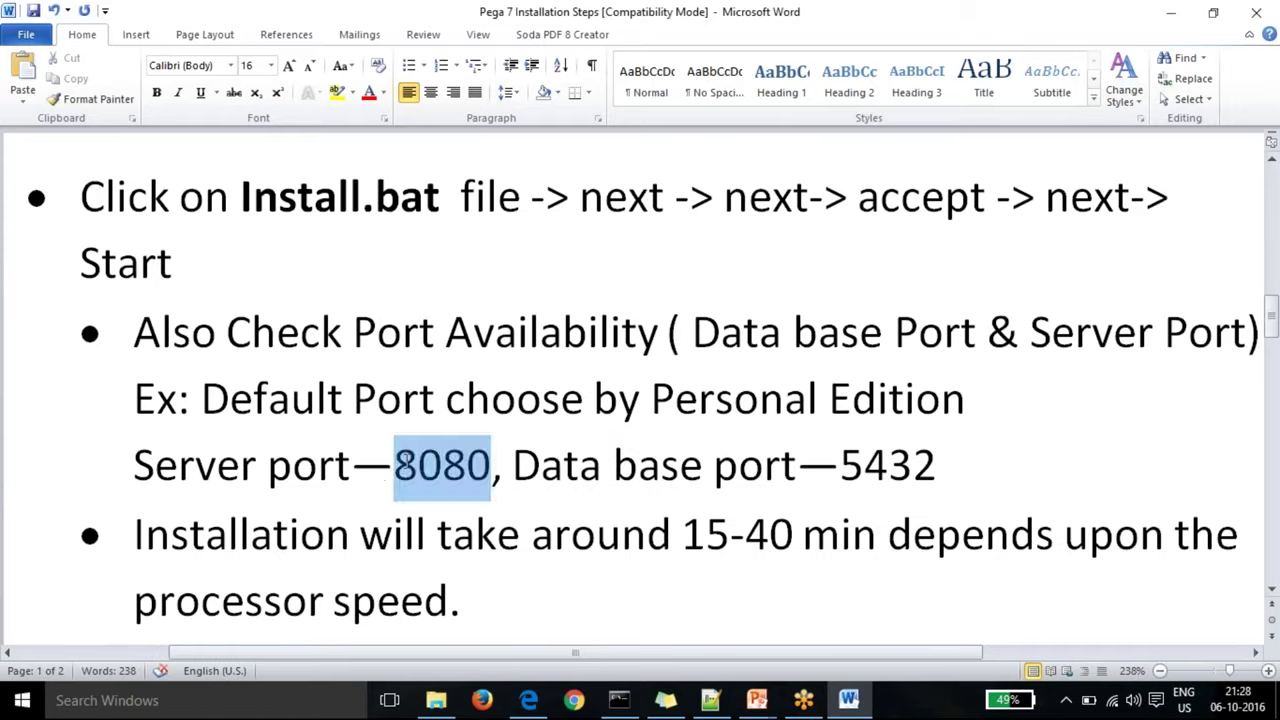
{"action": "left_click", "coordinate": [418, 465]}
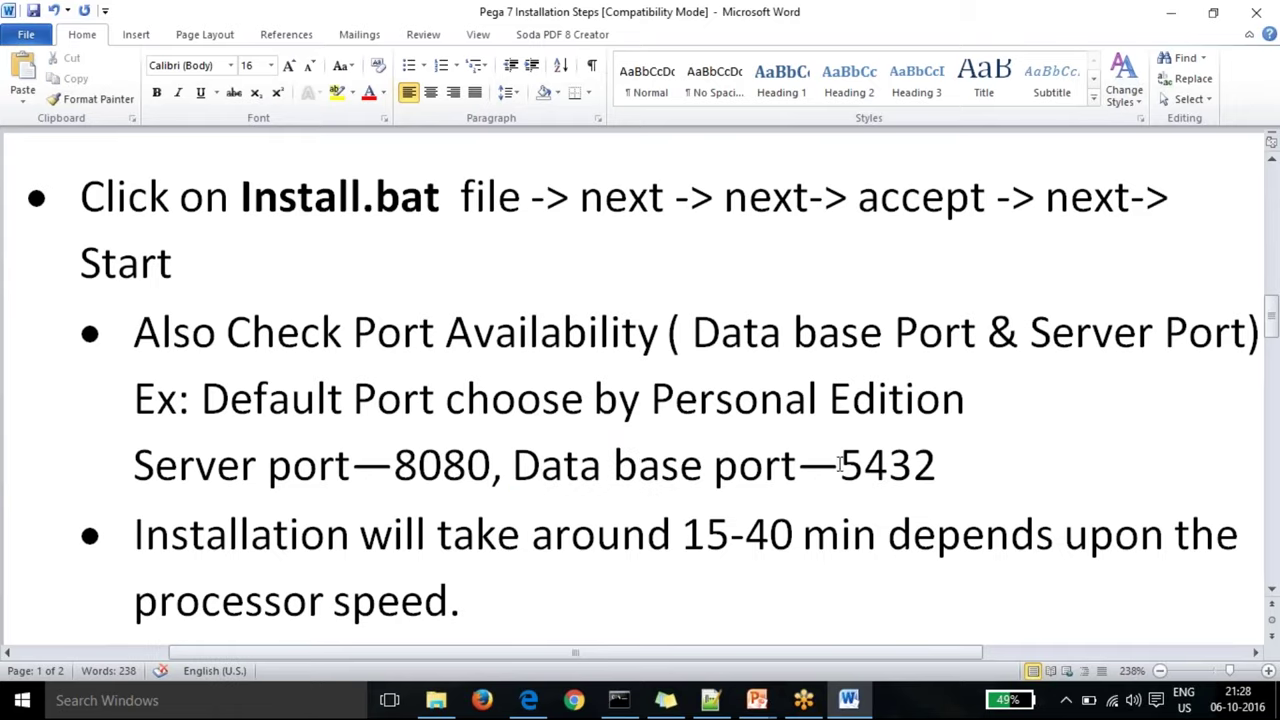
{"action": "left_click_drag", "start_coordinate": [838, 465], "coordinate": [915, 465]}
{"action": "left_click_drag", "start_coordinate": [912, 465], "coordinate": [930, 462]}
{"action": "left_click", "coordinate": [638, 468]}
Step: Scroll further and highlight the 'firewall popup' installation bullet
{"action": "left_click", "coordinate": [1273, 593]}
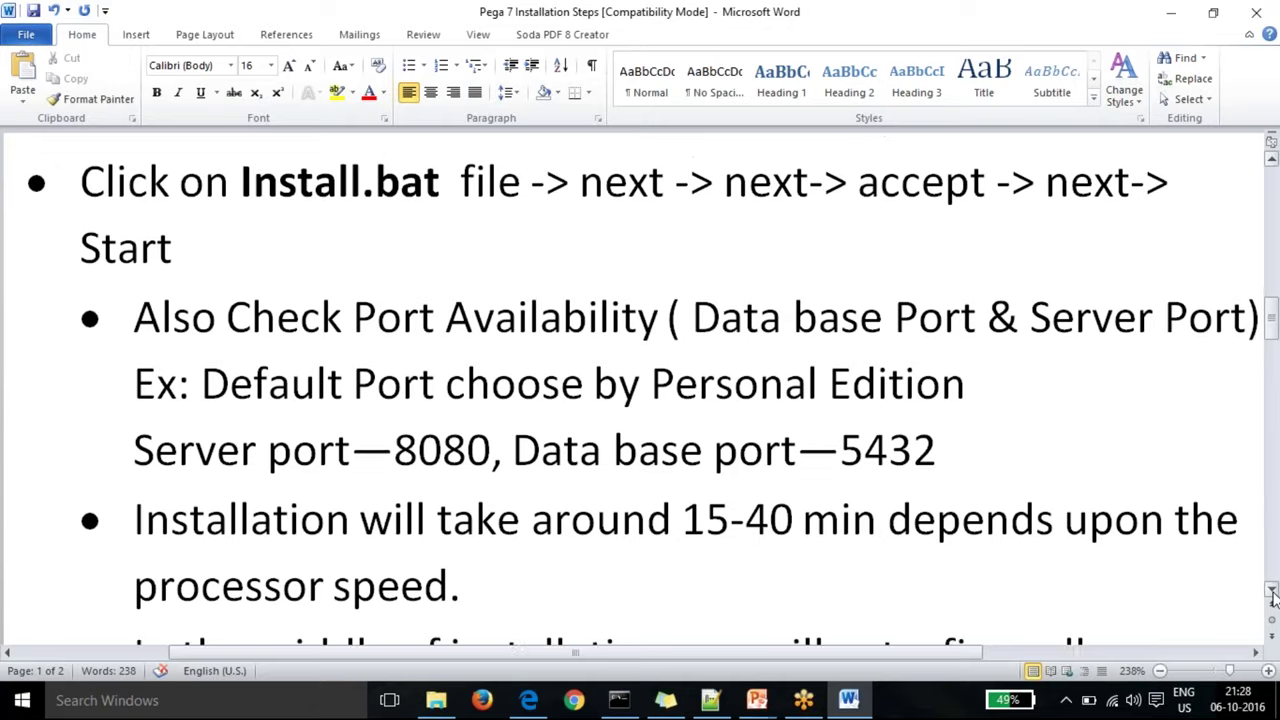
{"action": "left_click", "coordinate": [1273, 593]}
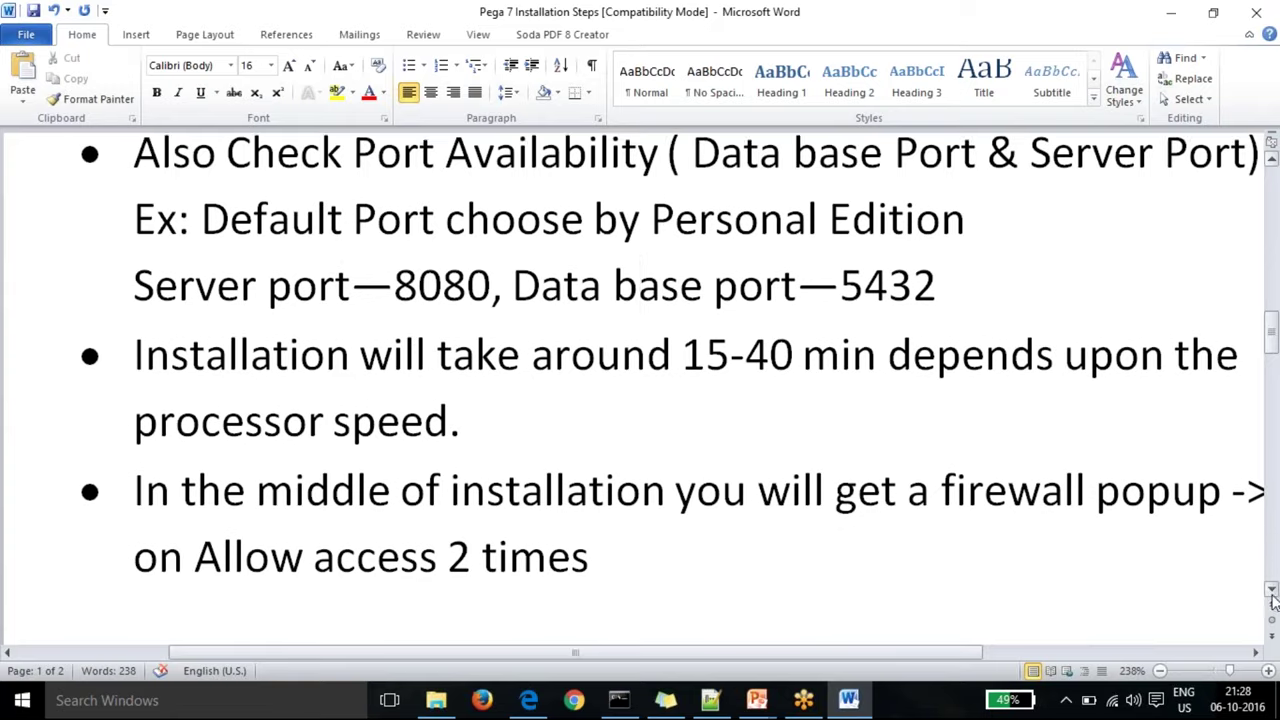
{"action": "left_click", "coordinate": [1271, 592]}
{"action": "left_click", "coordinate": [1271, 592]}
{"action": "left_click", "coordinate": [1271, 592]}
{"action": "left_click", "coordinate": [1271, 592]}
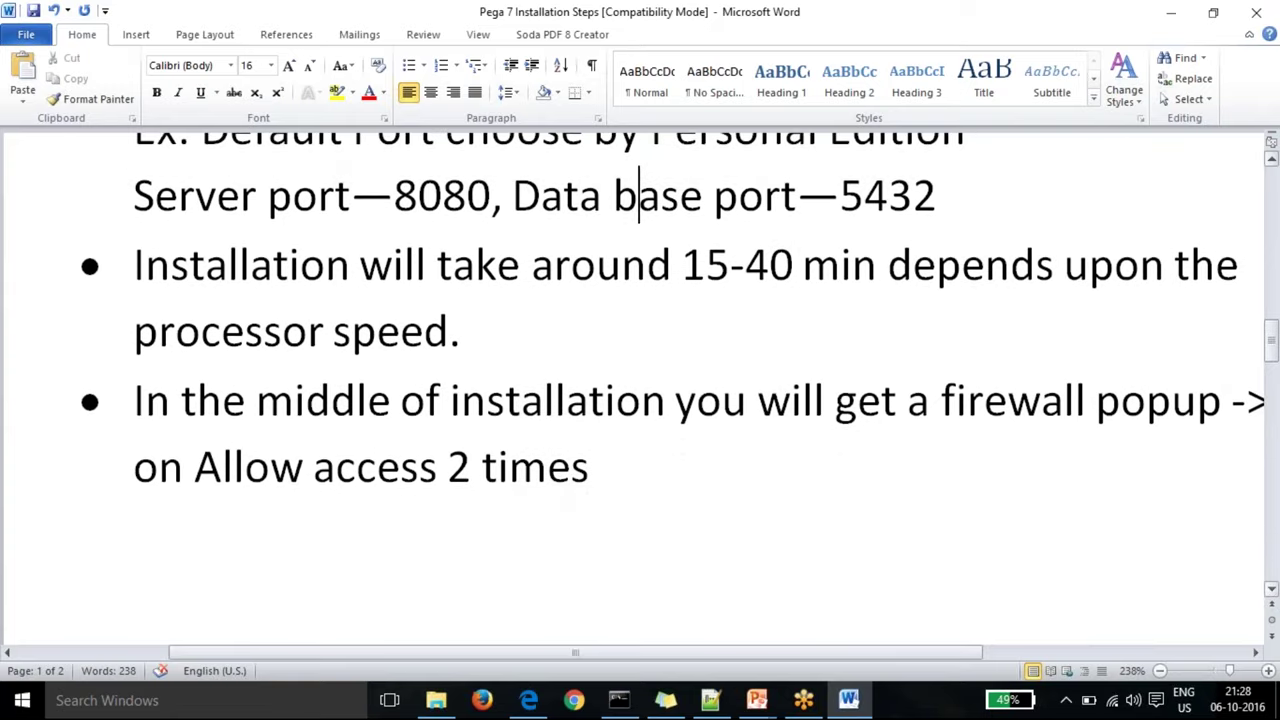
{"action": "left_click_drag", "start_coordinate": [945, 398], "coordinate": [1229, 400]}
{"action": "left_click", "coordinate": [590, 466]}
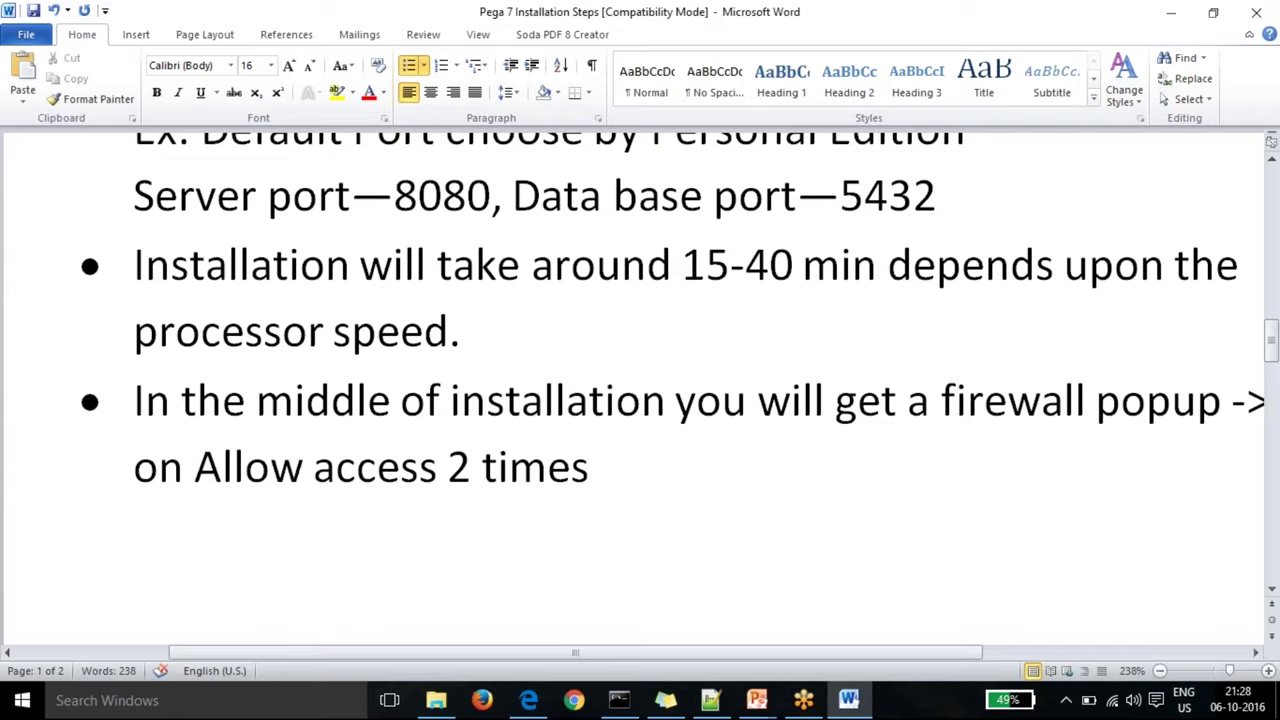
Step: Scroll onto the next page's notes about the server starting after installation
{"action": "left_click", "coordinate": [1271, 592]}
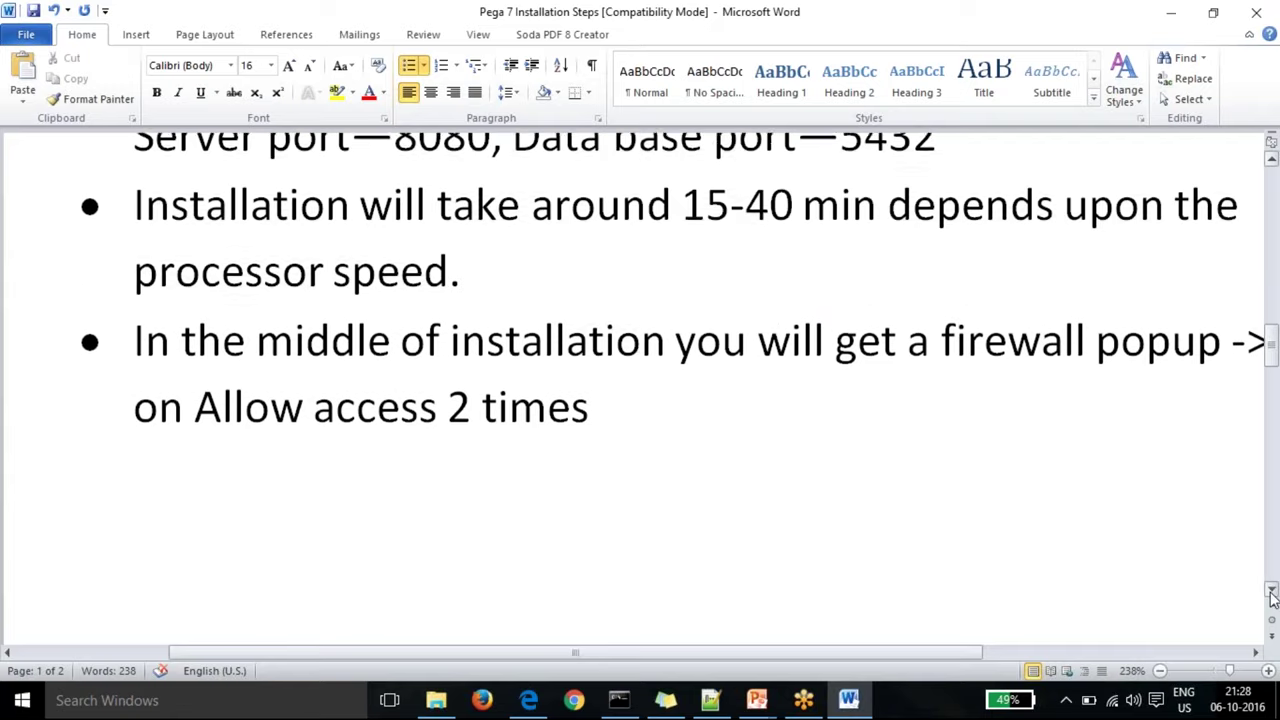
{"action": "left_click", "coordinate": [1271, 592]}
{"action": "left_click", "coordinate": [1271, 592]}
{"action": "left_click", "coordinate": [1271, 592]}
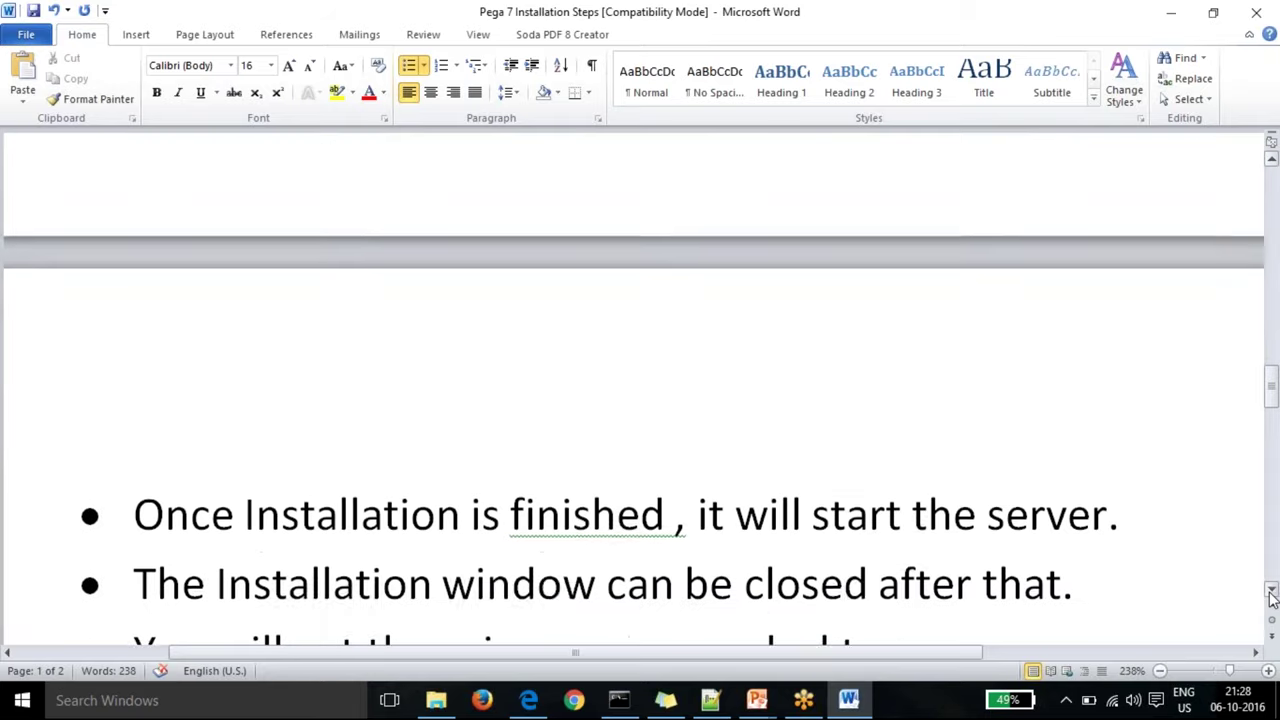
{"action": "left_click", "coordinate": [1271, 592]}
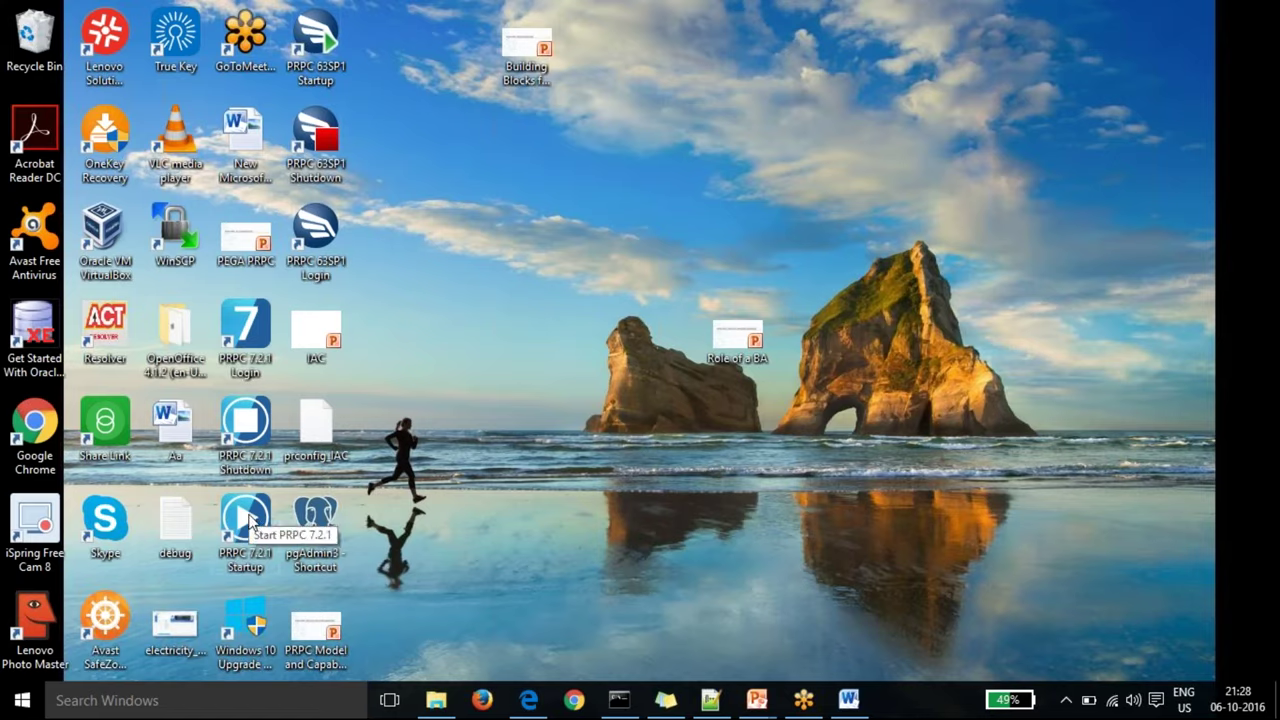
Step: Check the PRPC 7.2.1 Startup console log confirming server startup completed, then minimise it
{"action": "left_click", "coordinate": [617, 700]}
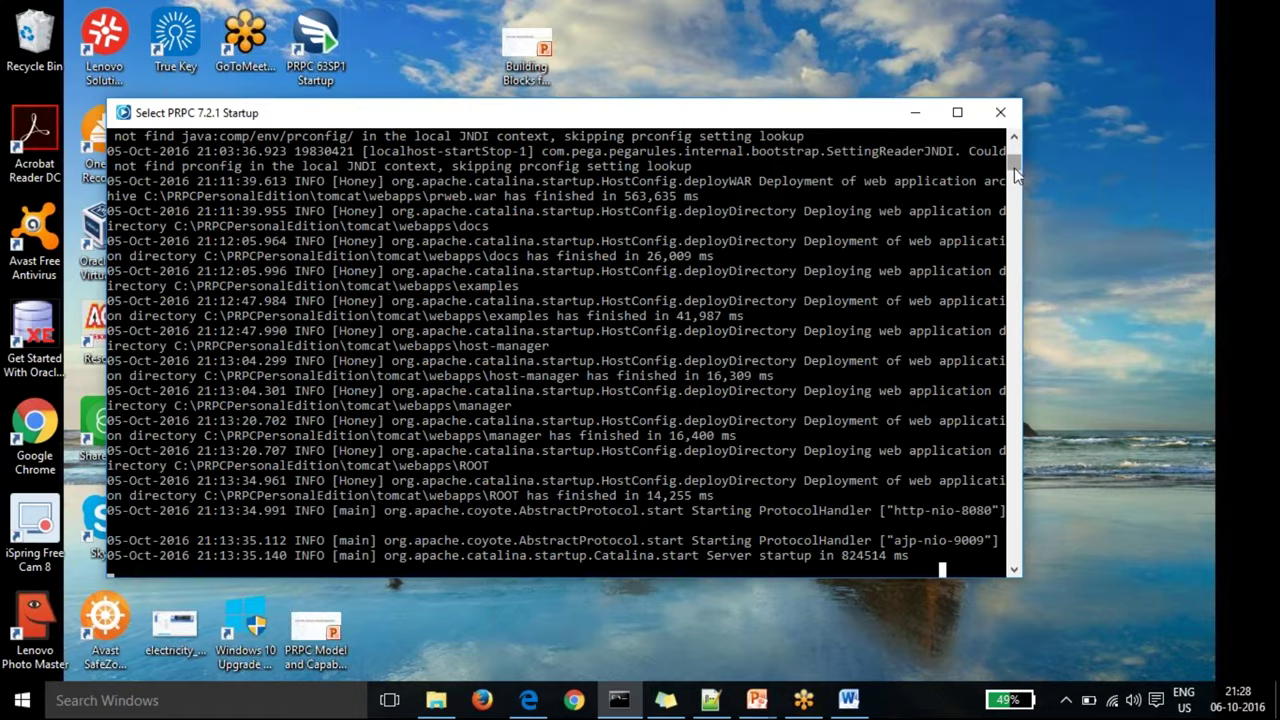
{"action": "left_click_drag", "start_coordinate": [1014, 165], "coordinate": [1014, 140]}
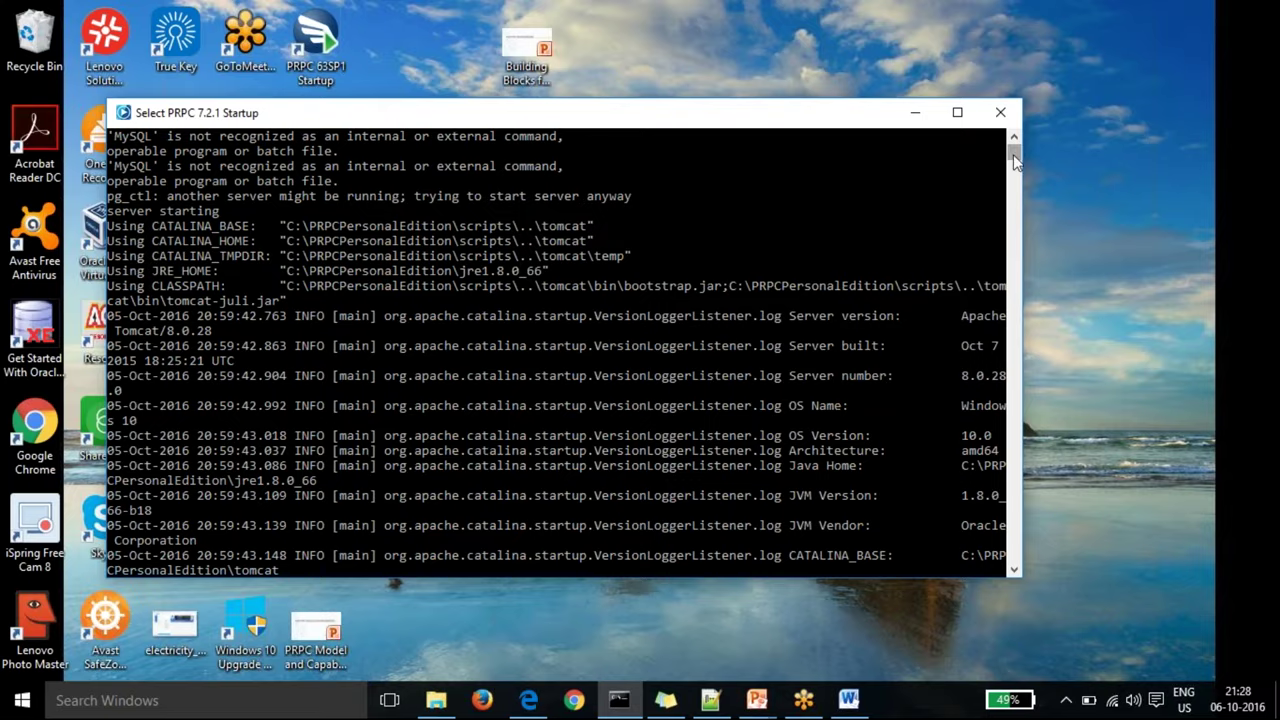
{"action": "left_click_drag", "start_coordinate": [1013, 154], "coordinate": [1014, 166]}
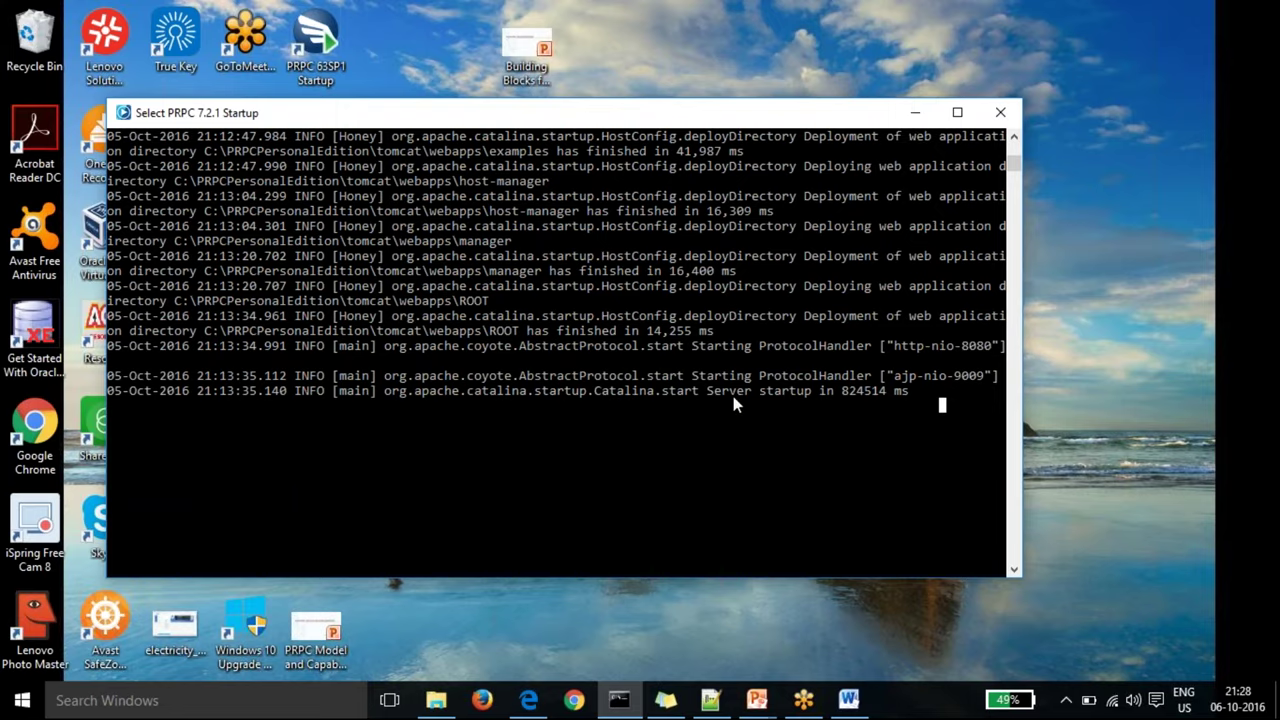
{"action": "left_click", "coordinate": [915, 112]}
Step: Browse to C:\PRPCPersonalEdition\tomcat\webapps to view the prweb, prhelp, prsysmgmt and prgateway files
{"action": "left_click", "coordinate": [436, 700]}
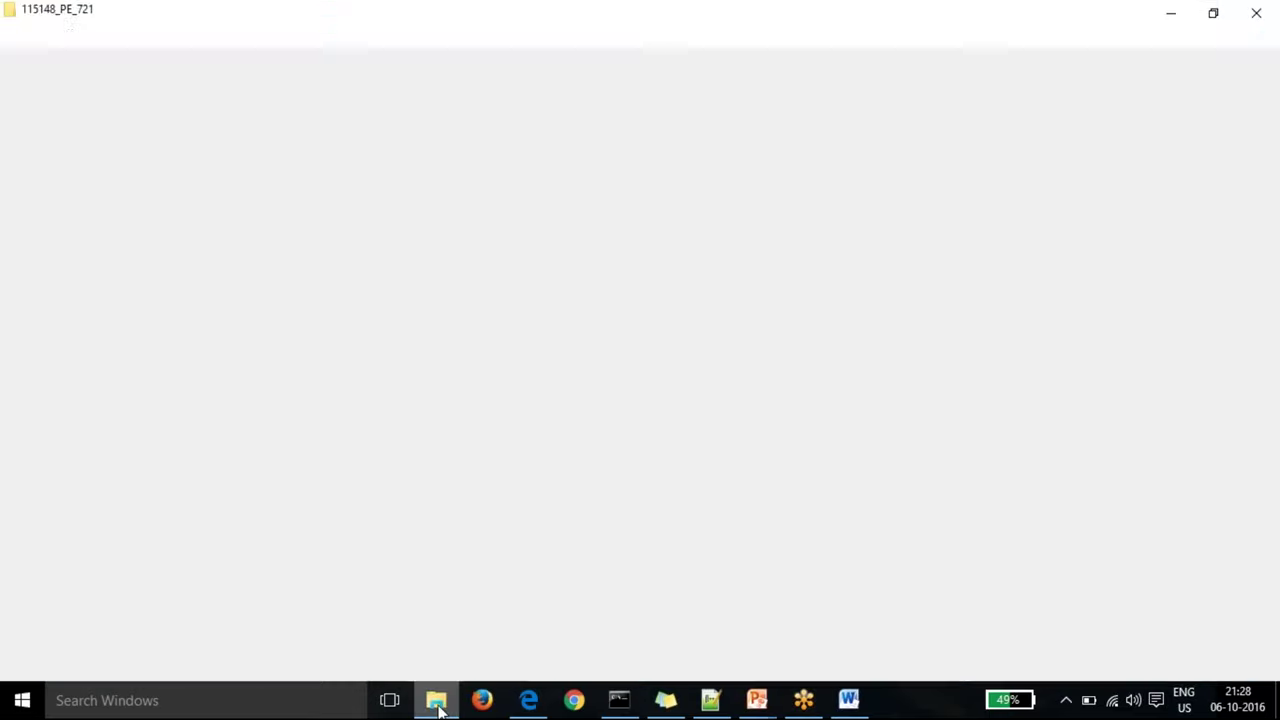
{"action": "left_click", "coordinate": [74, 337]}
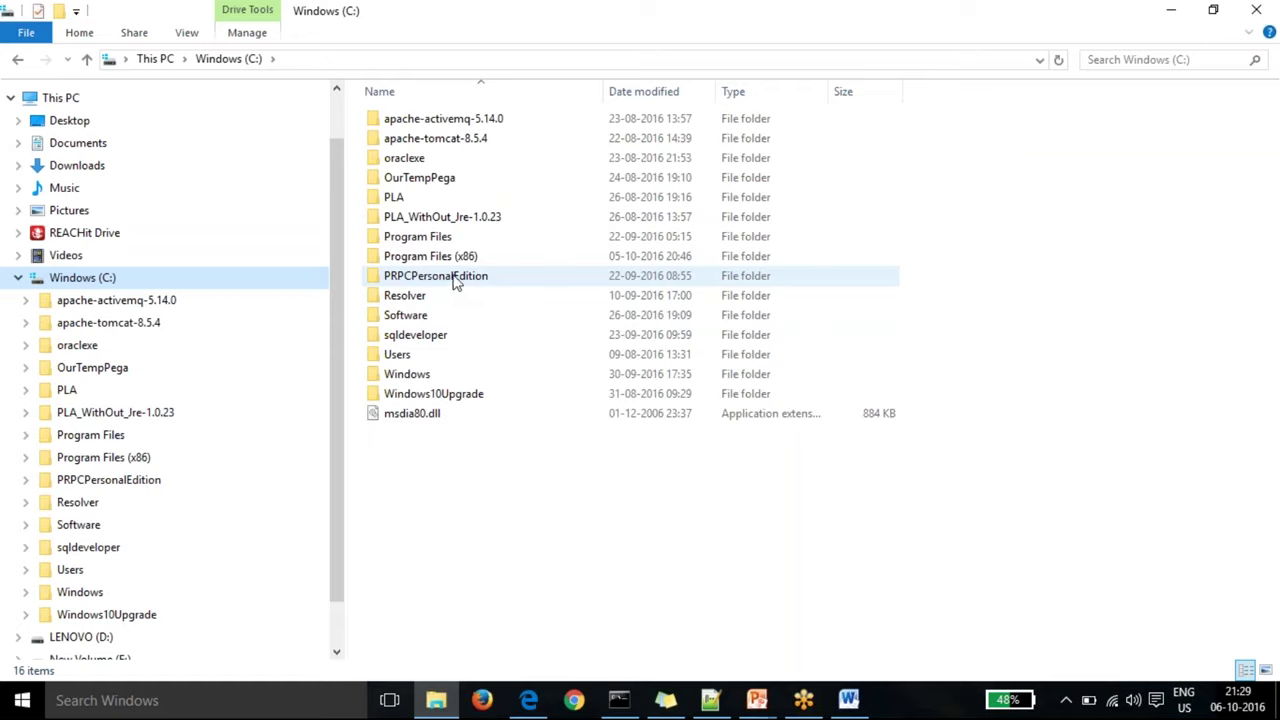
{"action": "left_click", "coordinate": [455, 280]}
{"action": "double_click", "coordinate": [455, 280]}
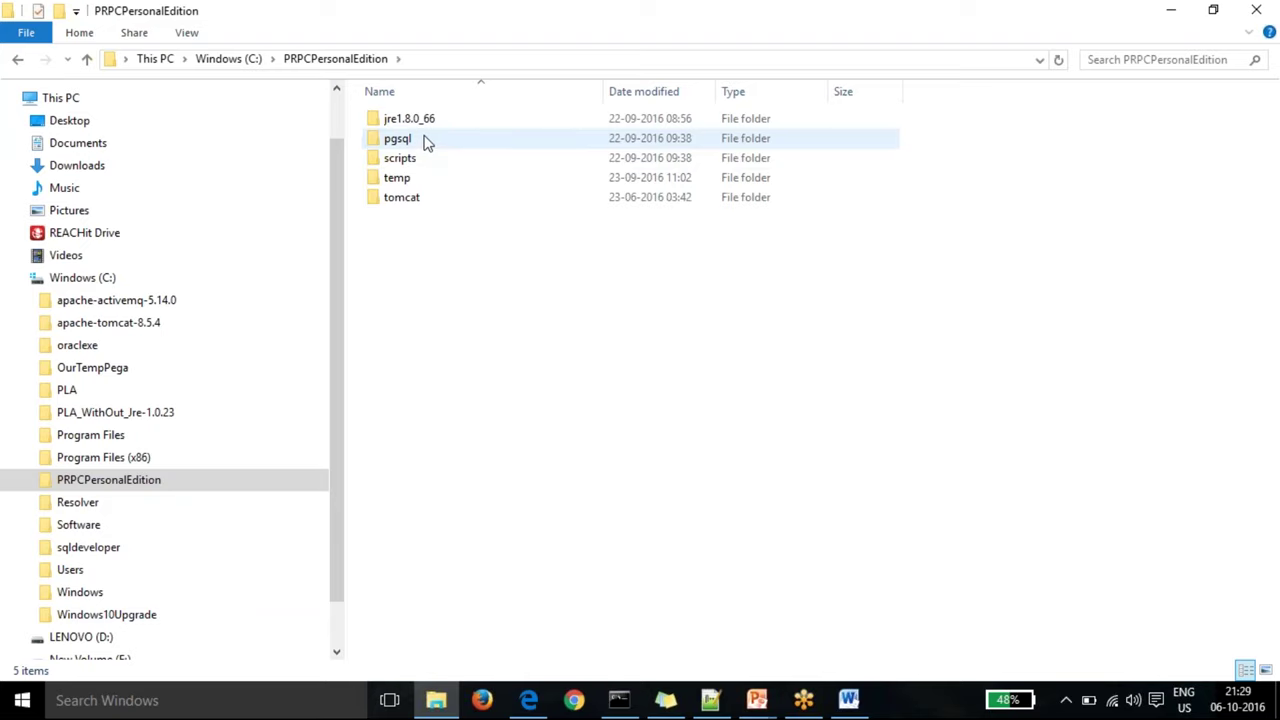
{"action": "mouse_move", "coordinate": [424, 141]}
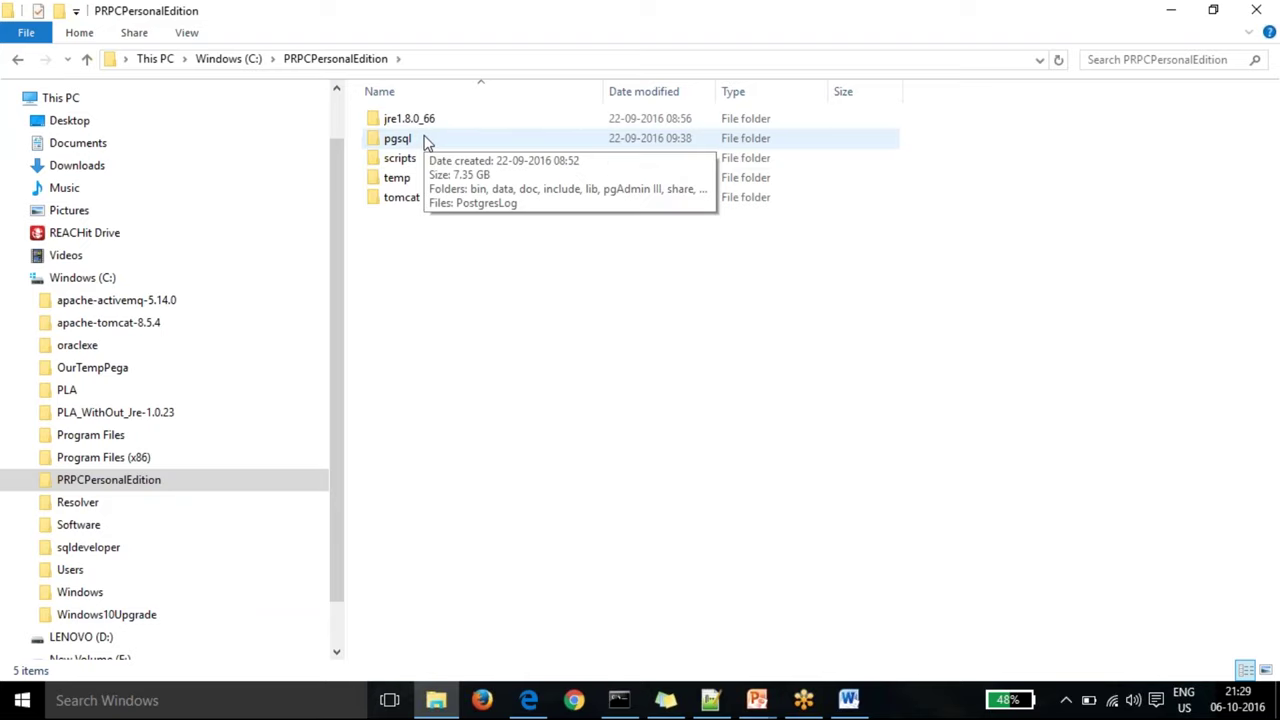
{"action": "double_click", "coordinate": [408, 205]}
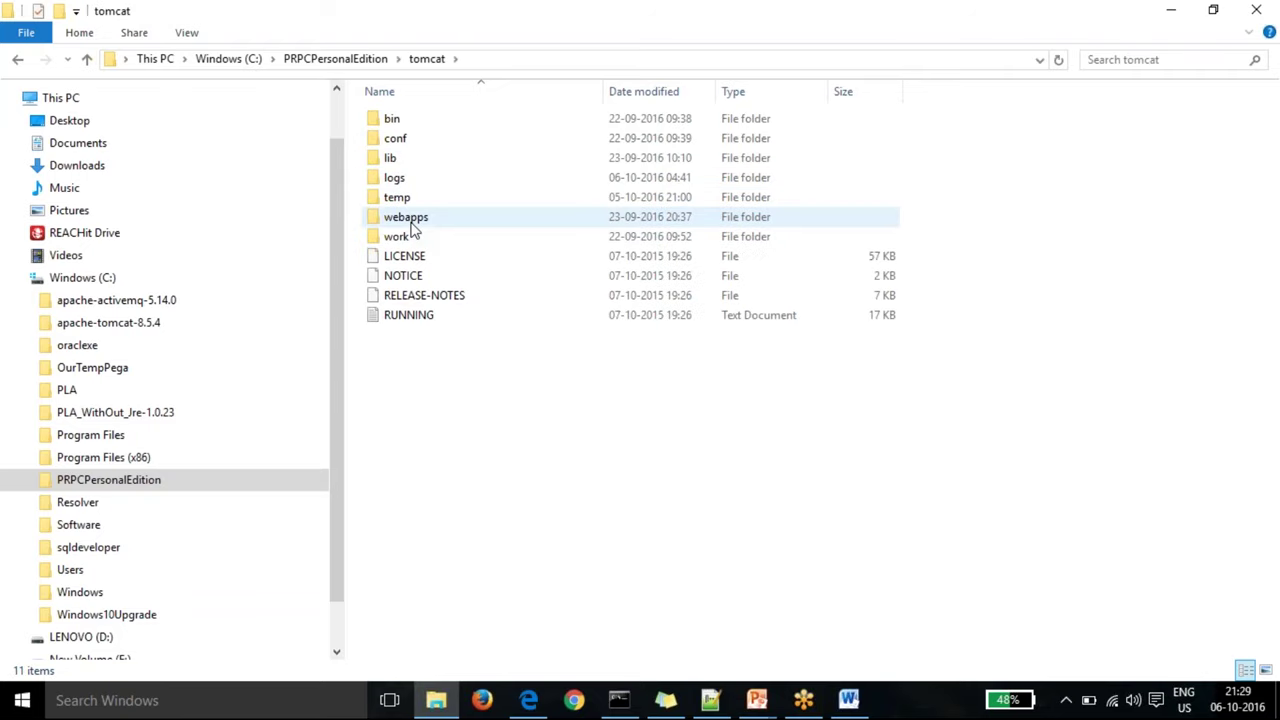
{"action": "left_click", "coordinate": [414, 226]}
{"action": "double_click", "coordinate": [414, 226]}
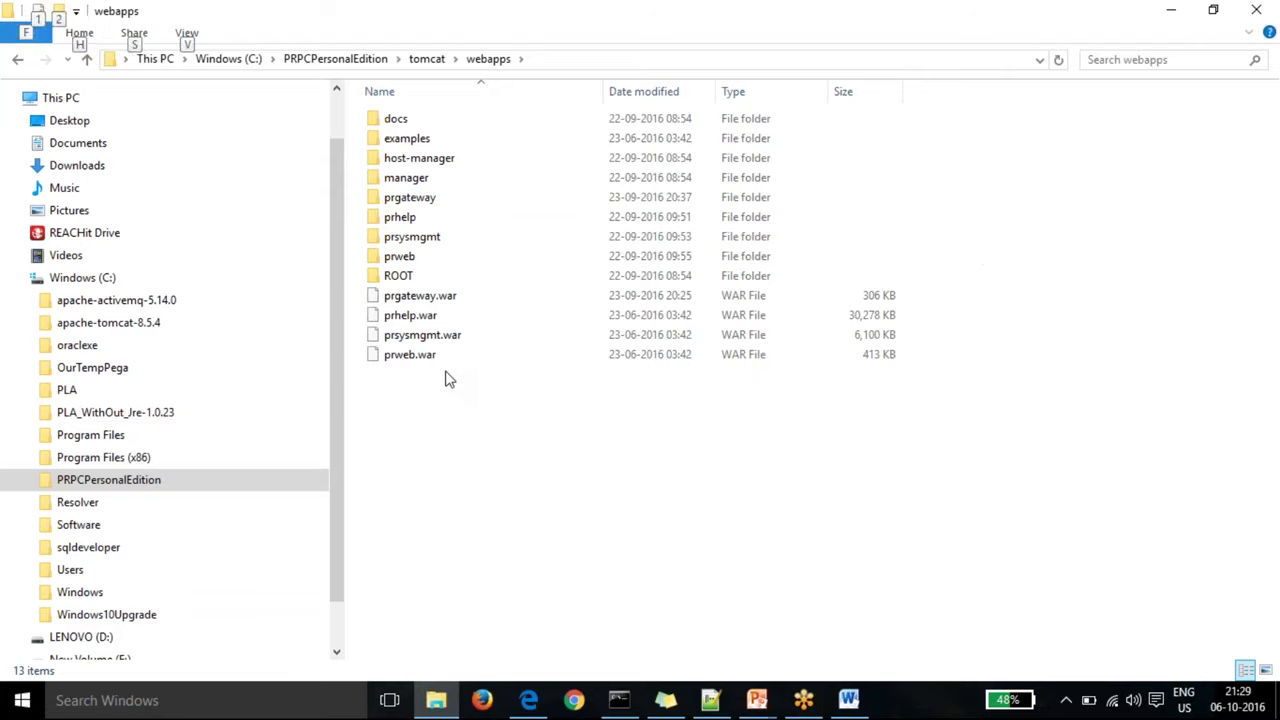
{"action": "key", "text": "alt+Tab"}
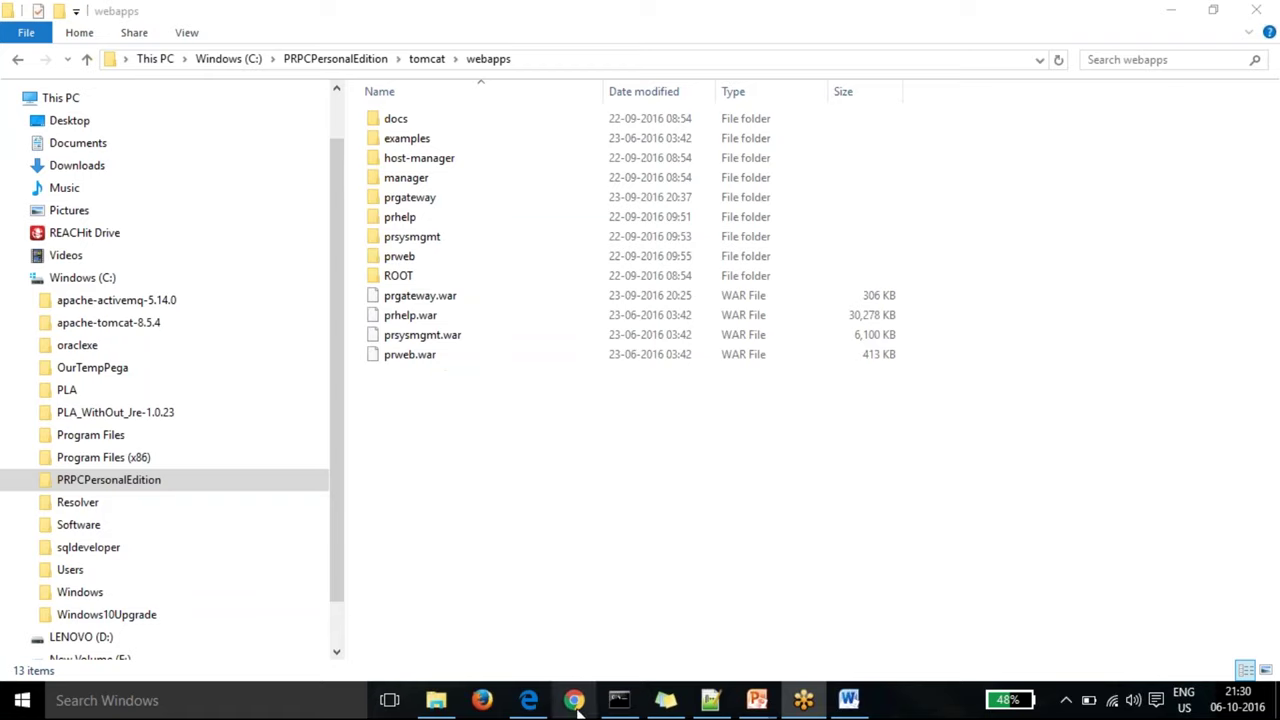
Step: Launch PRPC 7.2.1 Login from the desktop to load Pega 7 at localhost:8080/prweb
{"action": "key", "text": "super+d"}
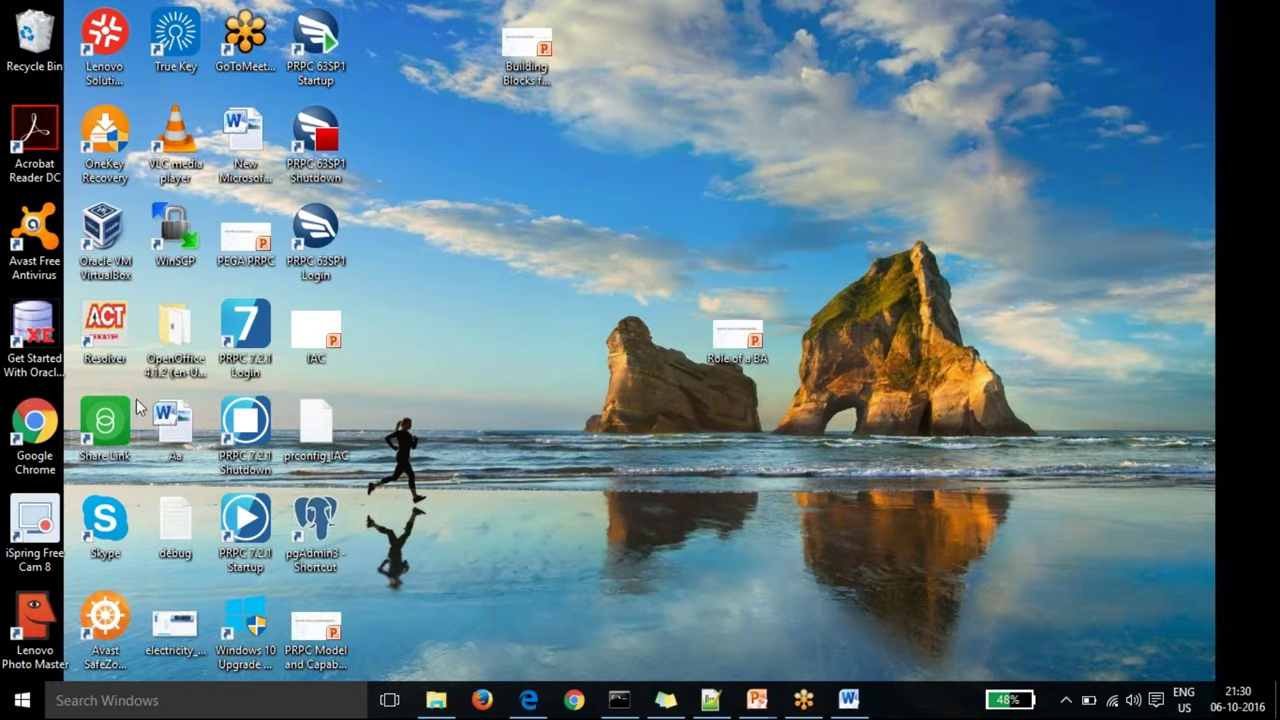
{"action": "double_click", "coordinate": [234, 321]}
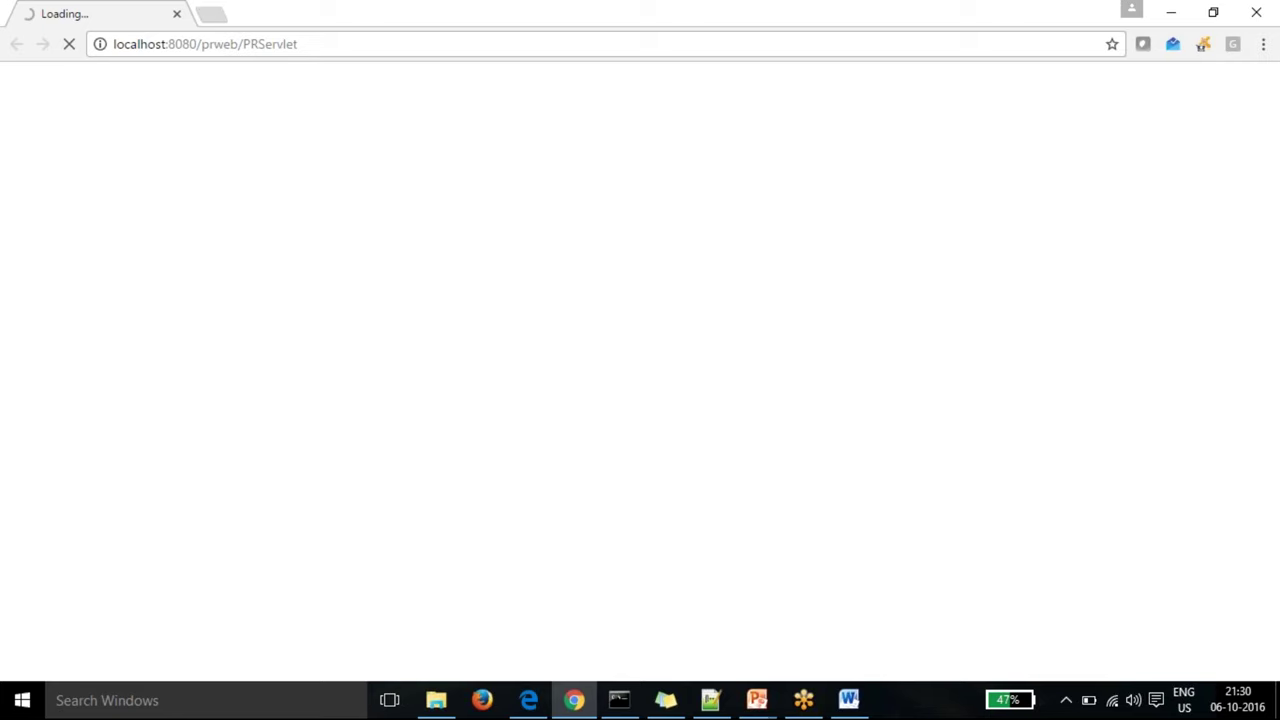
Step: Open the new 13 note in Notepad++ and select the administrator login name and password lines
{"action": "left_click", "coordinate": [848, 700]}
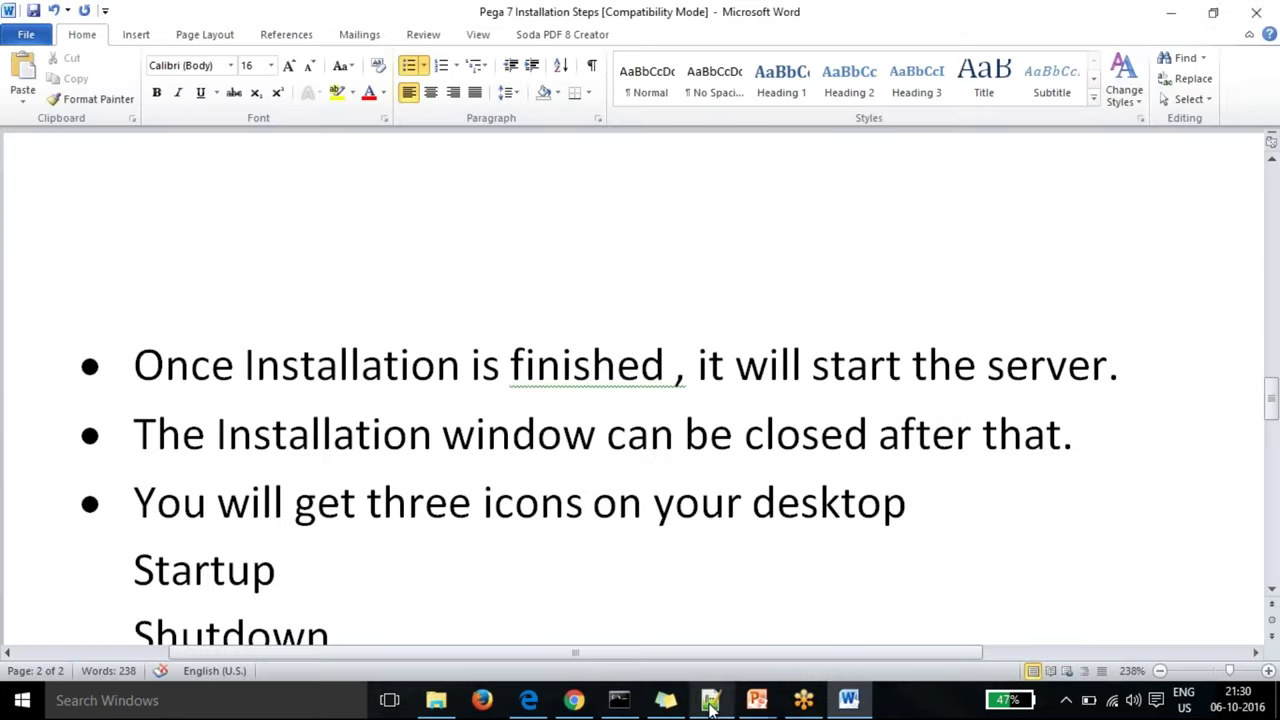
{"action": "left_click", "coordinate": [710, 700]}
{"action": "left_click", "coordinate": [512, 77]}
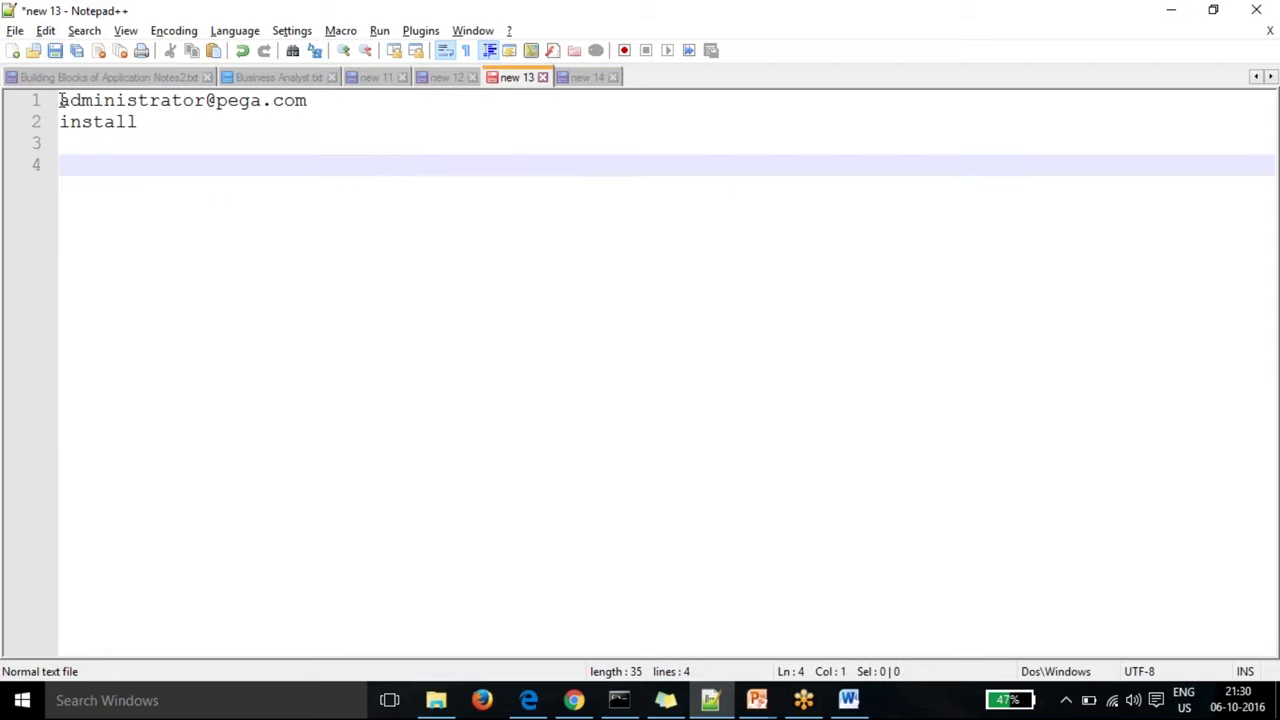
{"action": "left_click_drag", "start_coordinate": [60, 100], "coordinate": [309, 106]}
{"action": "left_click", "coordinate": [131, 114]}
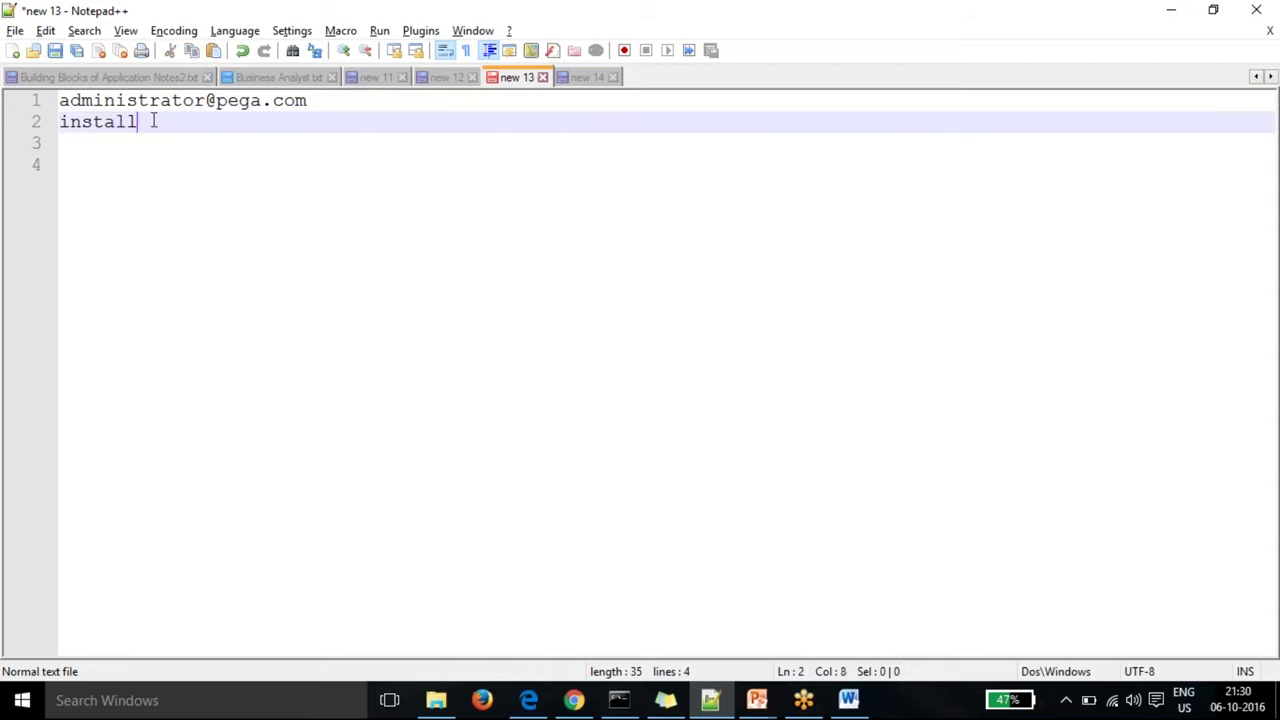
{"action": "left_click_drag", "start_coordinate": [152, 121], "coordinate": [58, 122]}
{"action": "left_click", "coordinate": [101, 160]}
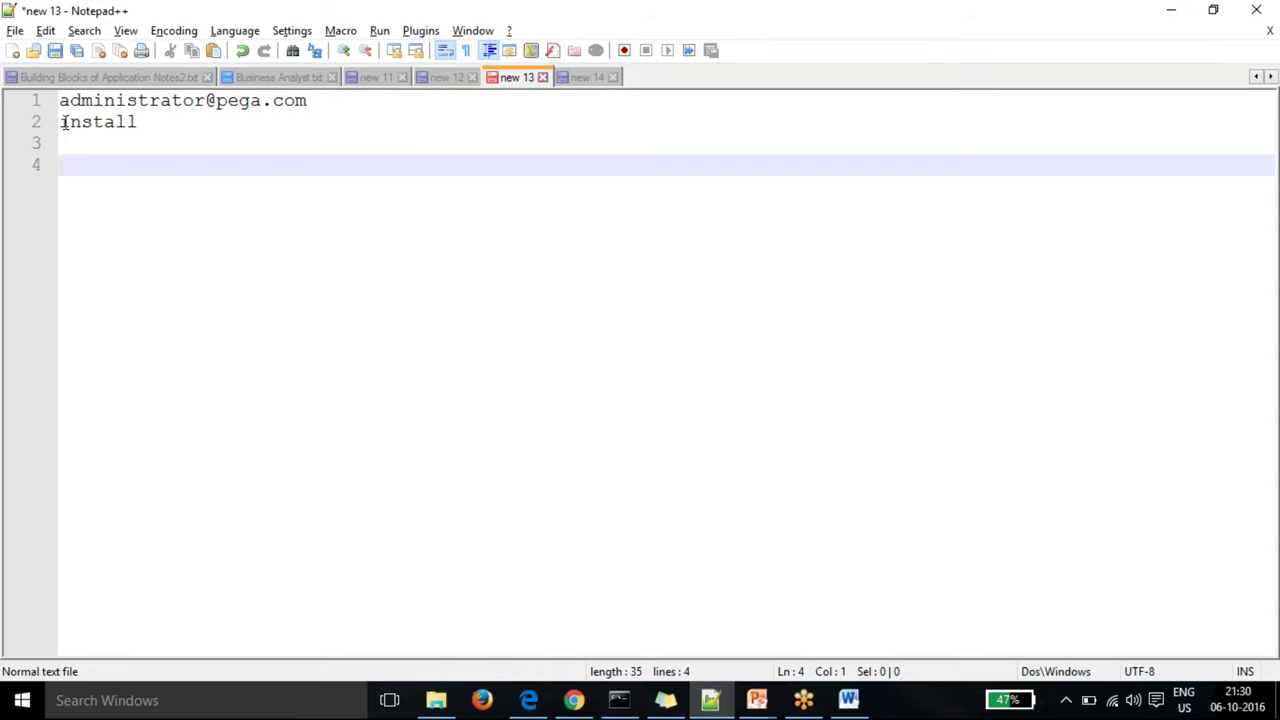
{"action": "left_click", "coordinate": [171, 122]}
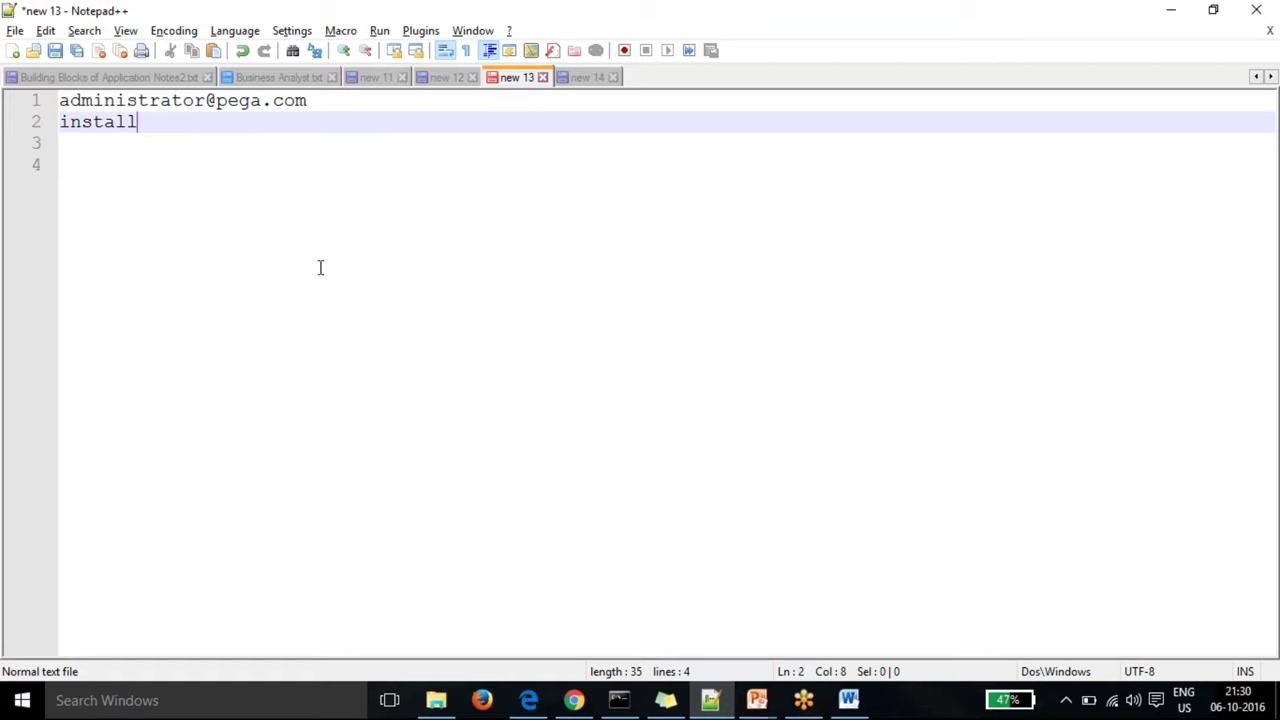
{"action": "key", "text": "alt+Tab"}
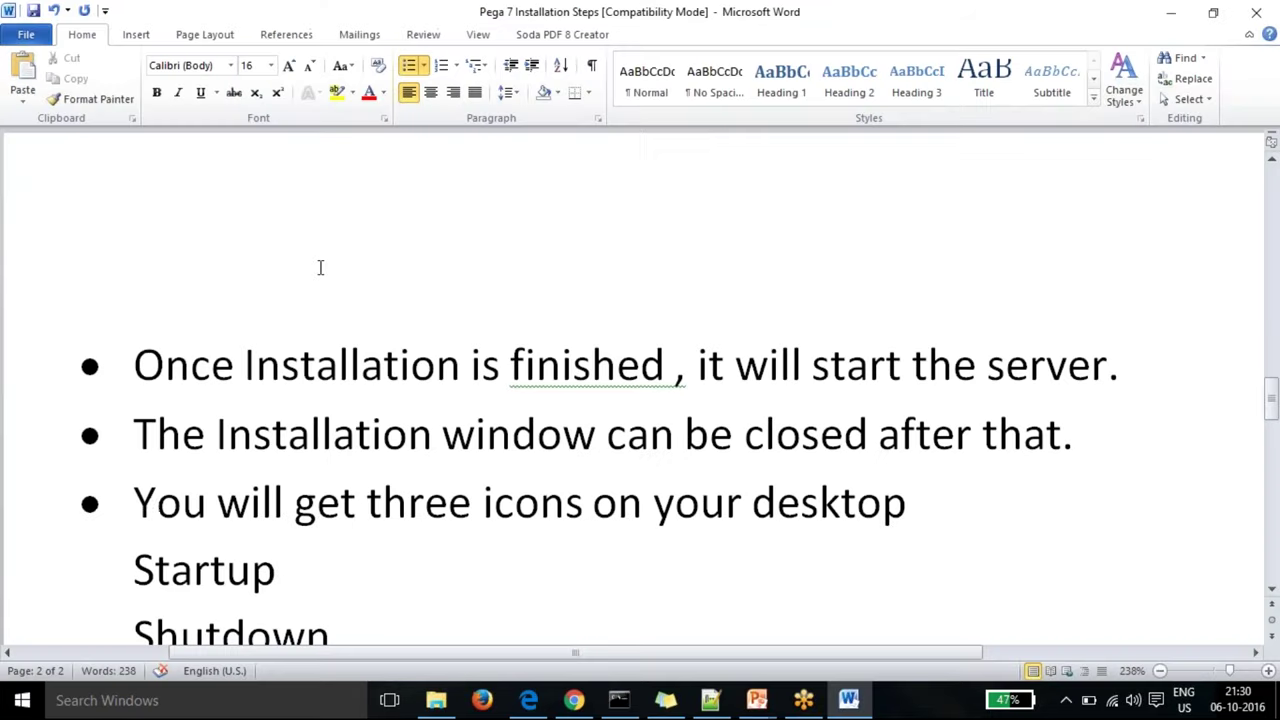
{"action": "key", "text": "alt+Tab"}
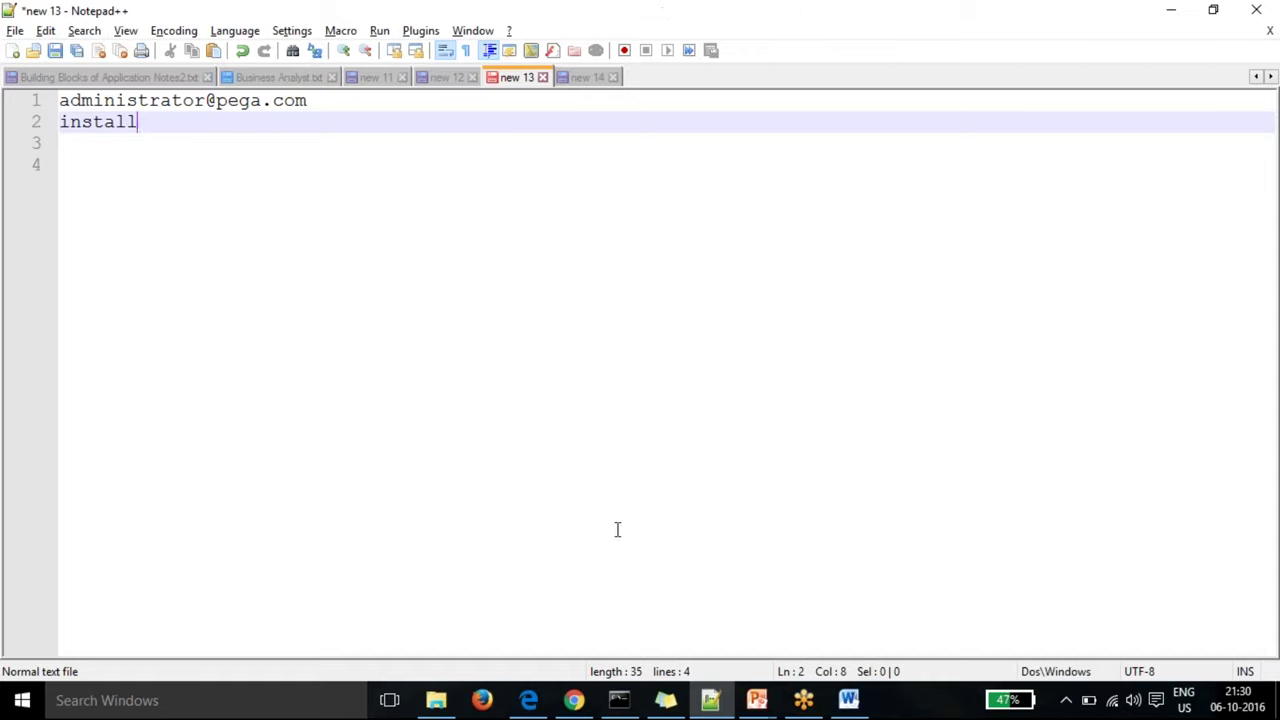
Step: Sign in to Pega 7 with the administrator login name and its password
{"action": "left_click", "coordinate": [573, 700]}
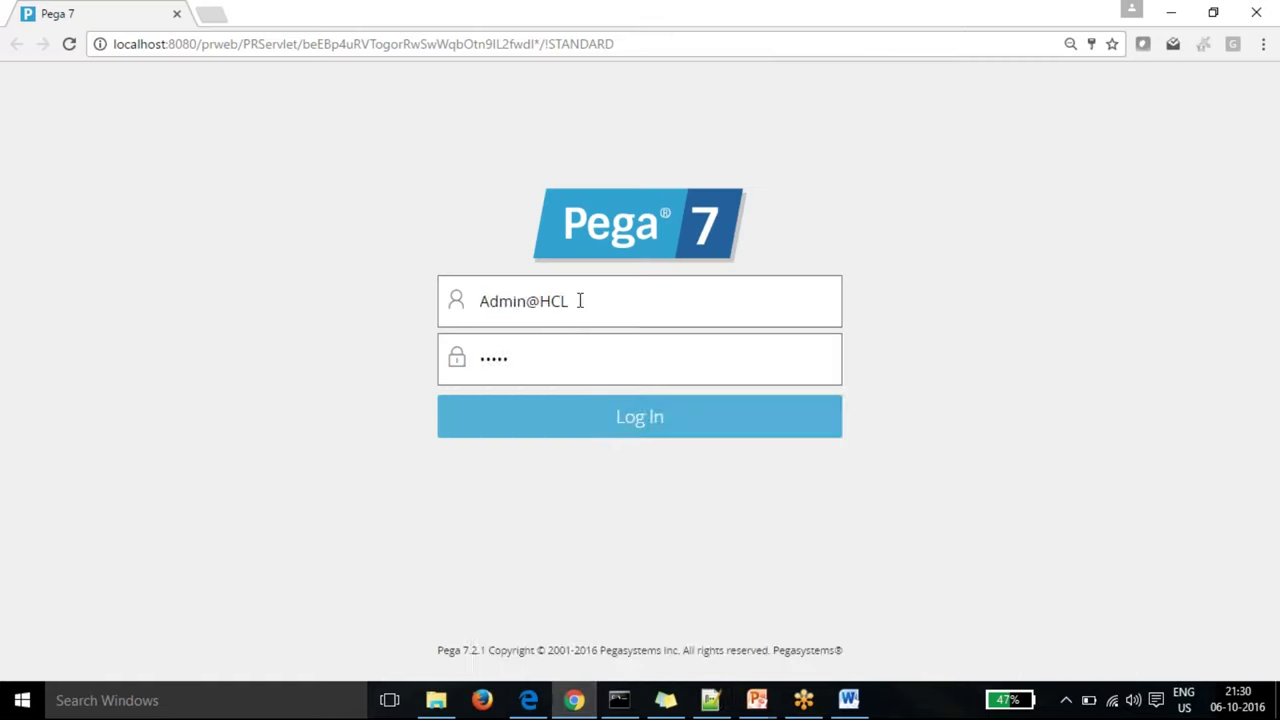
{"action": "left_click_drag", "start_coordinate": [580, 300], "coordinate": [369, 309]}
{"action": "type", "text": "Admi"}
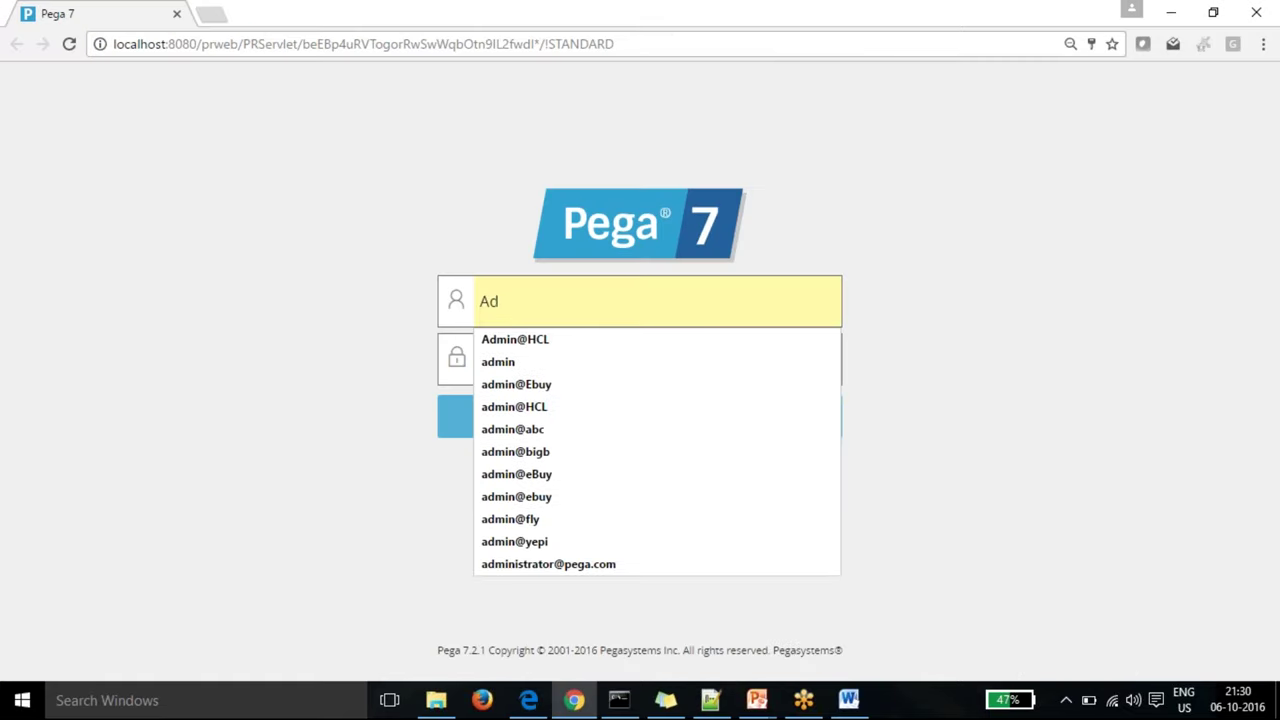
{"action": "left_click", "coordinate": [548, 565]}
{"action": "left_click", "coordinate": [522, 362]}
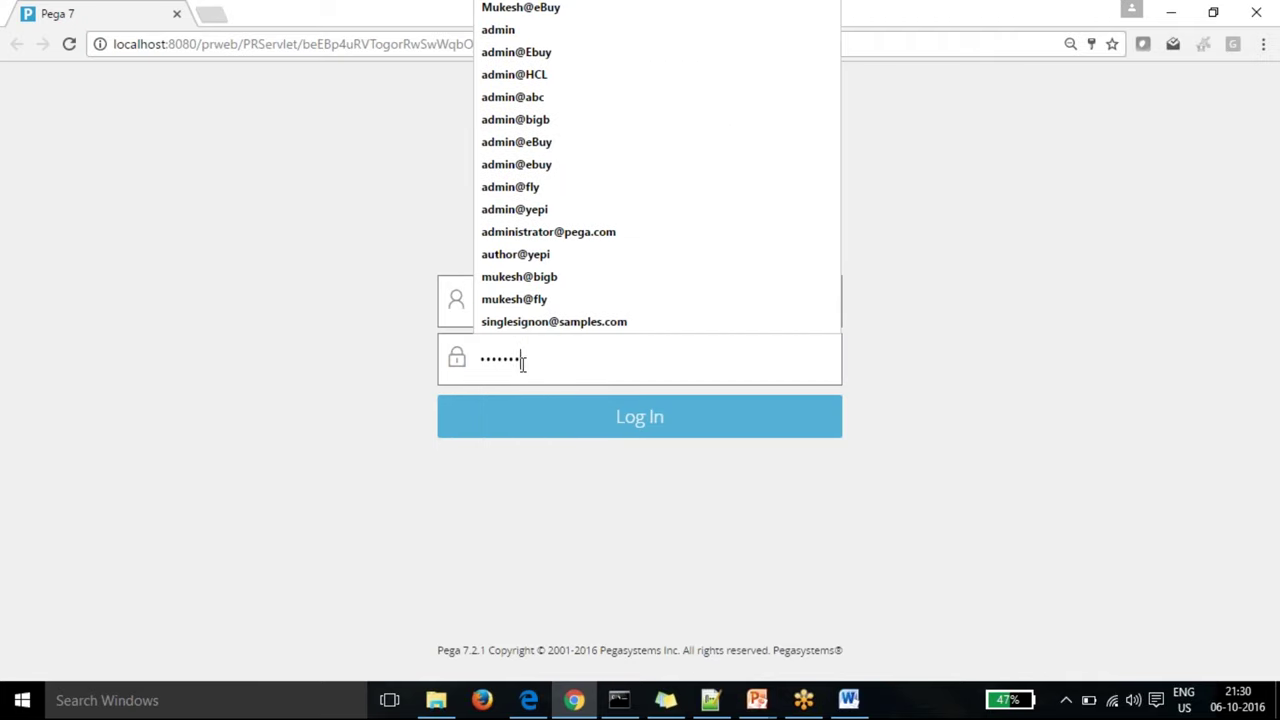
{"action": "left_click_drag", "start_coordinate": [522, 366], "coordinate": [437, 371]}
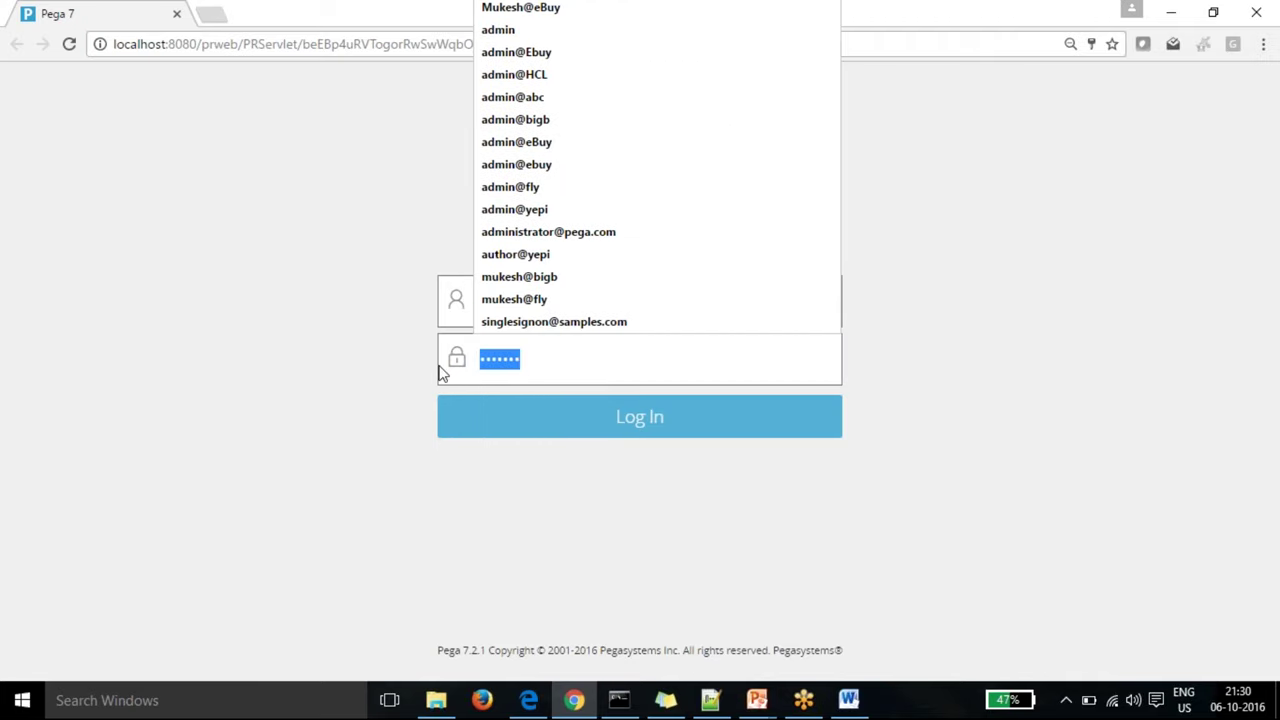
{"action": "type", "text": "rulesll"}
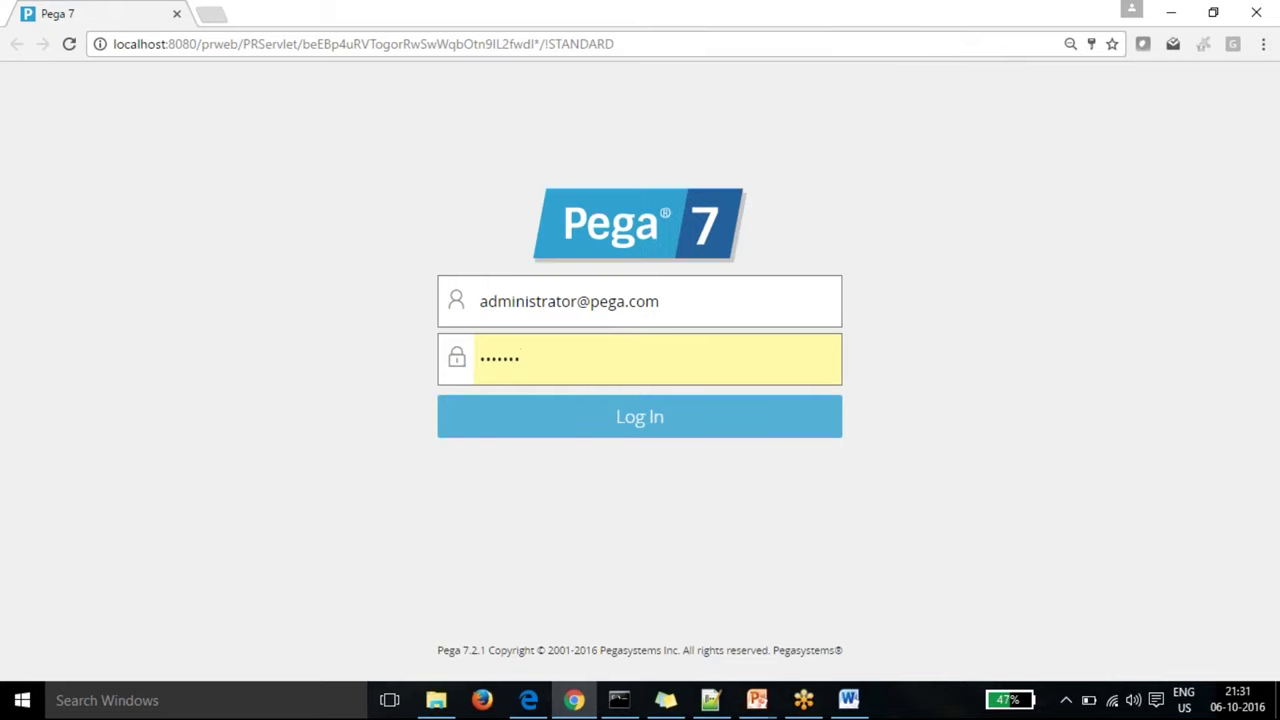
{"action": "left_click", "coordinate": [666, 428]}
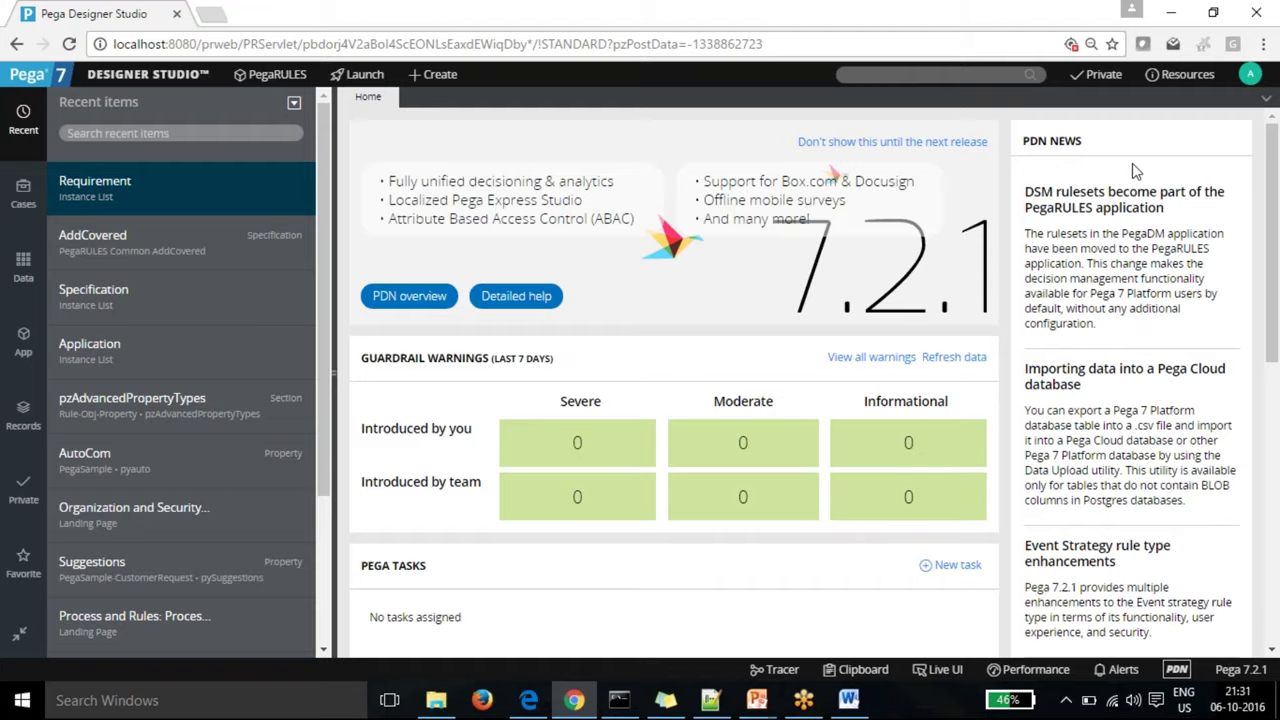
Step: Minimize Chrome and Notepad++, read the Pega 7 Installation Steps in Word, then minimize Word
{"action": "left_click", "coordinate": [1171, 13]}
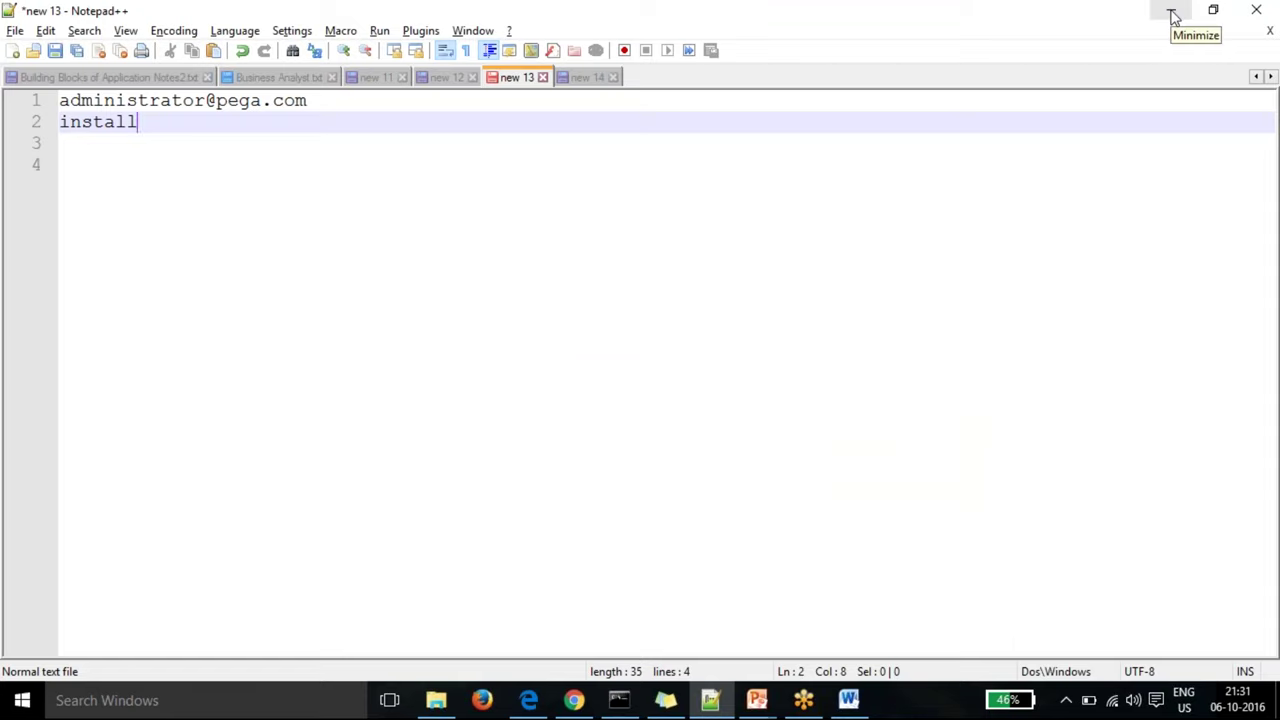
{"action": "left_click", "coordinate": [1173, 16]}
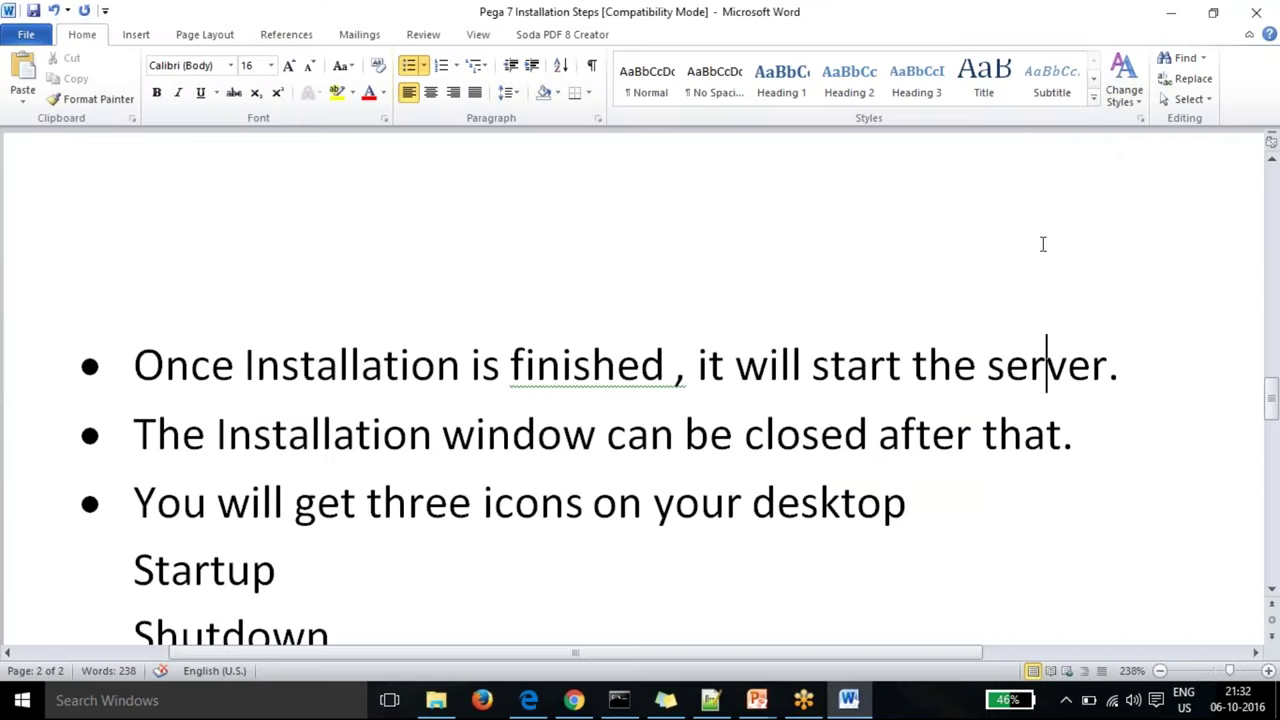
{"action": "left_click", "coordinate": [714, 350]}
{"action": "left_click", "coordinate": [1174, 19]}
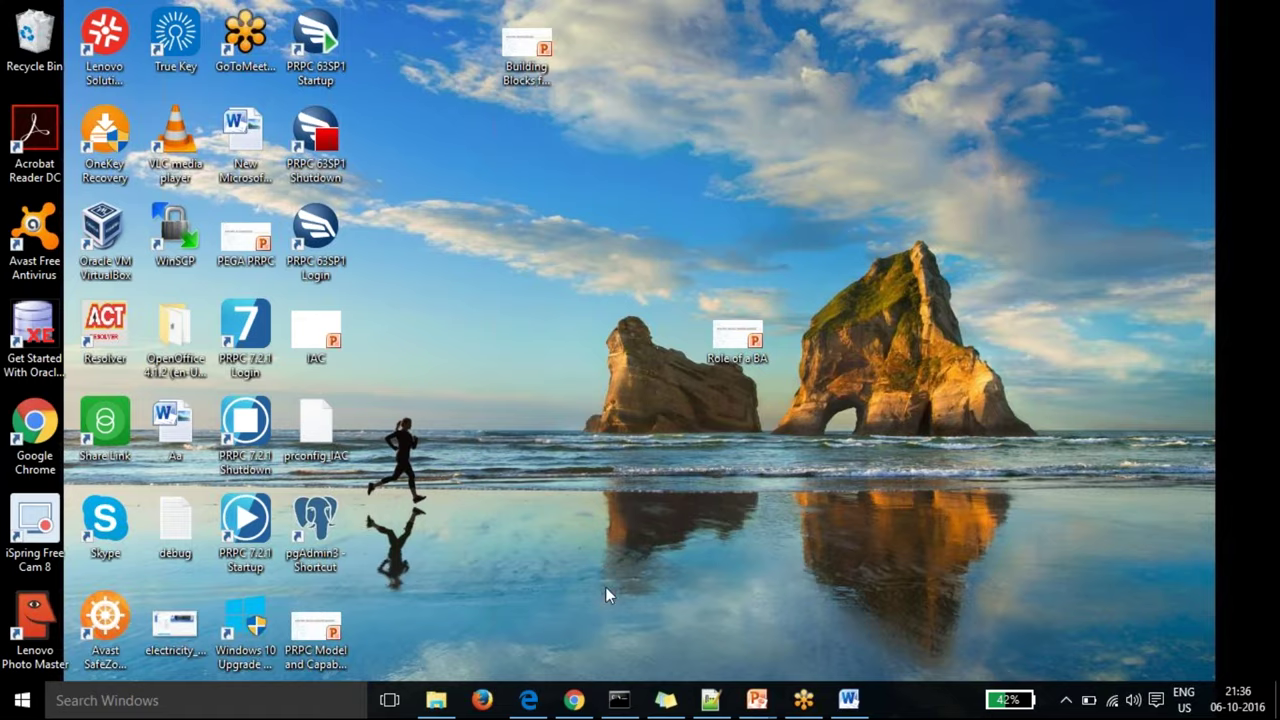
Step: Bring the Notepad++ notes forward and switch to the new 11 document
{"action": "mouse_move", "coordinate": [580, 700]}
{"action": "left_click", "coordinate": [710, 700]}
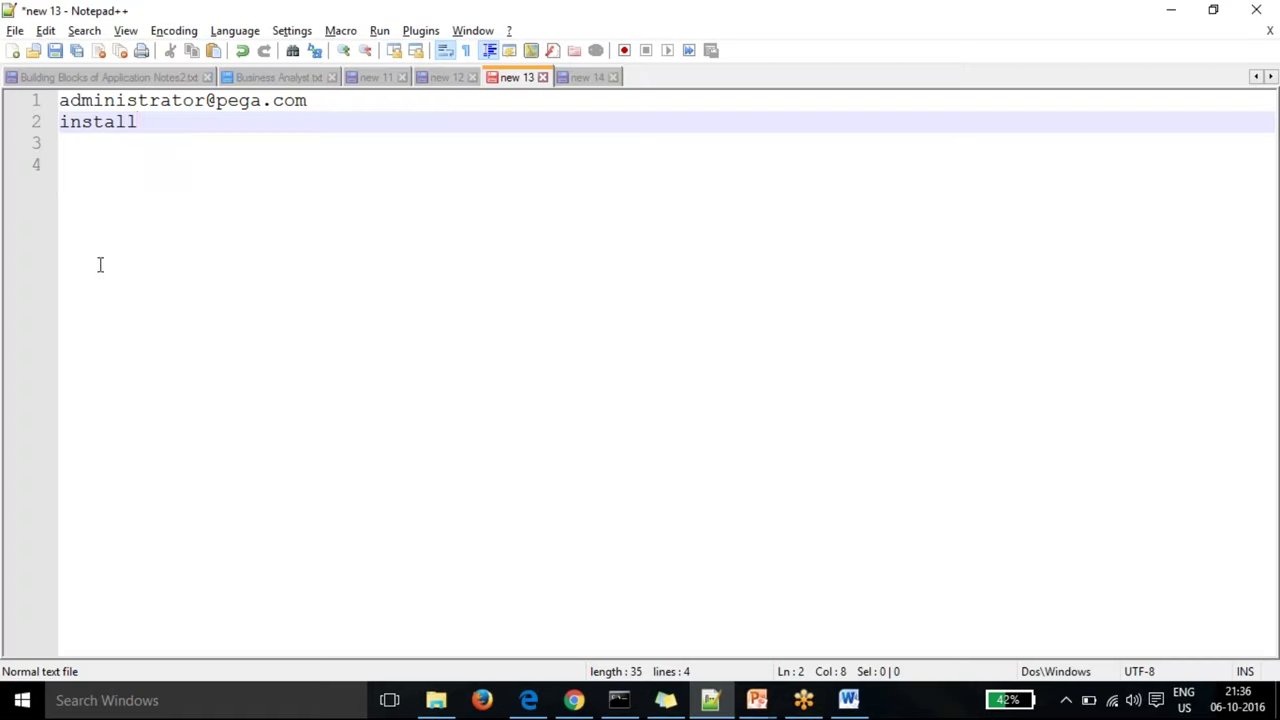
{"action": "left_click", "coordinate": [440, 79]}
{"action": "left_click", "coordinate": [373, 77]}
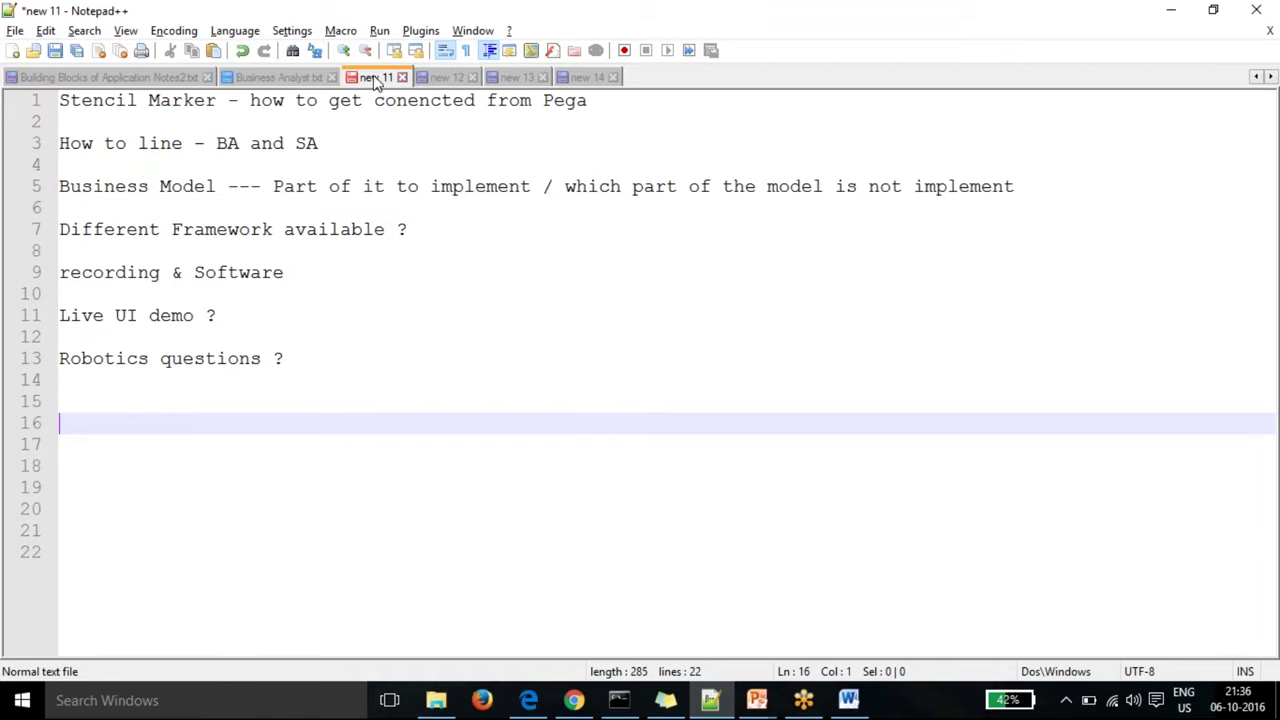
Step: Complete line 16 as 'E-R diagrams requirement for Application ?' and return to Designer Studio
{"action": "type", "text": "Relat"}
{"action": "key", "text": "BackSpace"}
{"action": "key", "text": "BackSpace"}
{"action": "key", "text": "BackSpace"}
{"action": "key", "text": "BackSpace"}
{"action": "key", "text": "BackSpace"}
{"action": "type", "text": "E-R diagrams "}
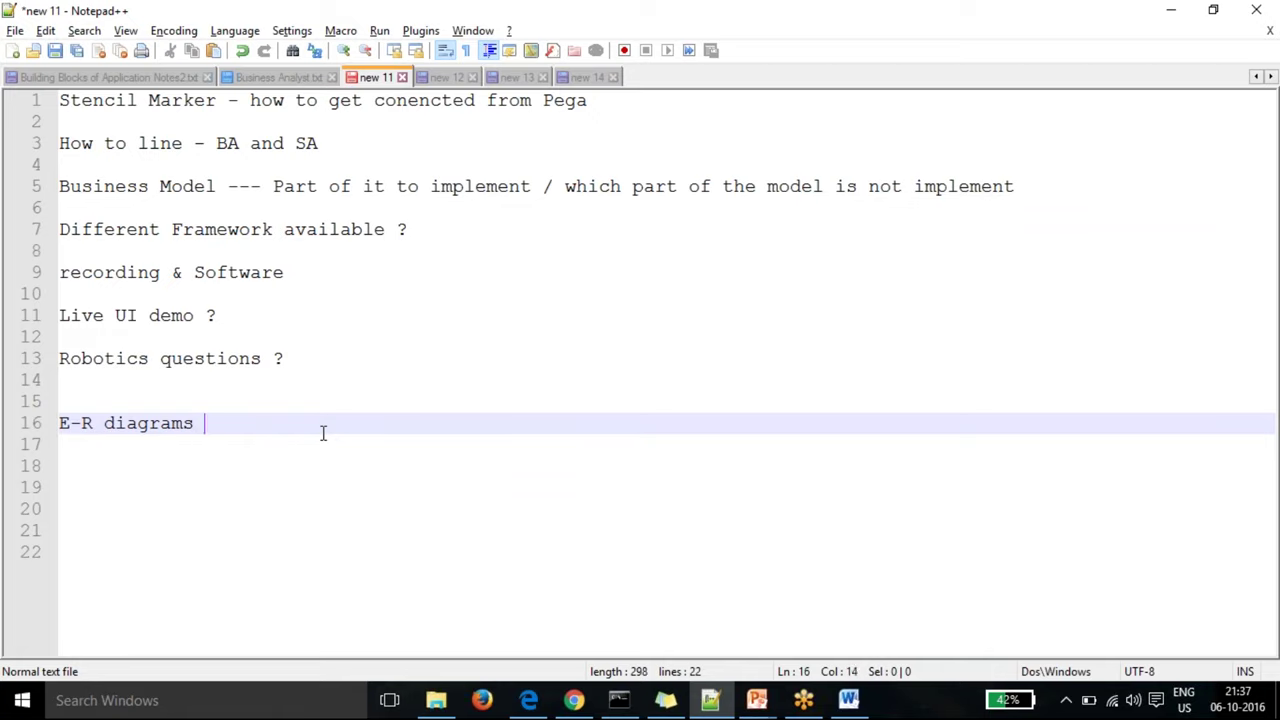
{"action": "type", "text": "requier"}
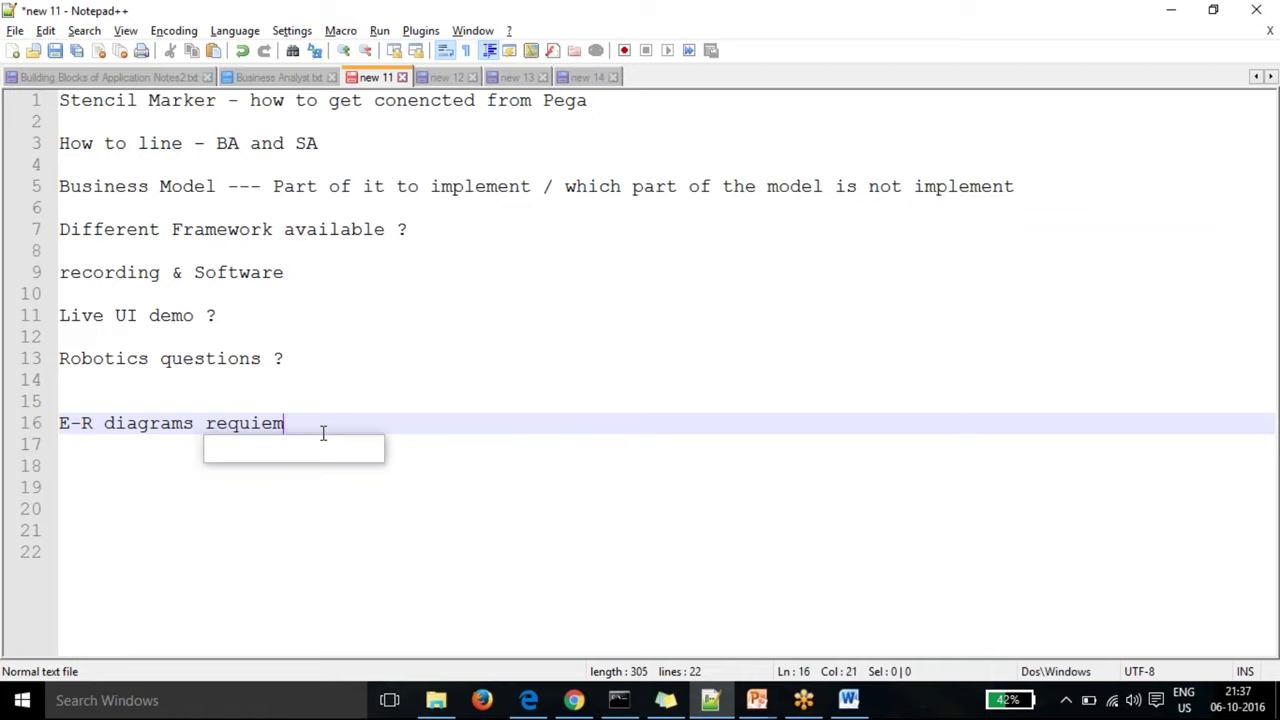
{"action": "key", "text": "BackSpace"}
{"action": "key", "text": "BackSpace"}
{"action": "type", "text": "rement for P"}
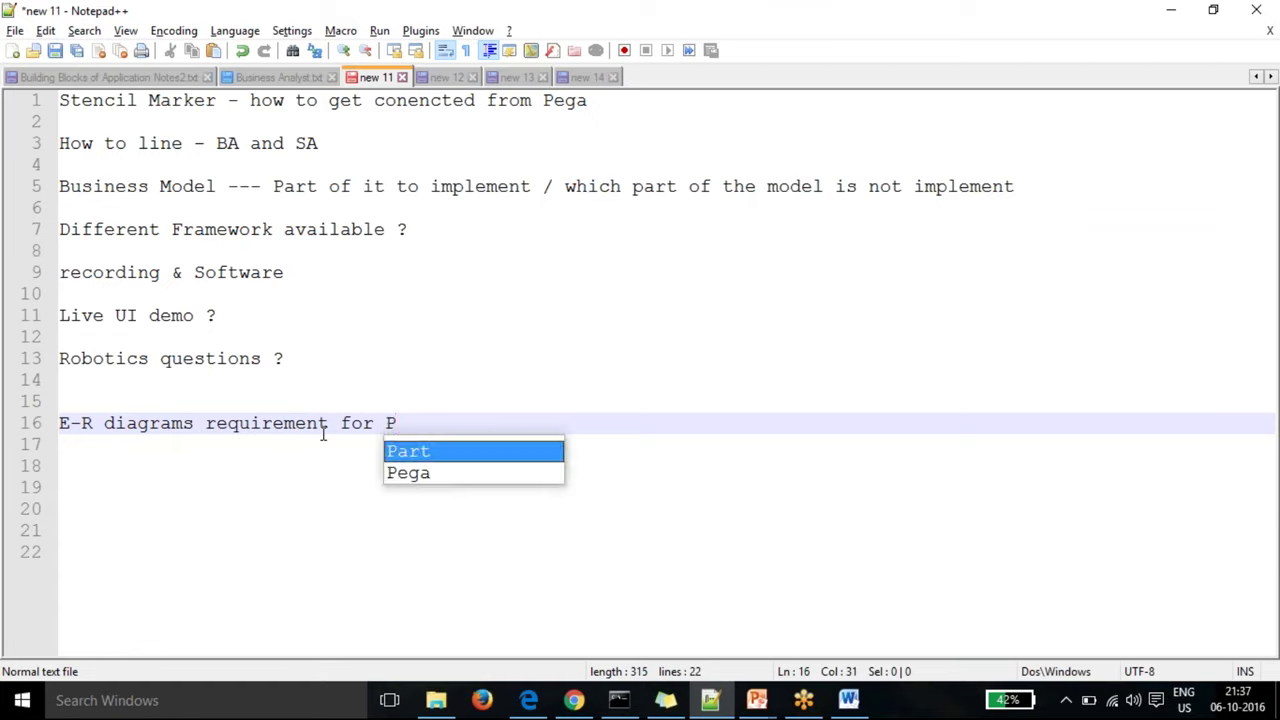
{"action": "key", "text": "BackSpace"}
{"action": "type", "text": "Applicat"}
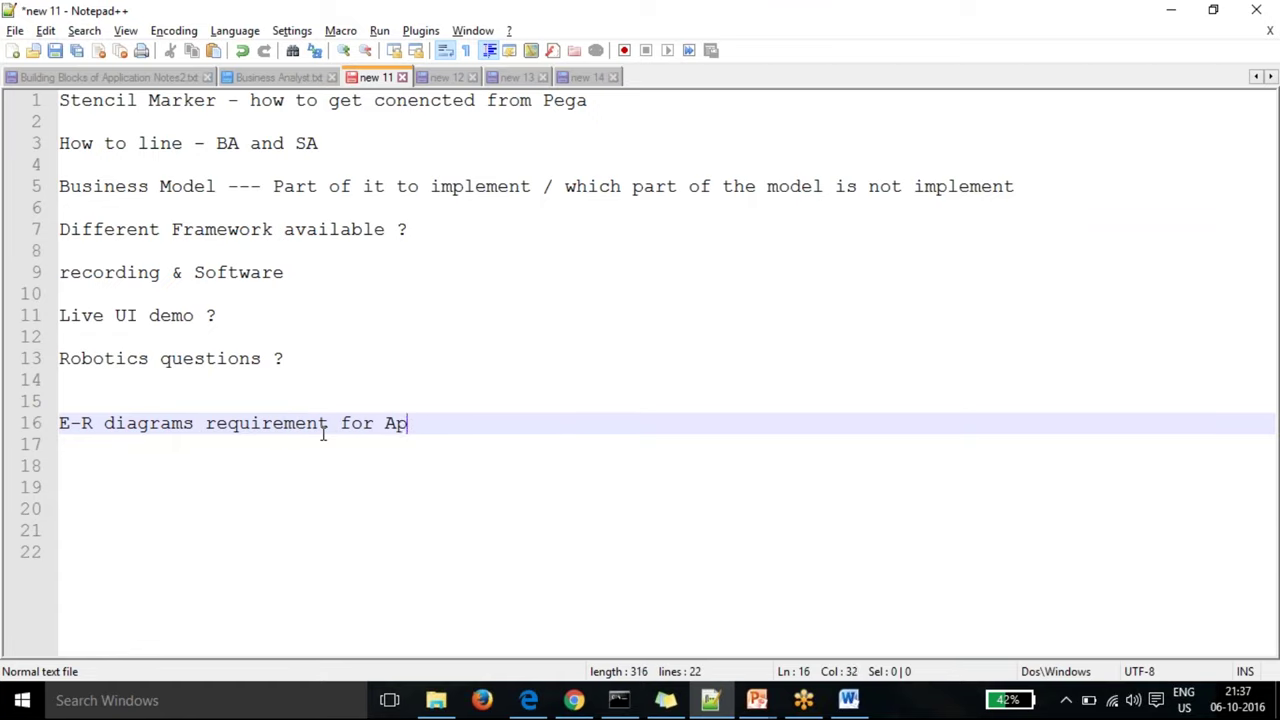
{"action": "type", "text": "ion "}
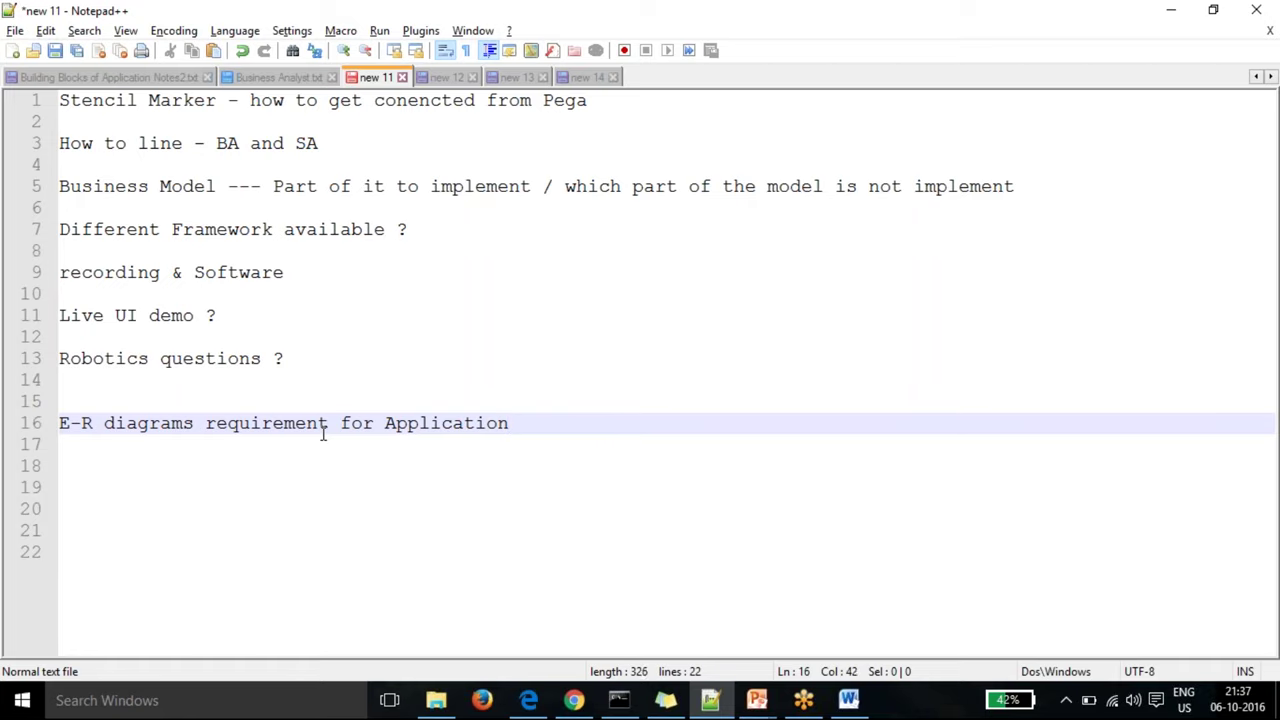
{"action": "type", "text": "?"}
{"action": "key", "text": "Return"}
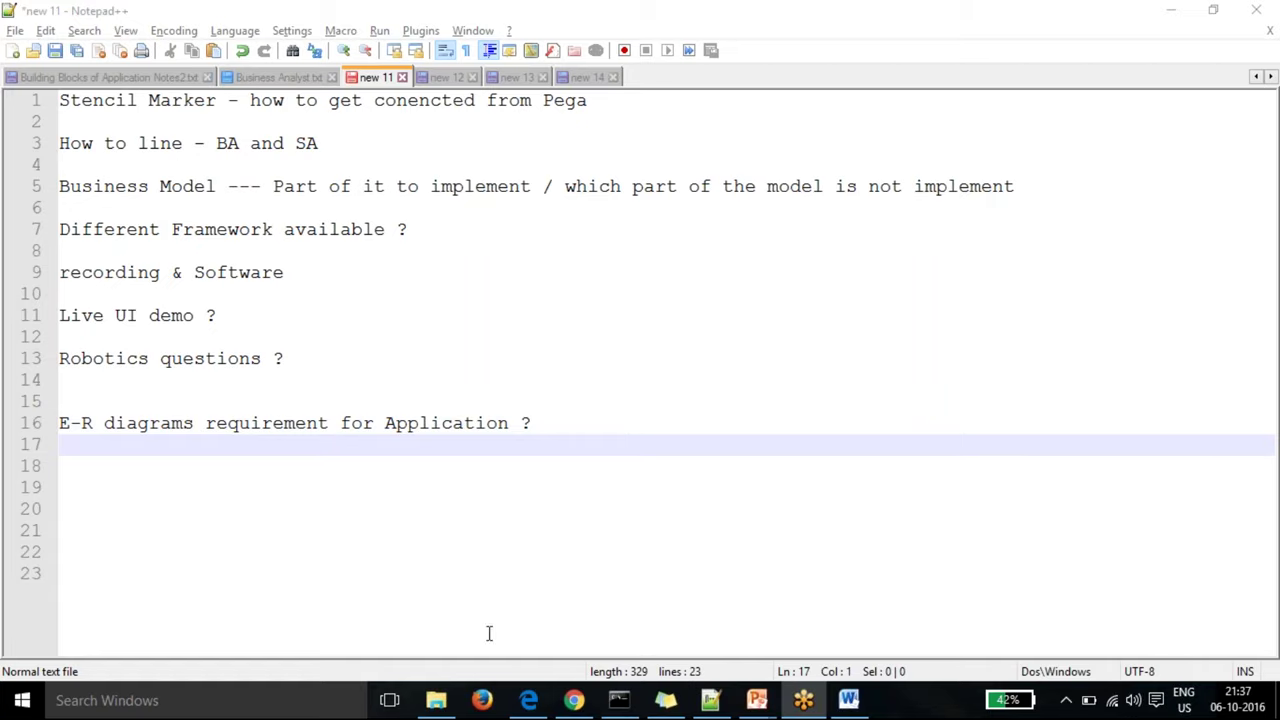
{"action": "left_click", "coordinate": [574, 700]}
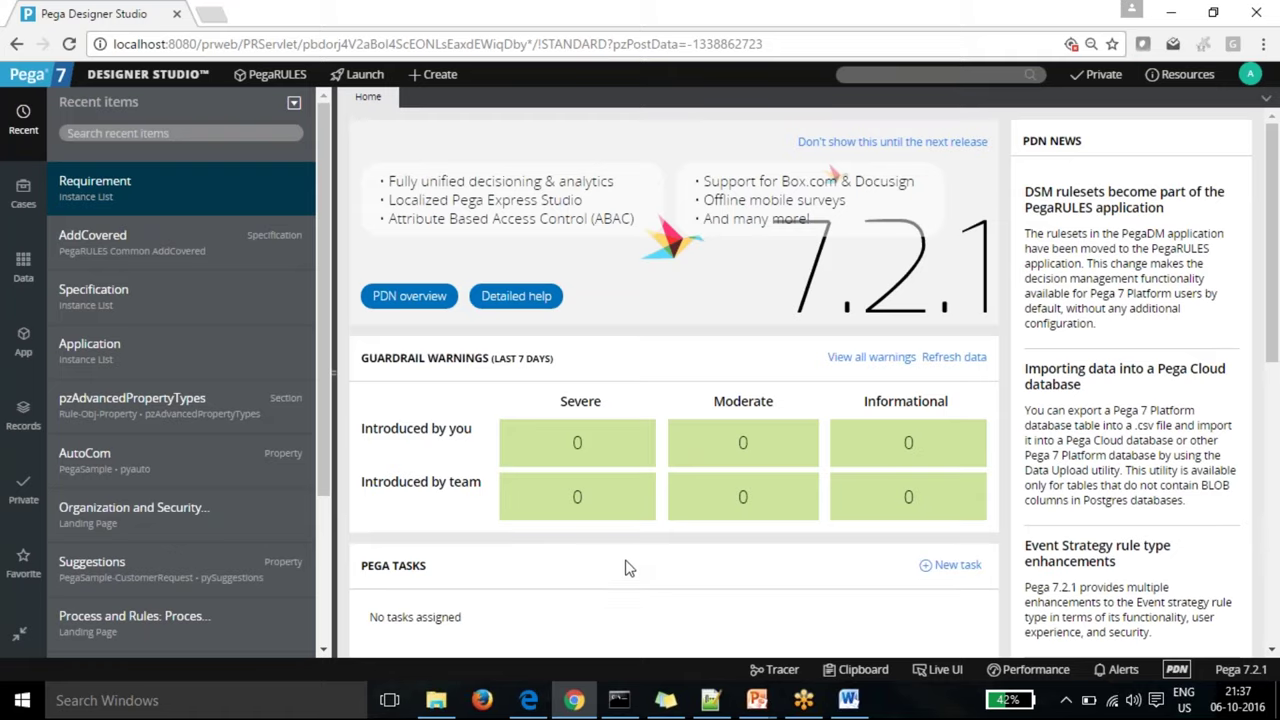
Step: Expand the DESIGNER STUDIO menu through Data Model to the Classes & Properties submenu
{"action": "left_click", "coordinate": [155, 78]}
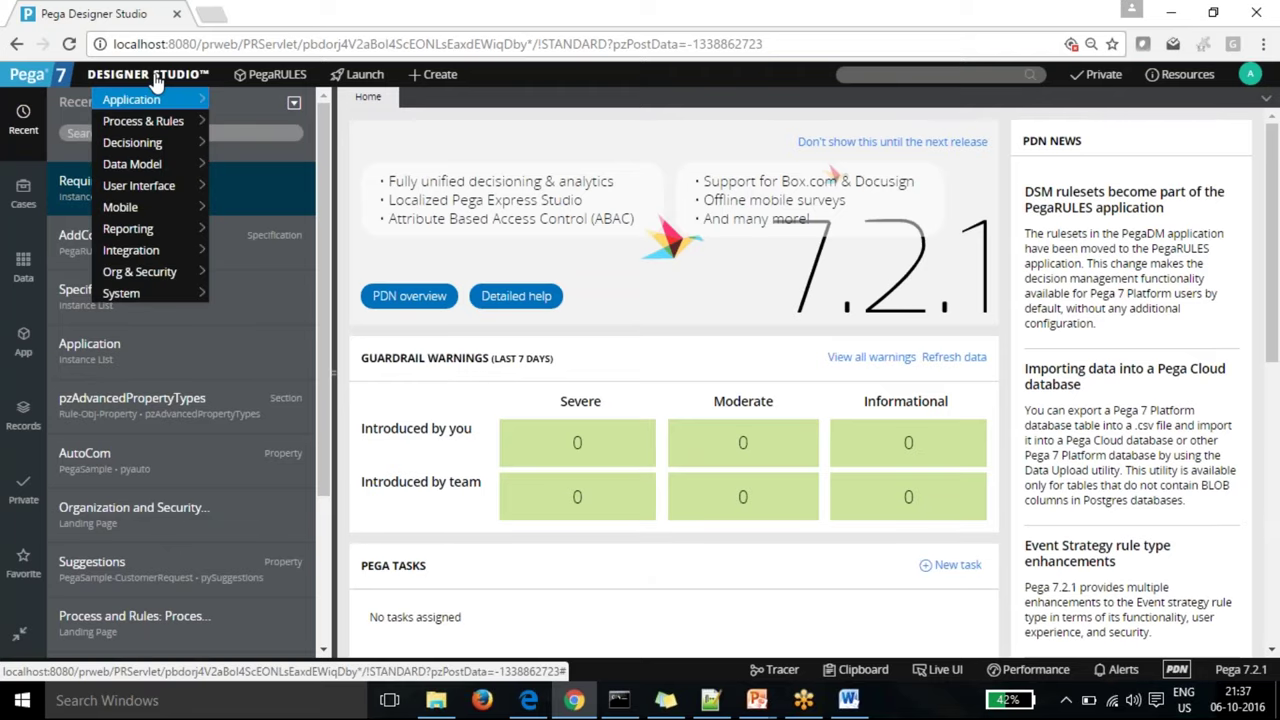
{"action": "mouse_move", "coordinate": [156, 104]}
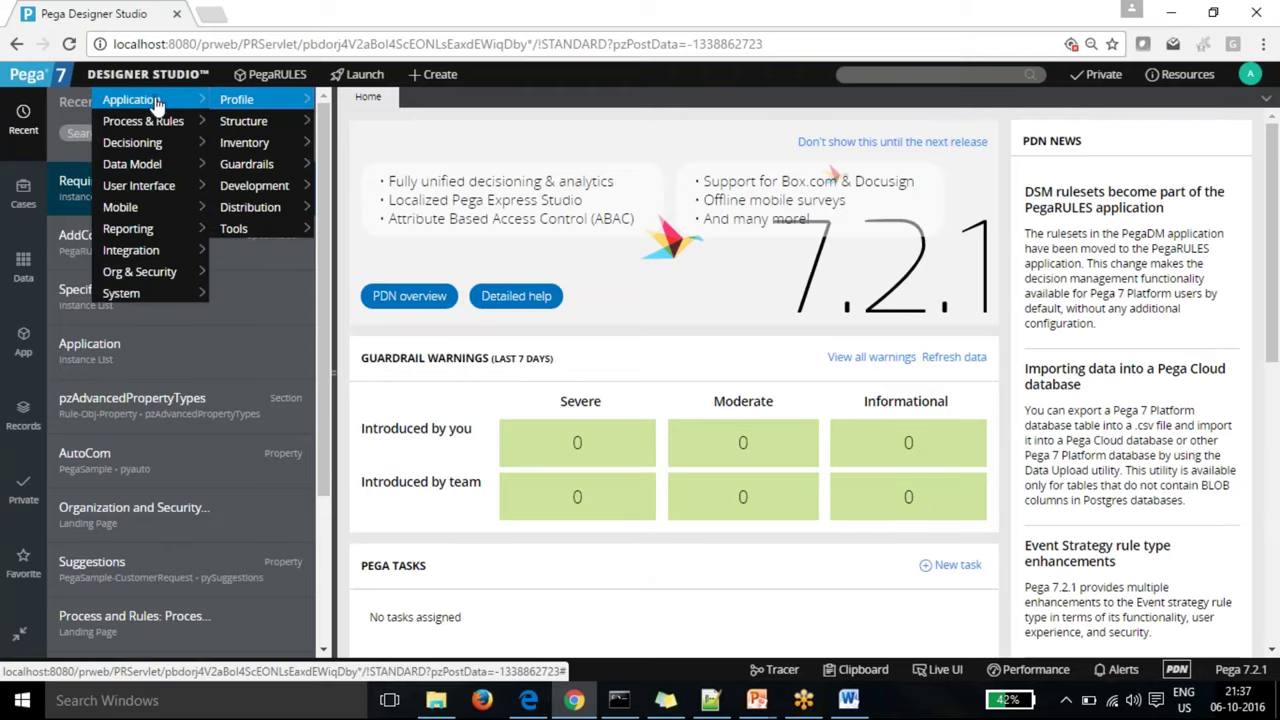
{"action": "mouse_move", "coordinate": [157, 168]}
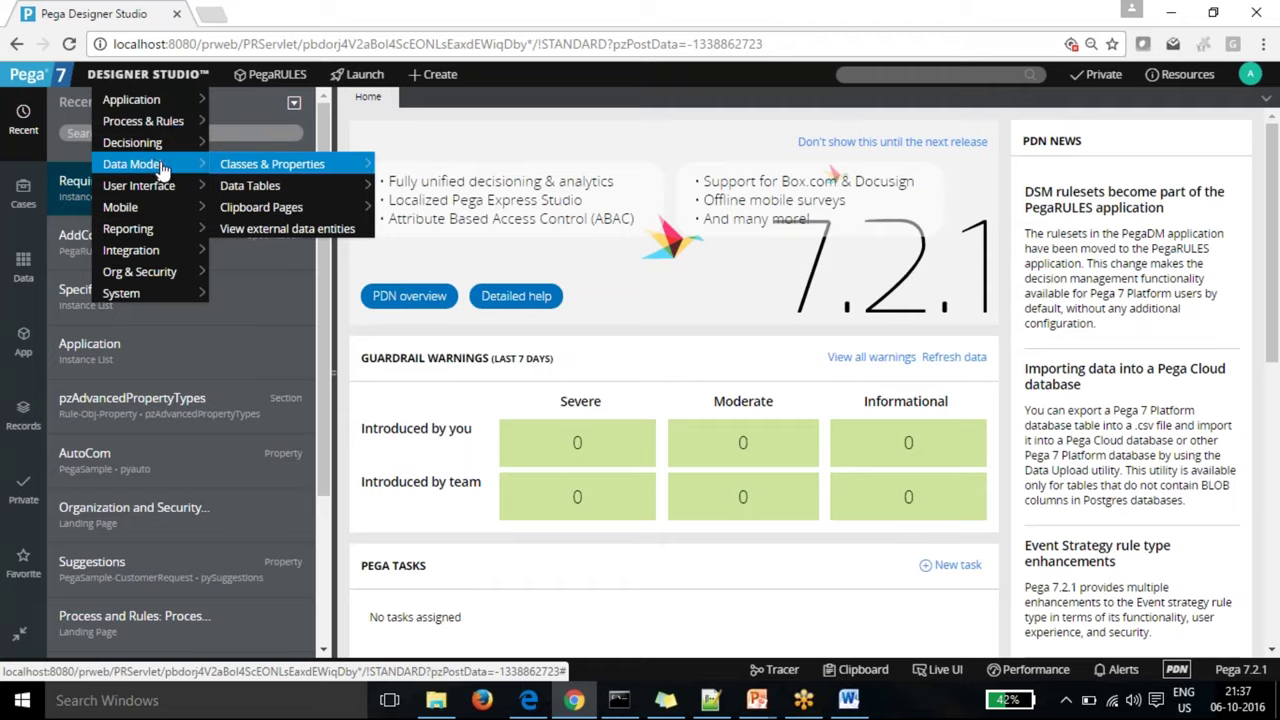
{"action": "mouse_move", "coordinate": [222, 168]}
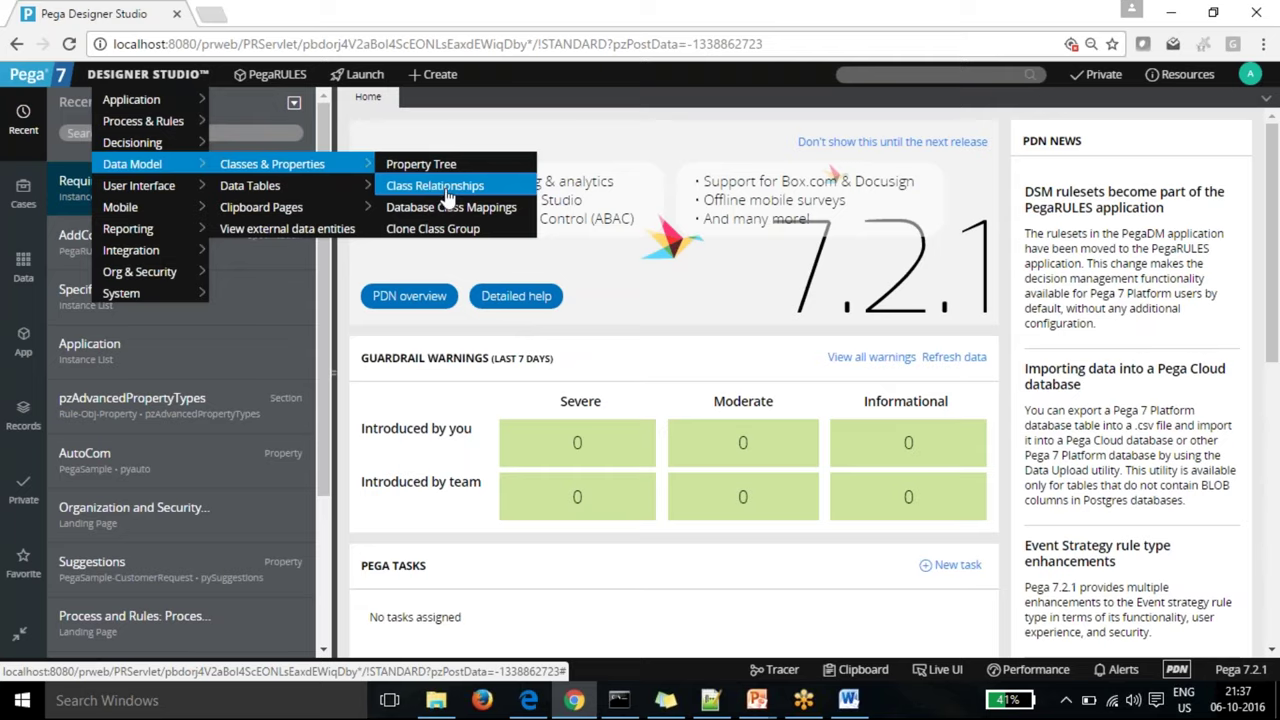
Step: Run Class Relationships for PegaSample, listing pyProductList with page class Data-SampleSRProduct
{"action": "left_click", "coordinate": [448, 190]}
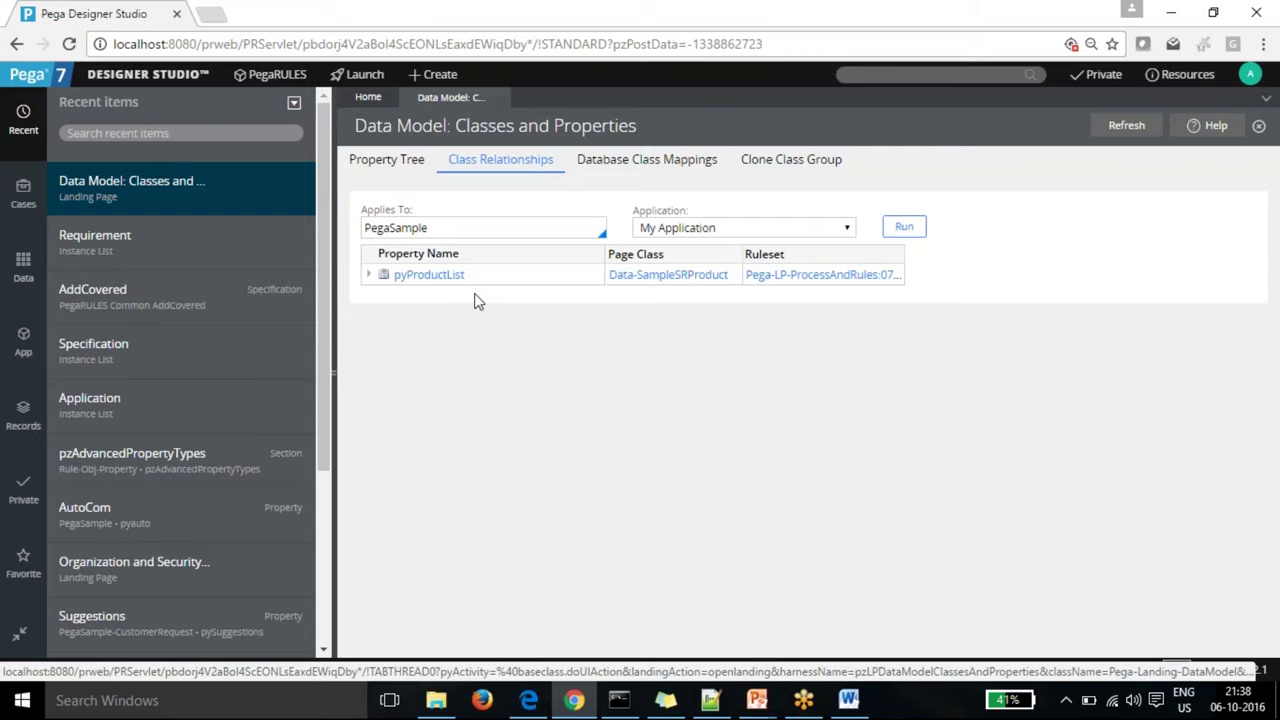
{"action": "left_click", "coordinate": [905, 228]}
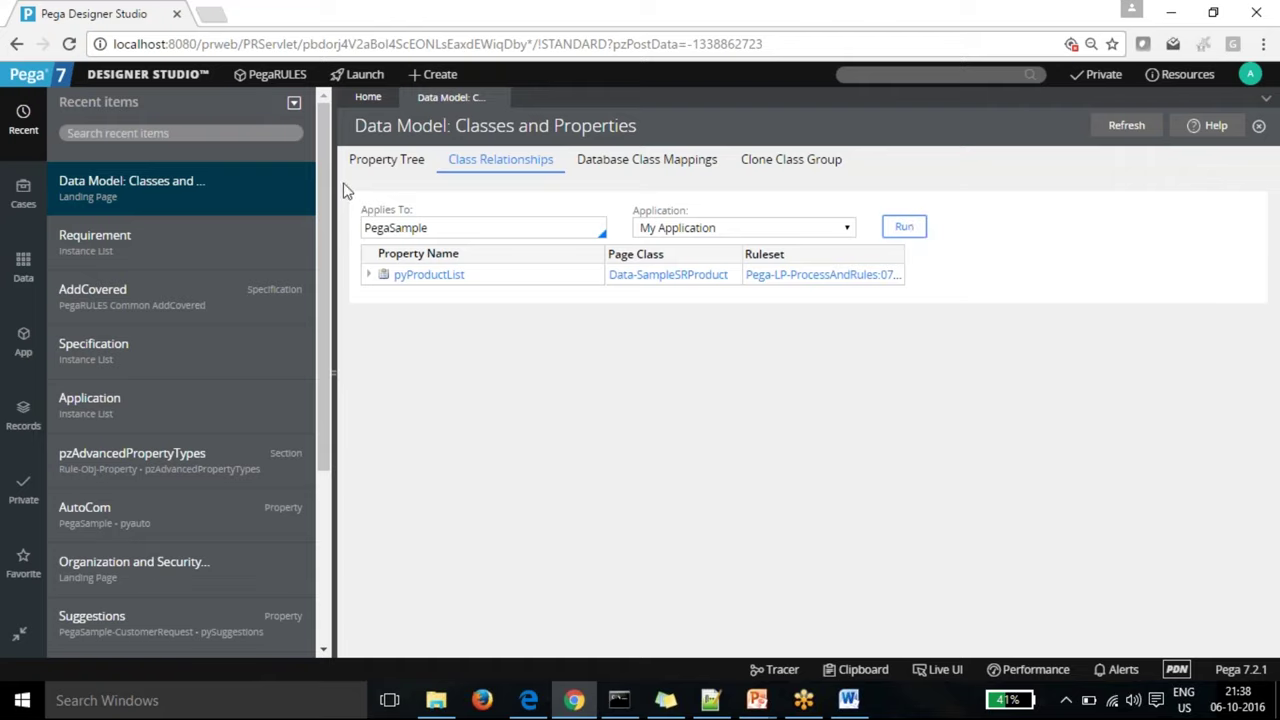
Step: Browse PegaSample's advanced property tree, then show the Data explorer and the operator menu
{"action": "left_click", "coordinate": [380, 167]}
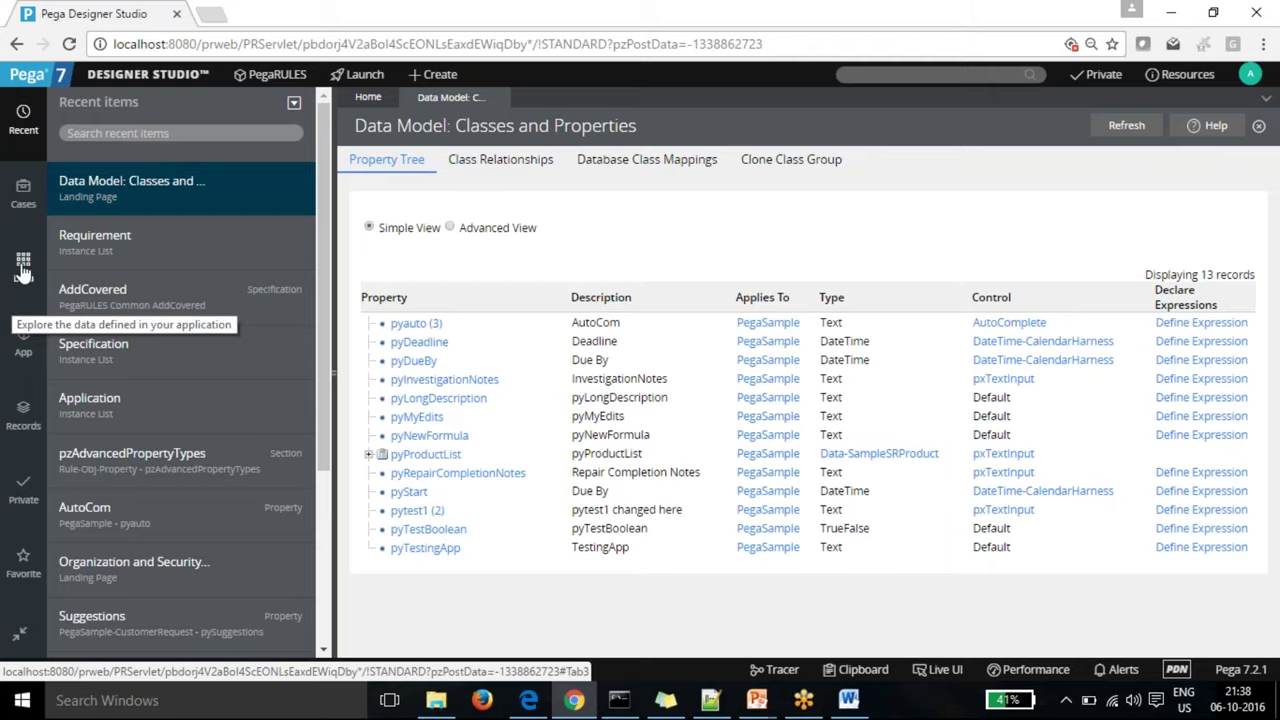
{"action": "left_click", "coordinate": [450, 228]}
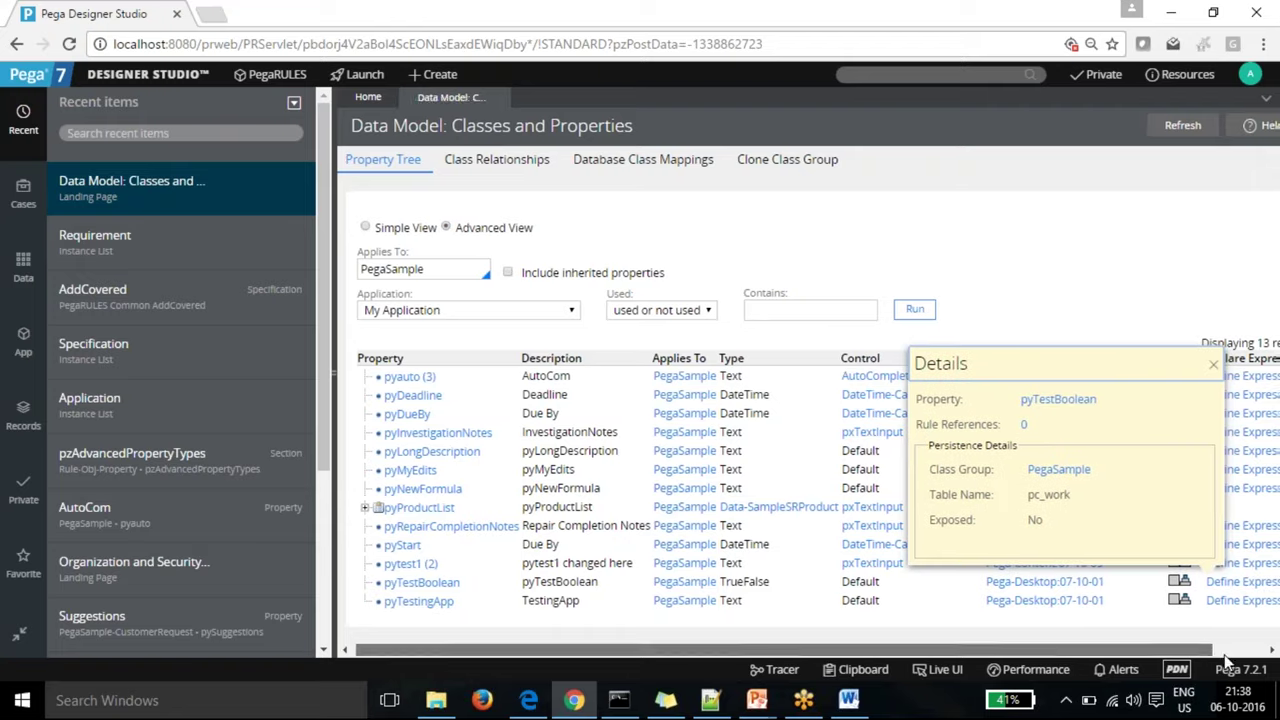
{"action": "left_click_drag", "start_coordinate": [1162, 652], "coordinate": [1218, 652]}
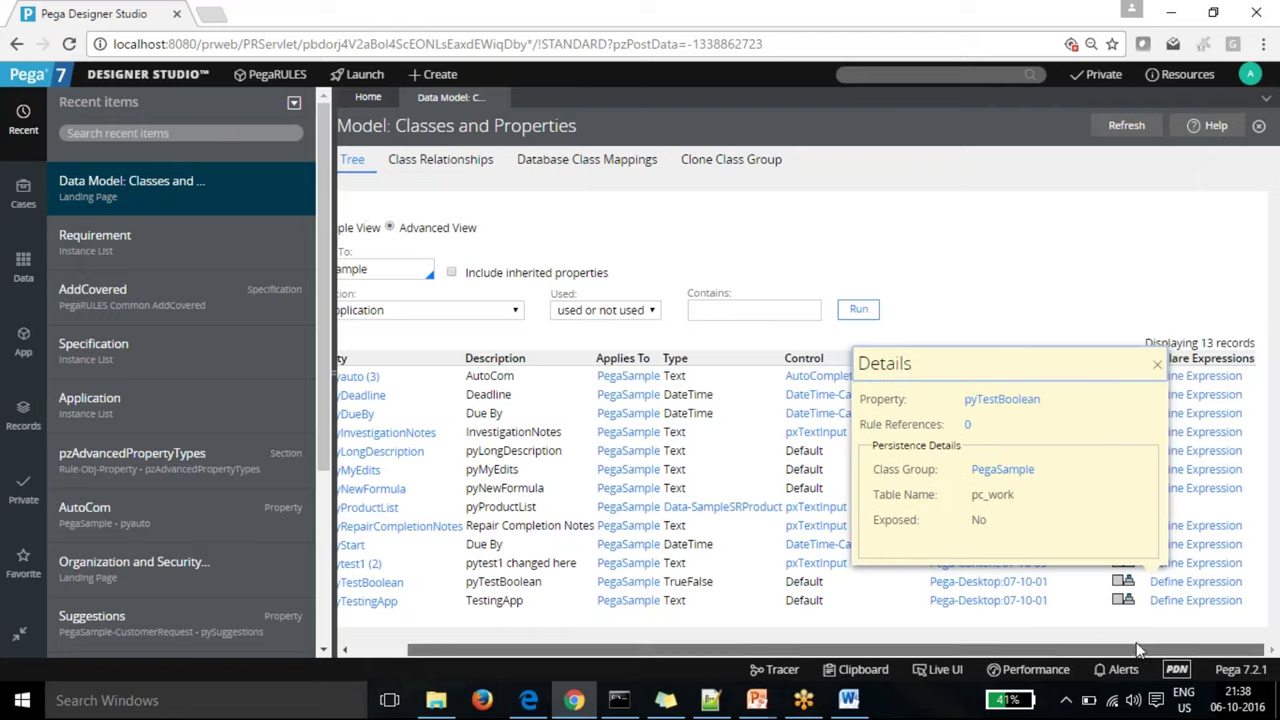
{"action": "left_click", "coordinate": [20, 270]}
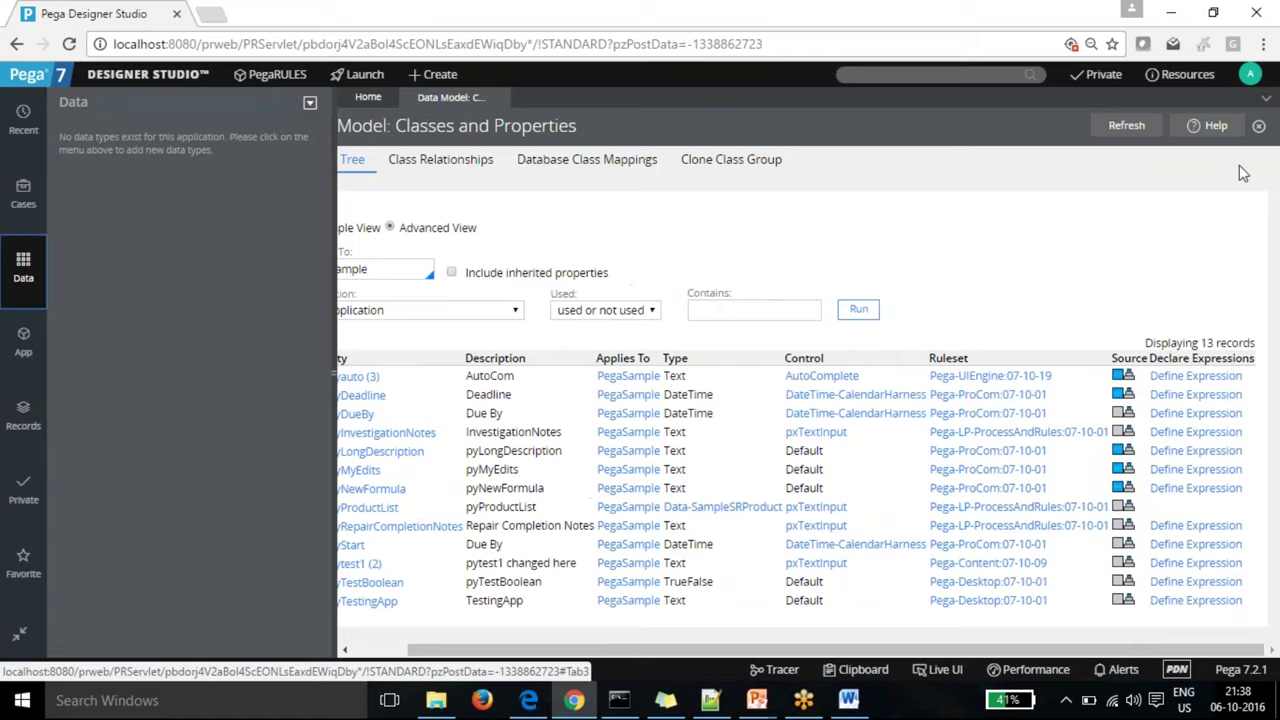
{"action": "left_click", "coordinate": [1250, 76]}
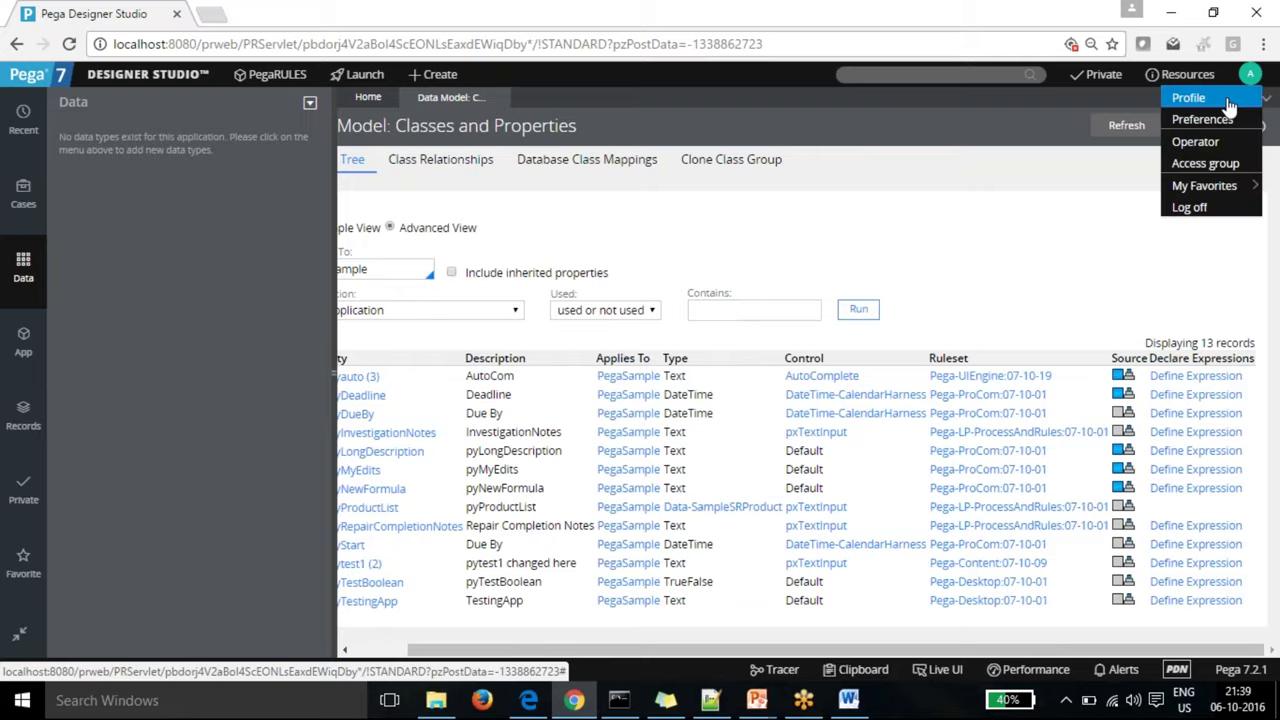
Step: Log off and sign in with another operator's username and password to reach the Student Home page
{"action": "left_click", "coordinate": [1192, 207]}
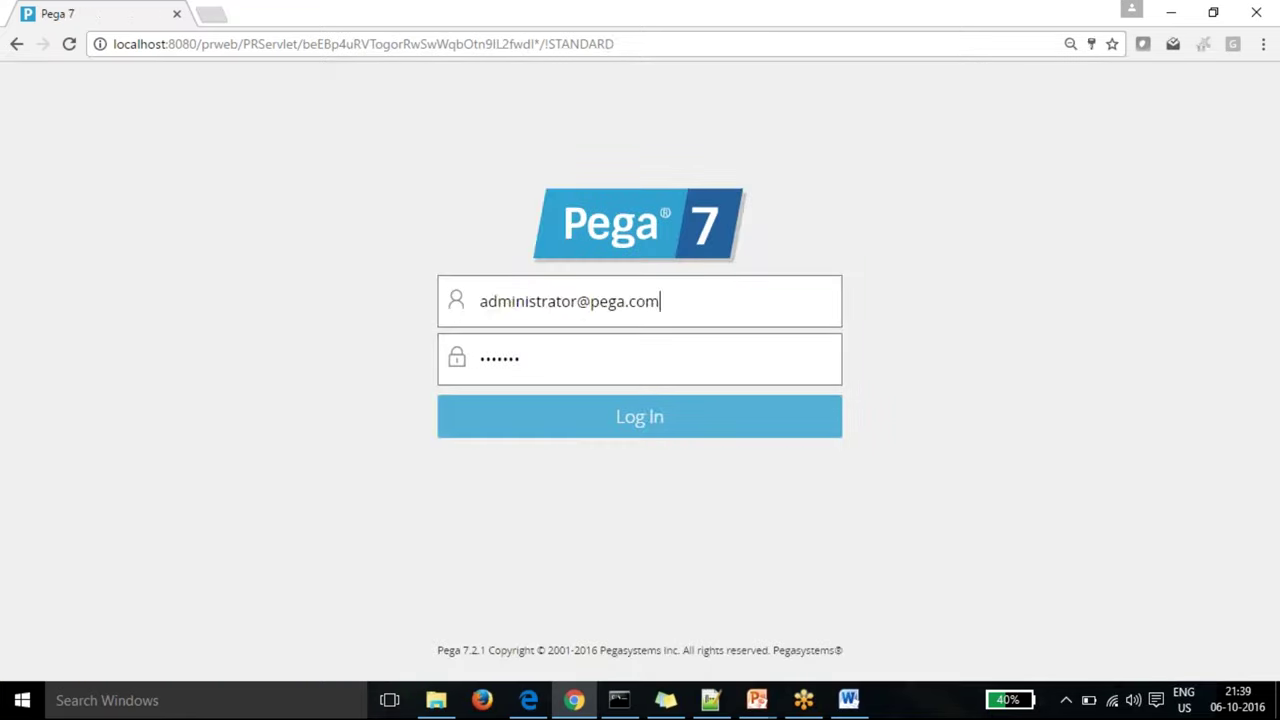
{"action": "left_click_drag", "start_coordinate": [660, 302], "coordinate": [417, 302]}
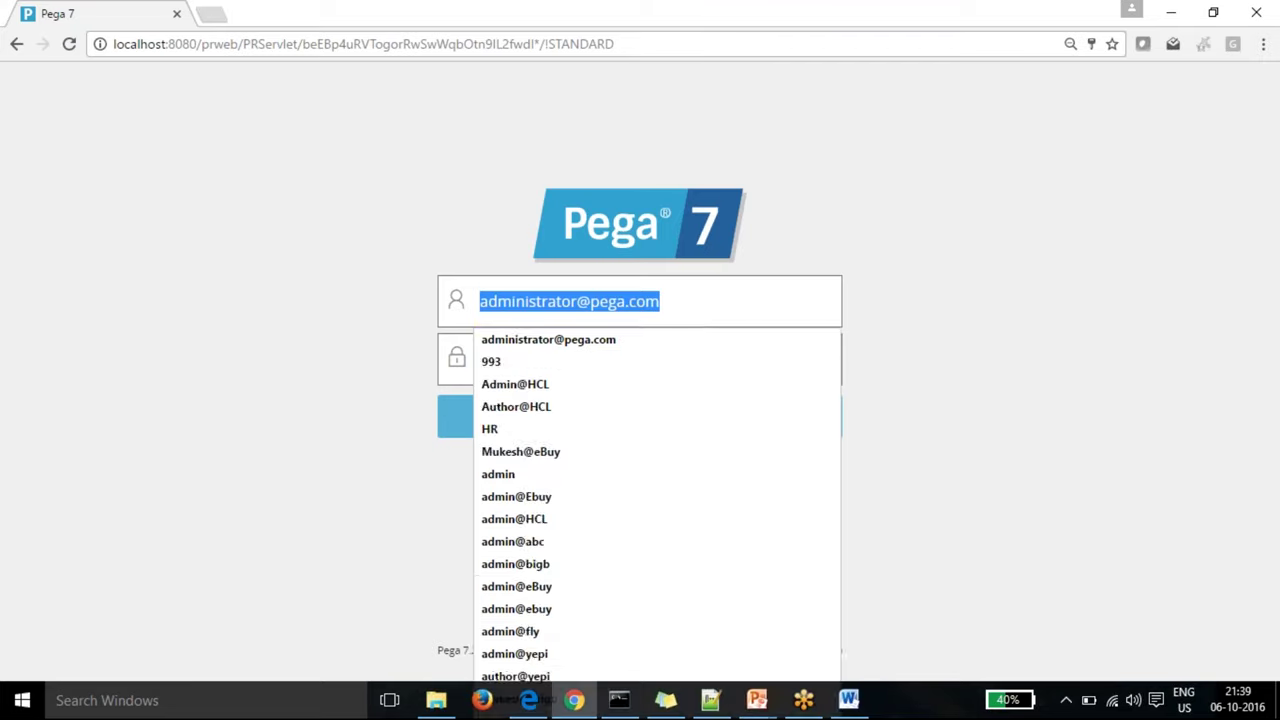
{"action": "type", "text": "admin"}
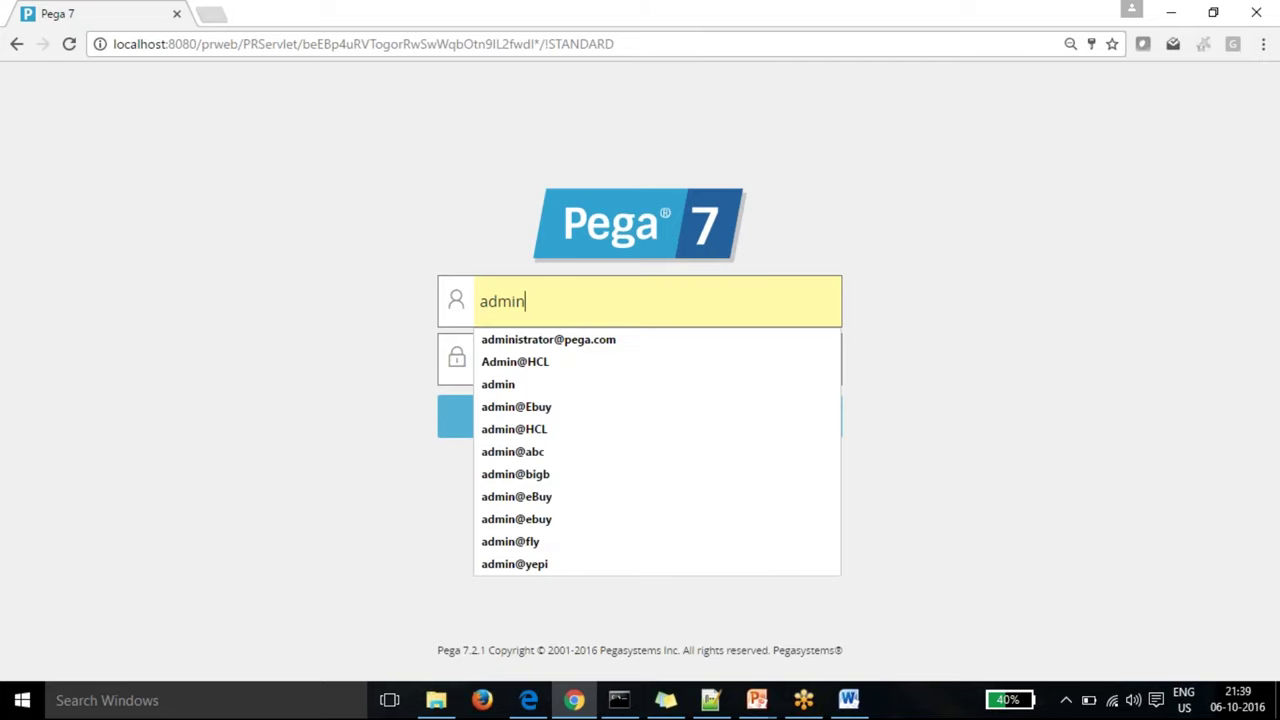
{"action": "type", "text": "@HCL"}
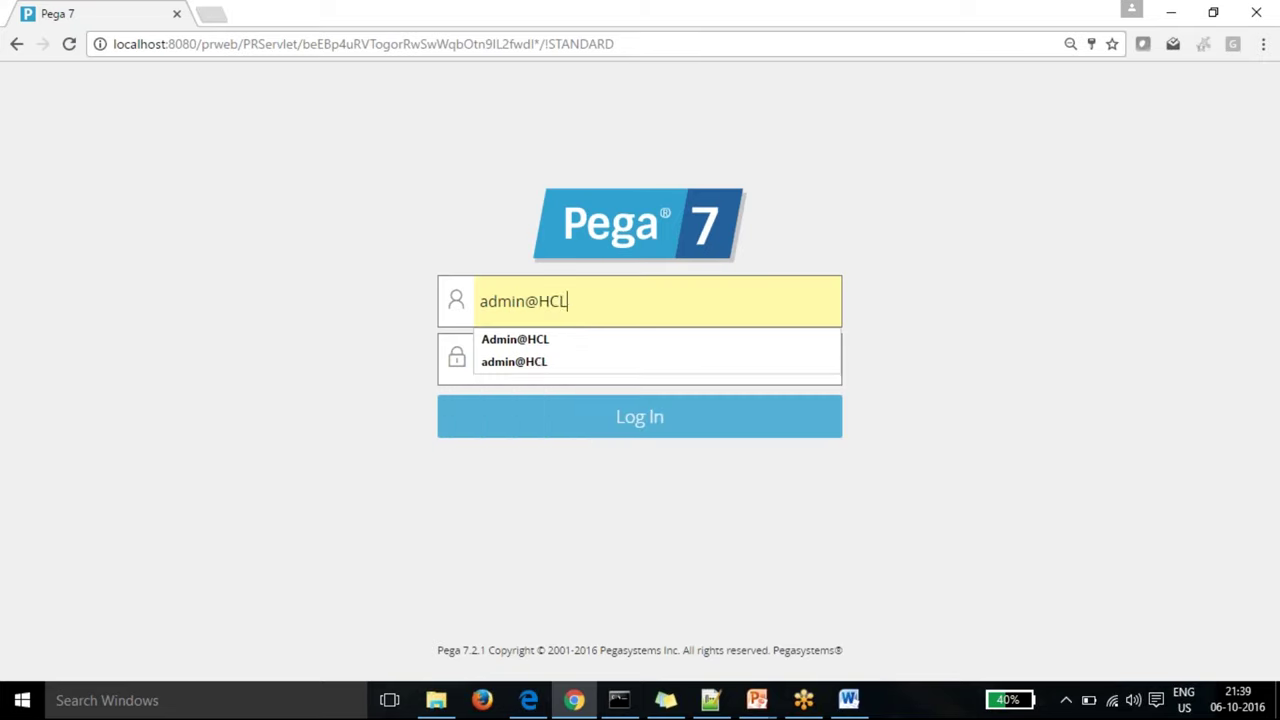
{"action": "key", "text": "Tab"}
{"action": "type", "text": "rules"}
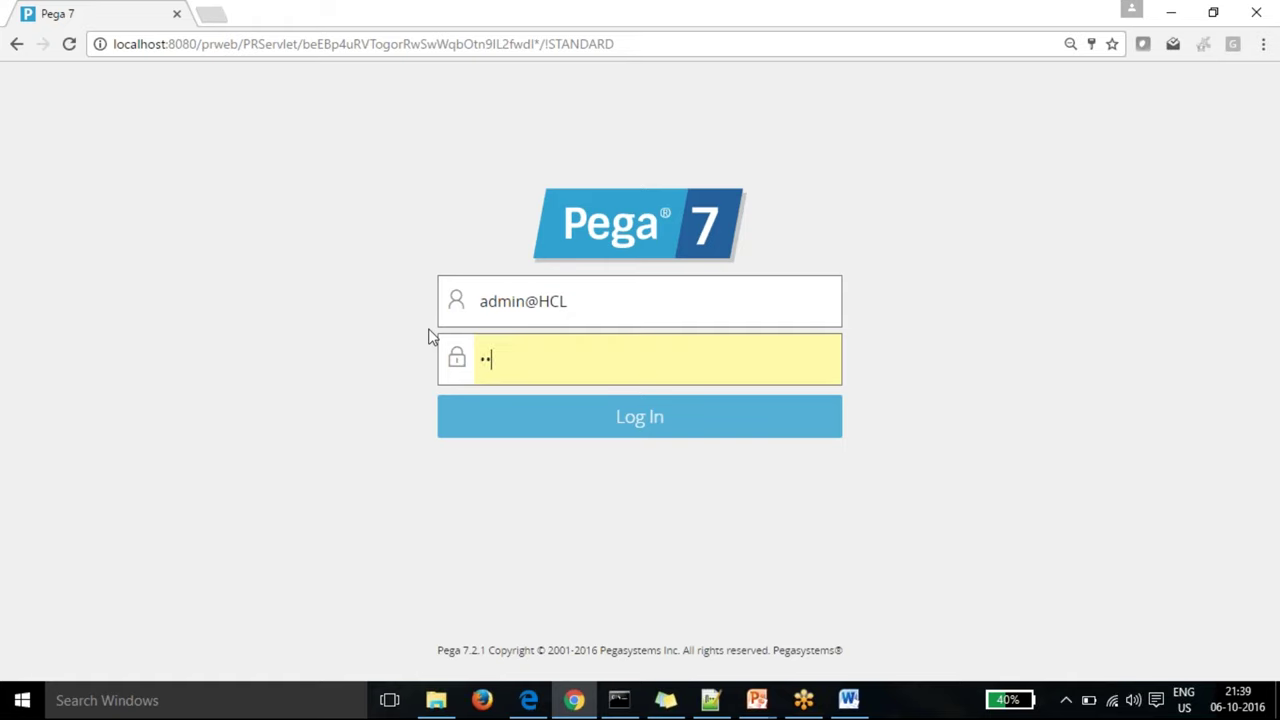
{"action": "left_click", "coordinate": [669, 423]}
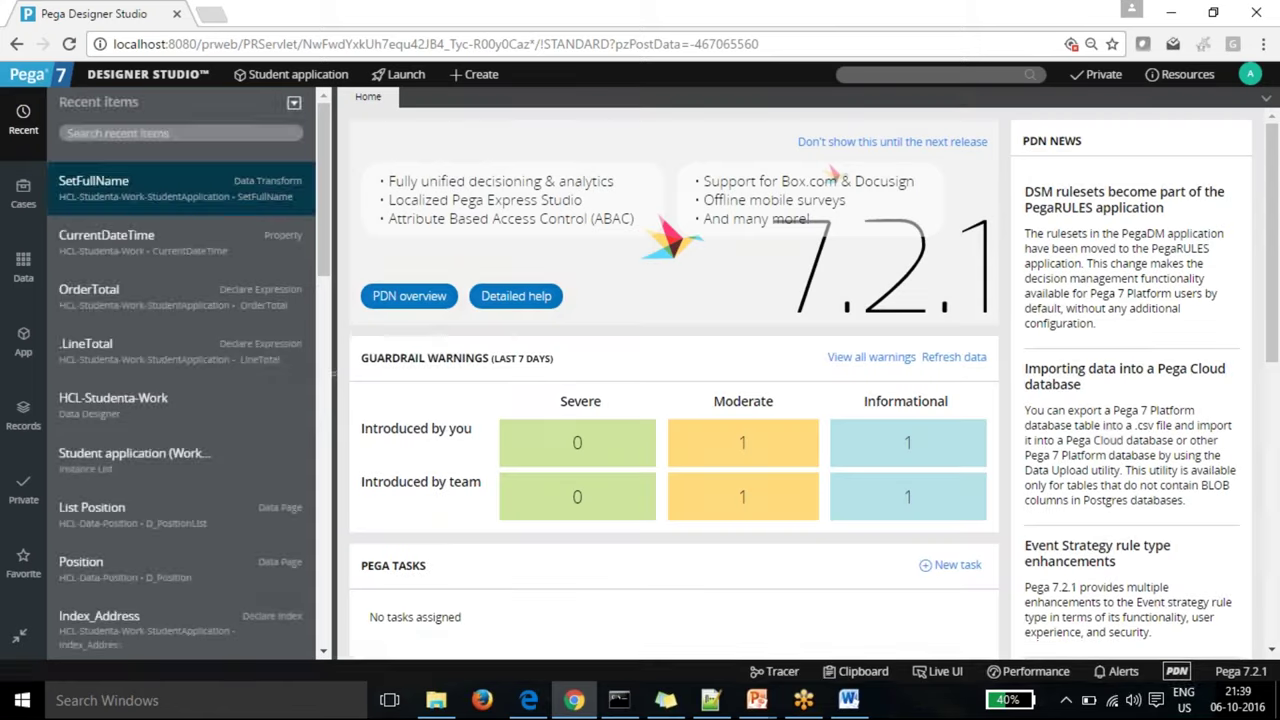
Step: Open the Position data type (HCL-Data-Position) from the Data explorer
{"action": "left_click", "coordinate": [28, 268]}
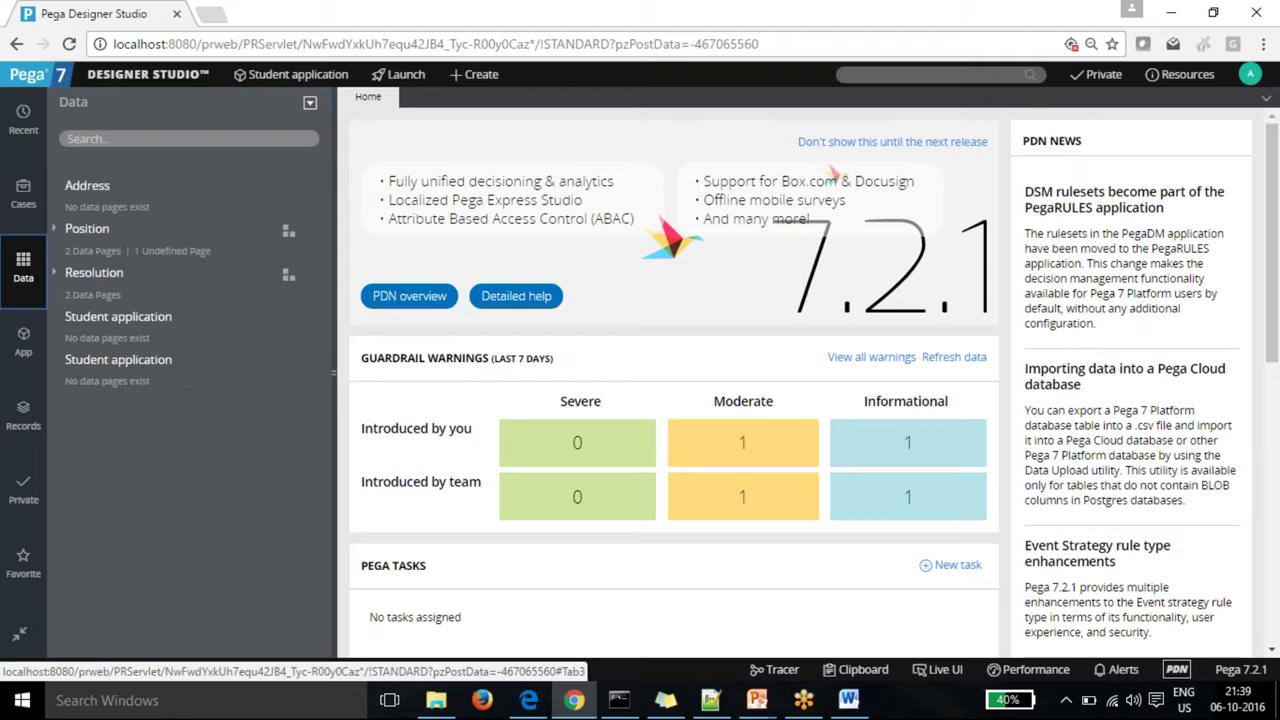
{"action": "left_click", "coordinate": [92, 238]}
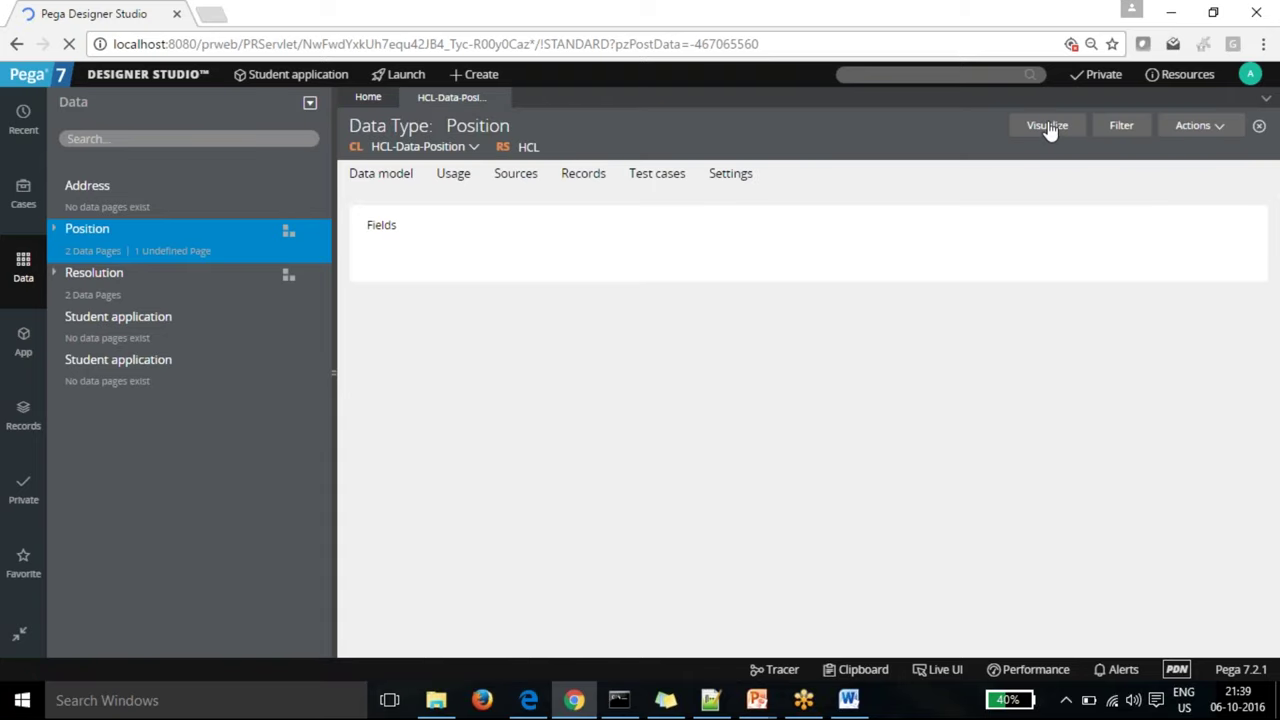
Step: Open the Data Visualizer for Position, showing its single Position node
{"action": "left_click", "coordinate": [1047, 126]}
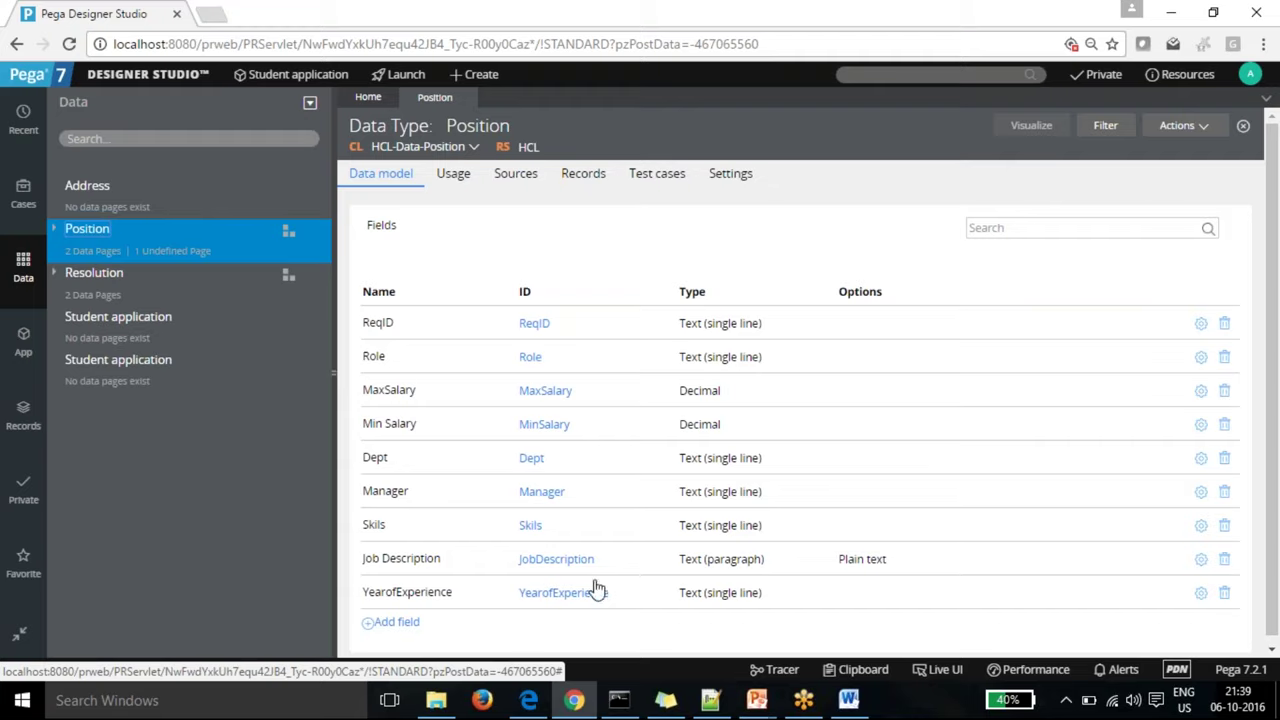
{"action": "left_click", "coordinate": [1034, 126]}
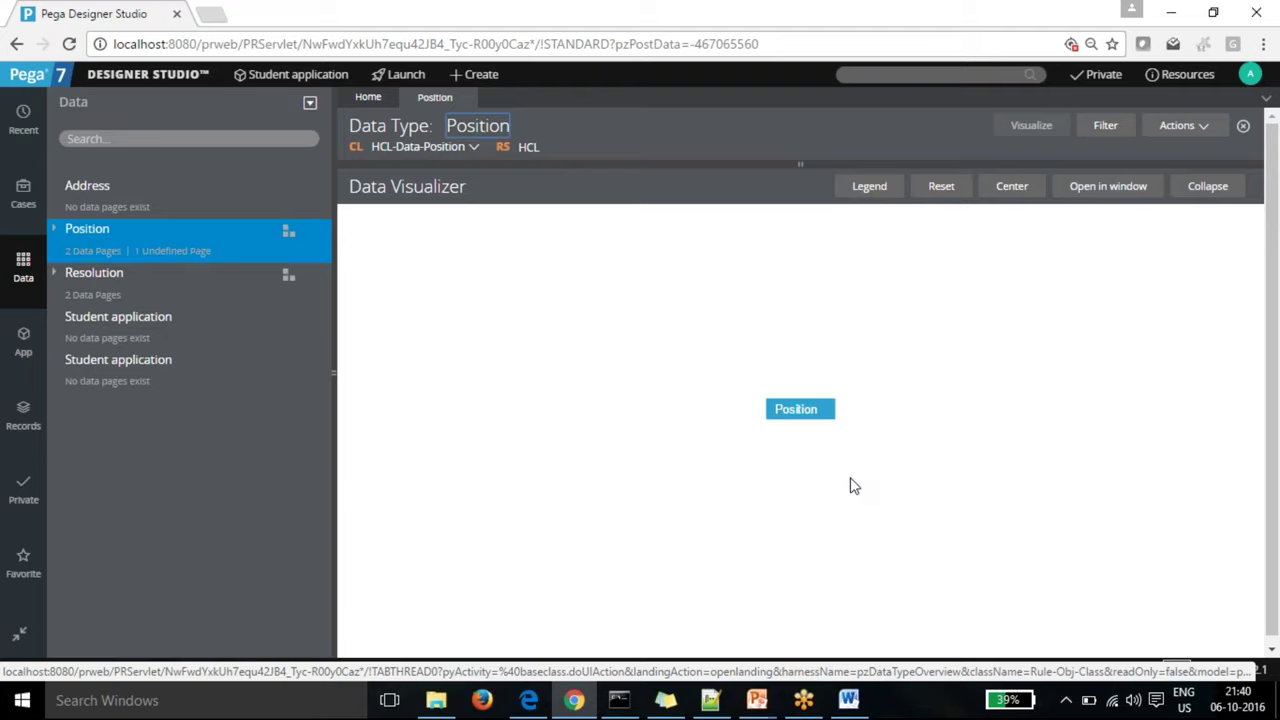
Step: Check the diagram legend for the Position node, then collapse back to Position's nine fields
{"action": "left_click", "coordinate": [803, 410]}
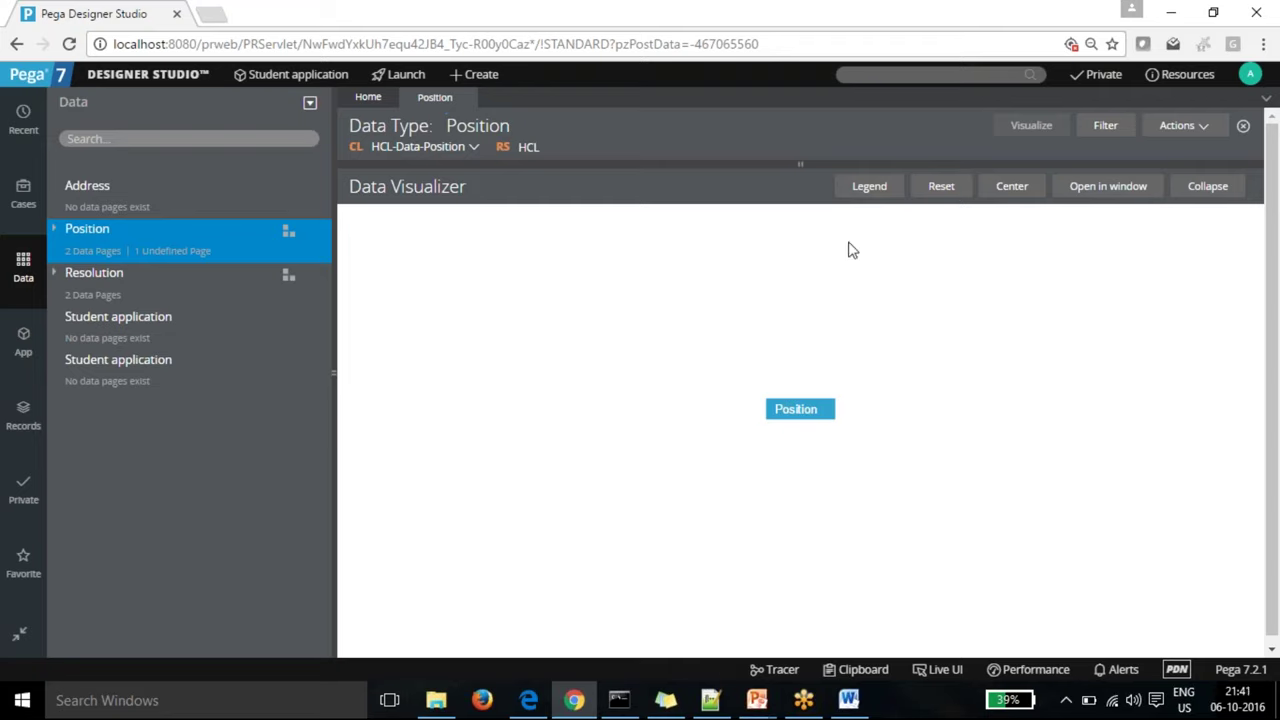
{"action": "left_click", "coordinate": [869, 190]}
{"action": "left_click", "coordinate": [869, 188]}
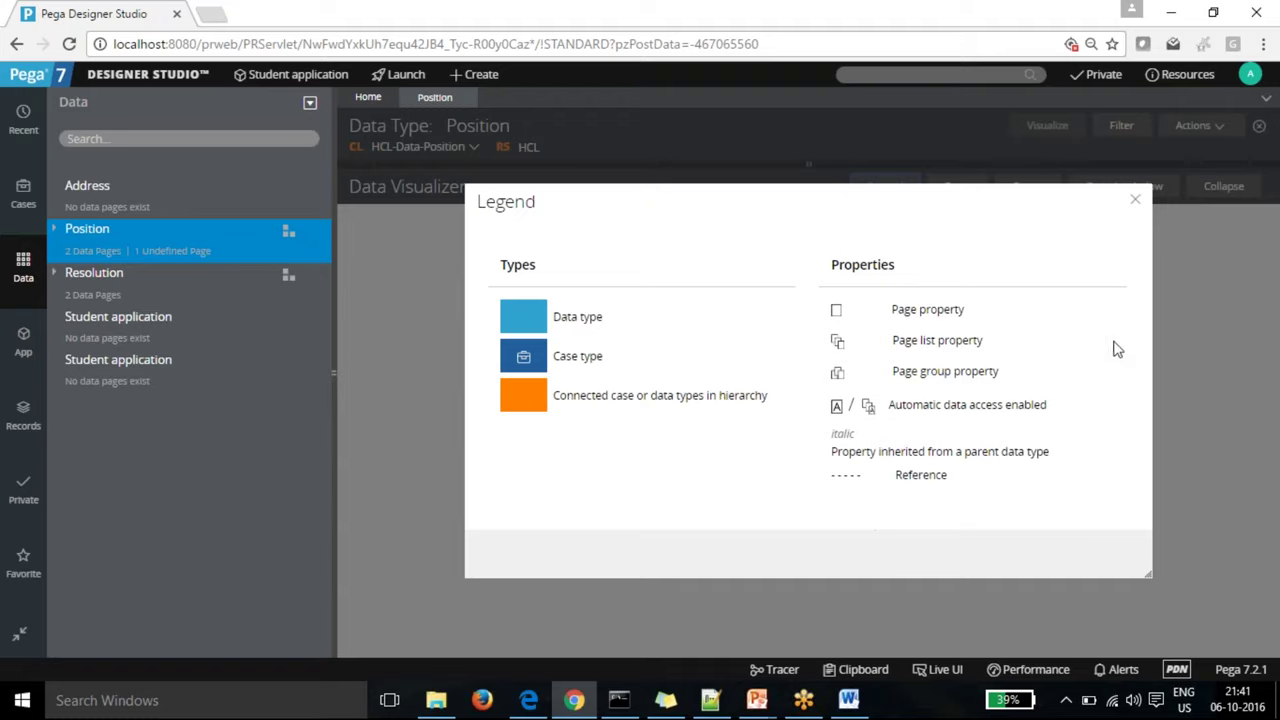
{"action": "left_click", "coordinate": [1134, 207]}
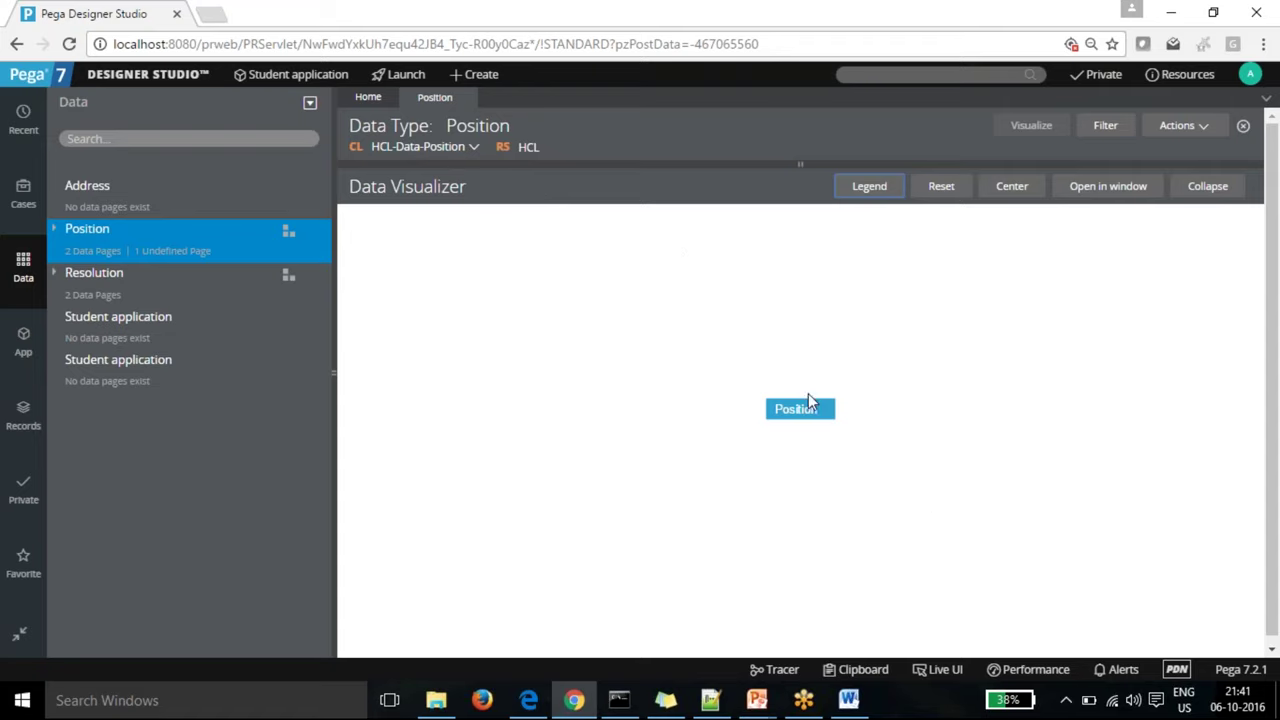
{"action": "left_click", "coordinate": [796, 409]}
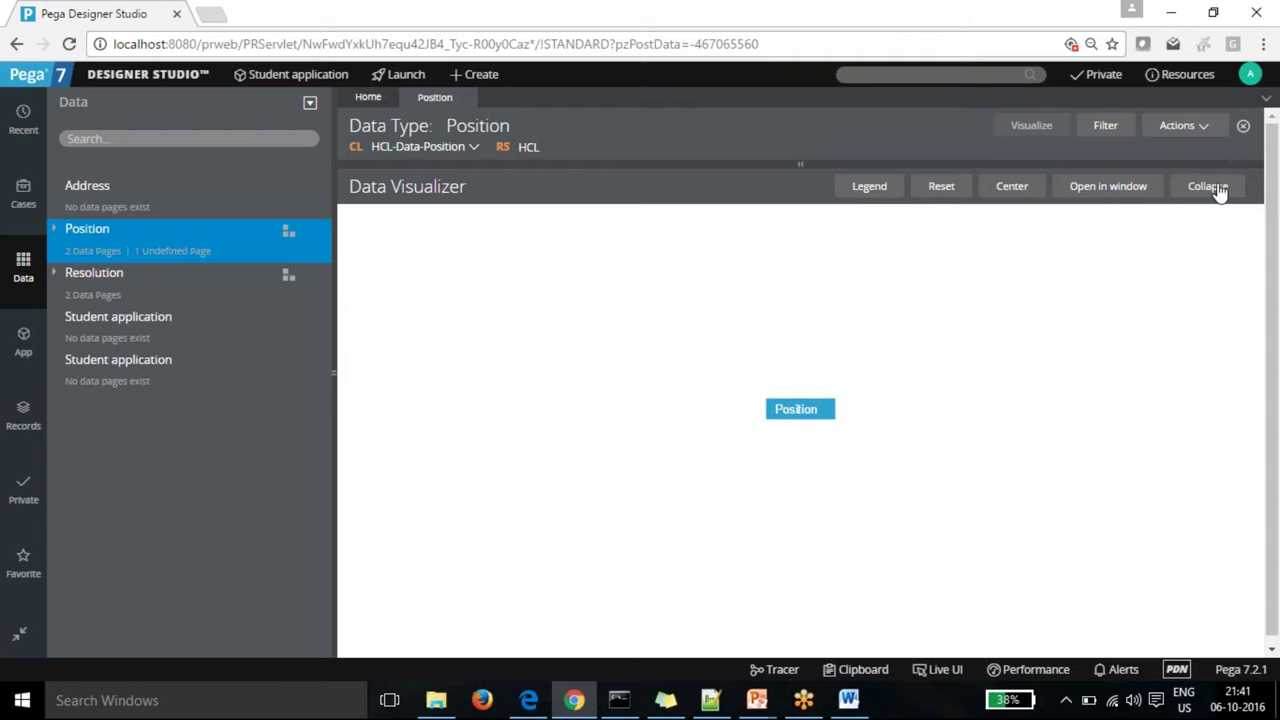
{"action": "left_click", "coordinate": [1208, 187]}
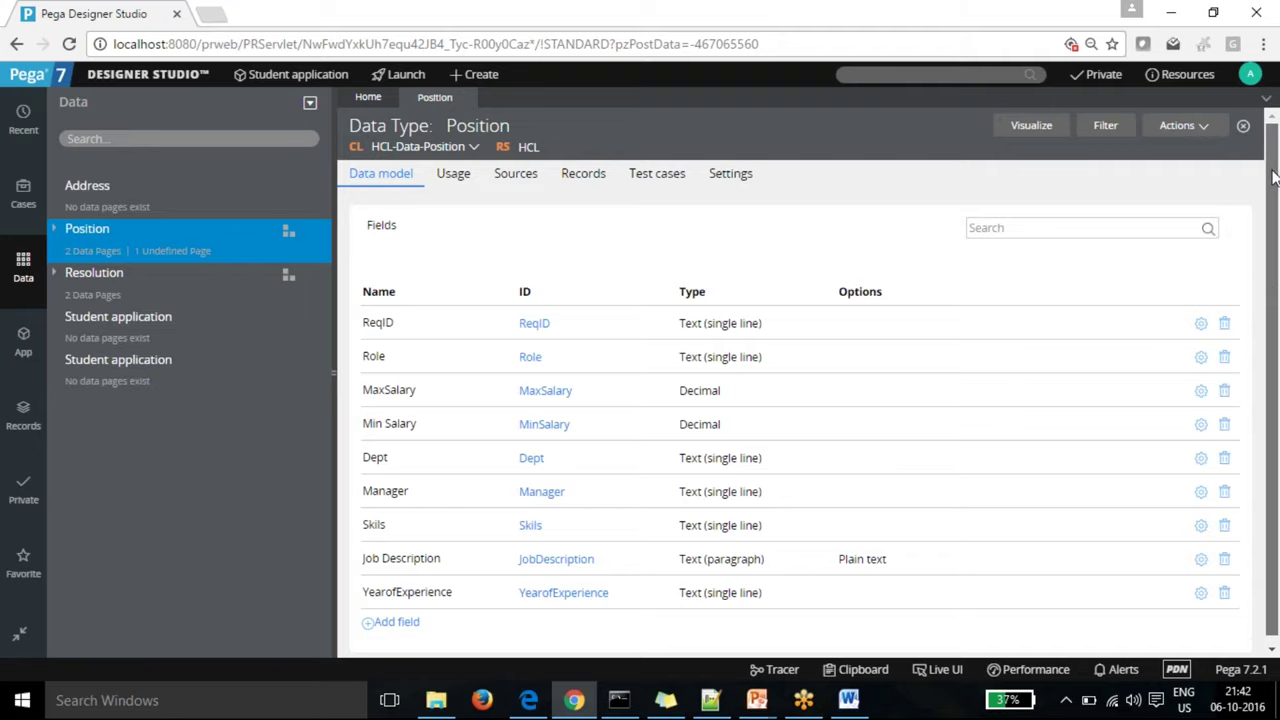
Step: Log off the current operator and select the prefilled username on the Pega 7 sign-in page
{"action": "scroll", "coordinate": [1277, 262], "scroll_direction": "down", "scroll_amount": 1}
{"action": "scroll", "coordinate": [1277, 220], "scroll_direction": "up", "scroll_amount": 1}
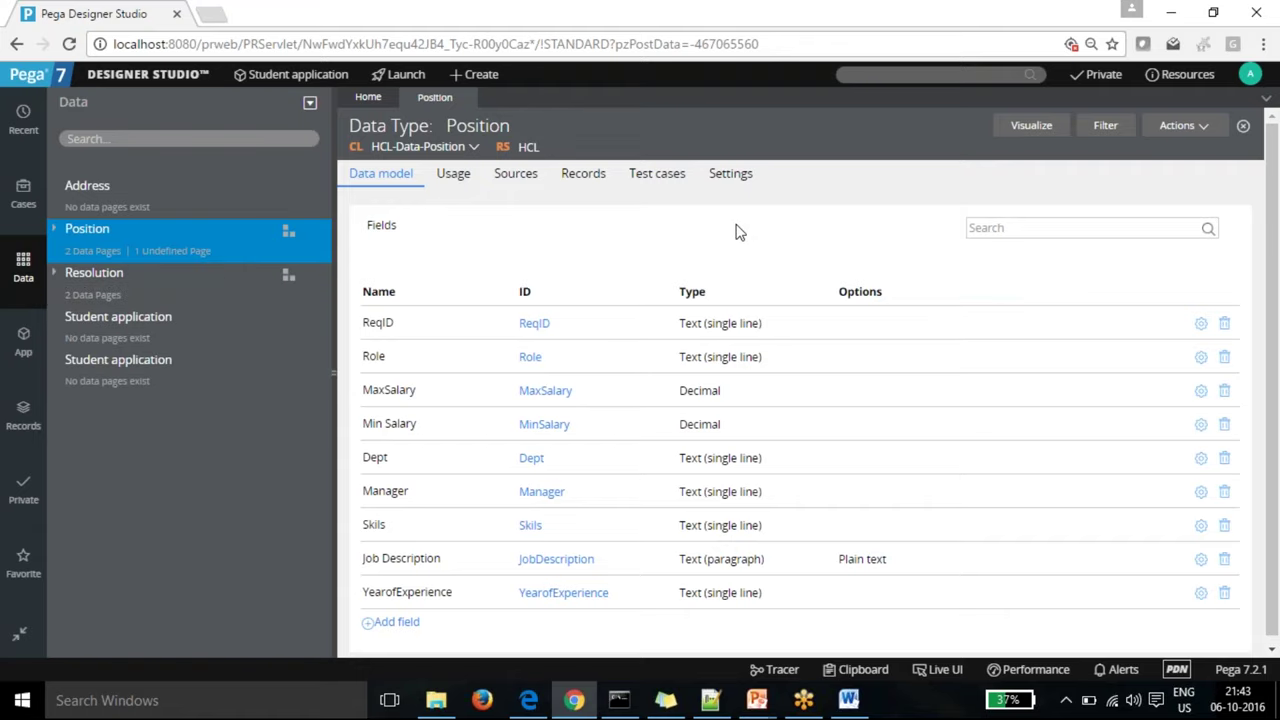
{"action": "left_click", "coordinate": [1250, 74]}
{"action": "left_click", "coordinate": [1207, 206]}
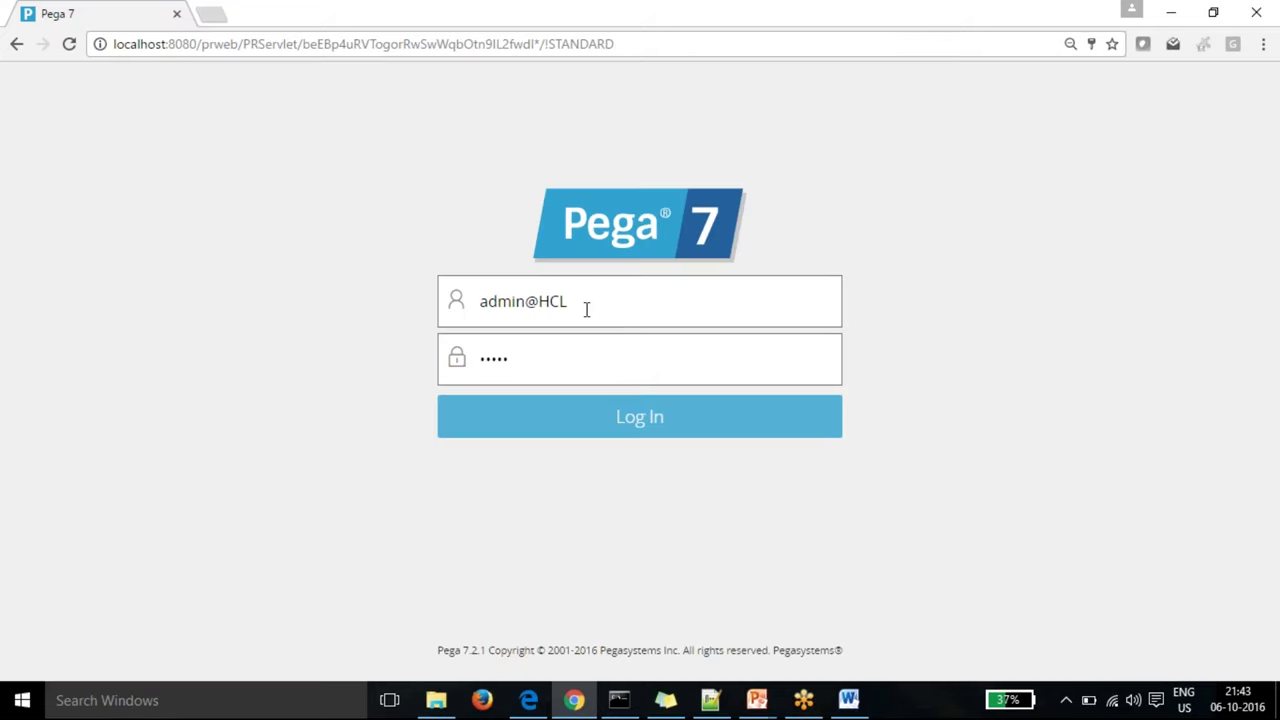
{"action": "left_click_drag", "start_coordinate": [586, 306], "coordinate": [483, 297]}
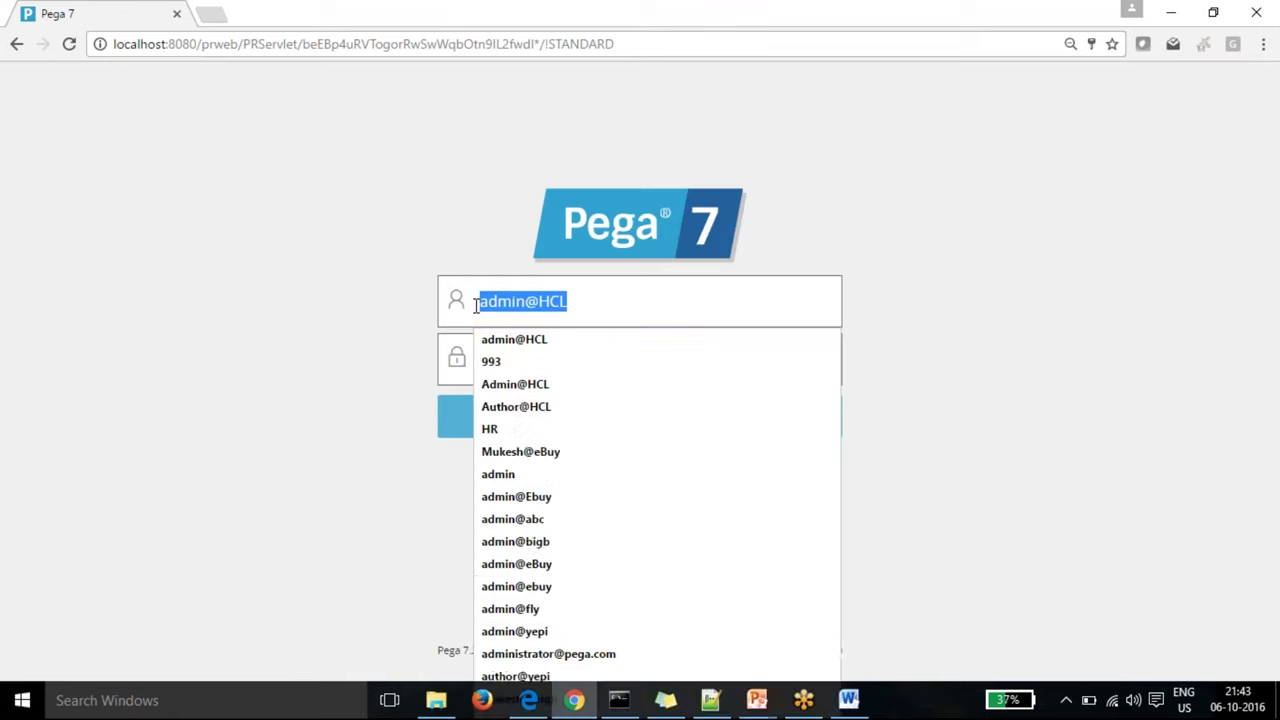
Step: Log in to Designer Studio with the administrator account's saved username and password
{"action": "type", "text": "ad"}
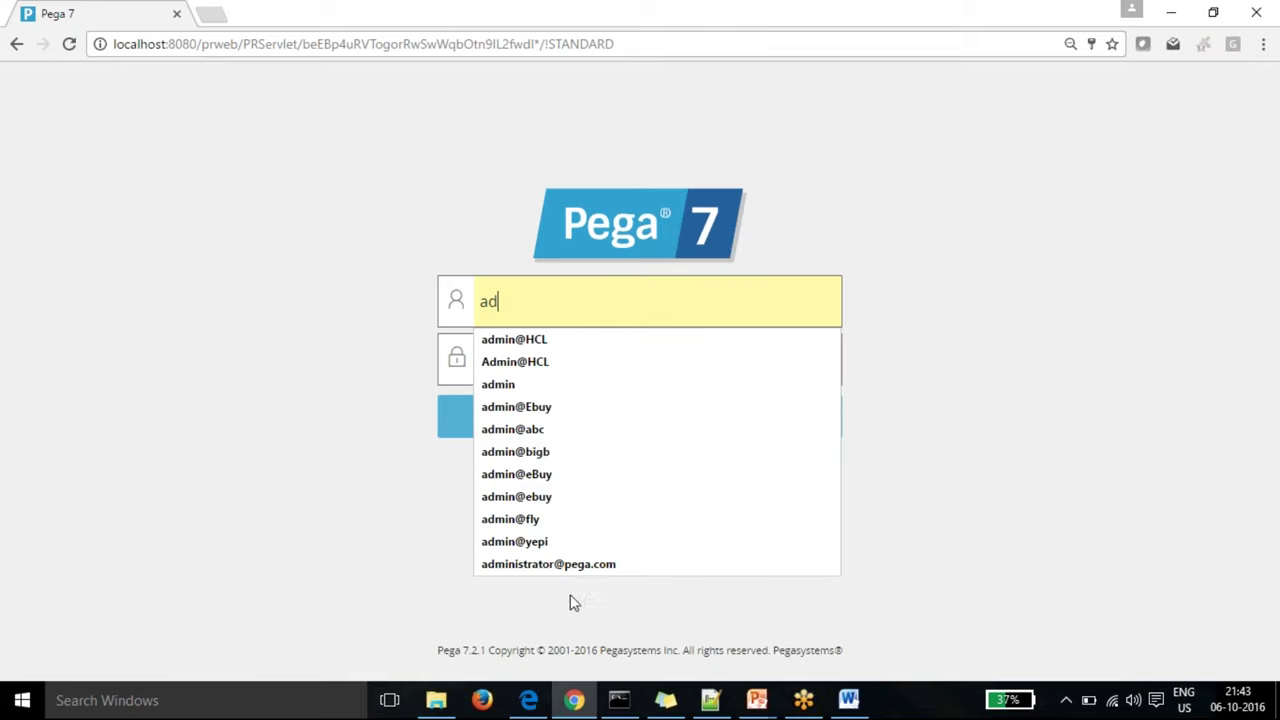
{"action": "left_click", "coordinate": [582, 566]}
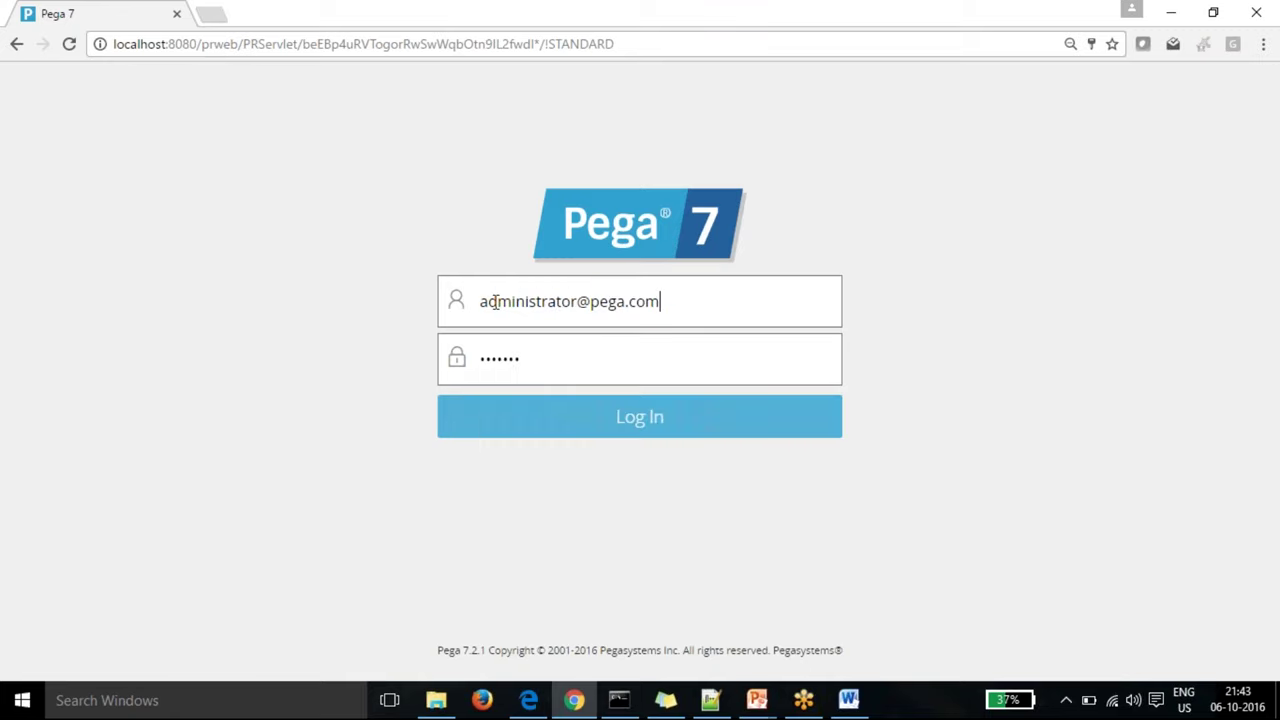
{"action": "left_click_drag", "start_coordinate": [482, 302], "coordinate": [680, 306]}
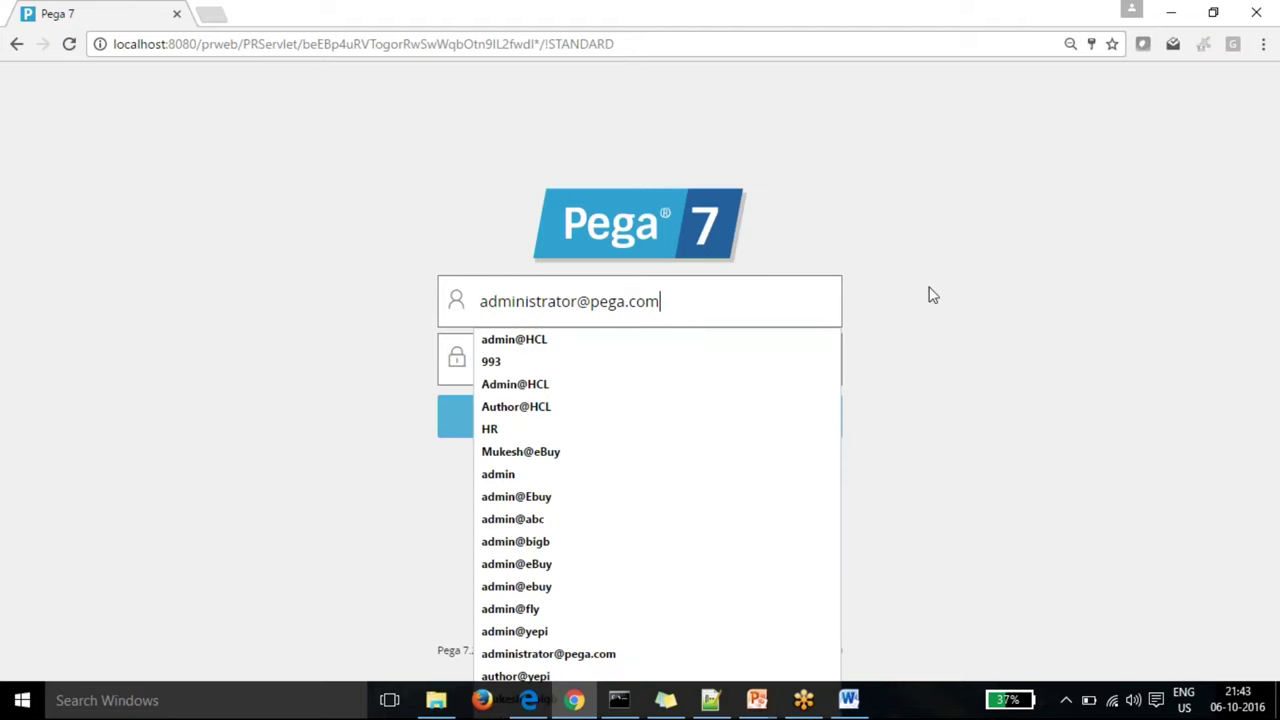
{"action": "left_click", "coordinate": [932, 295]}
{"action": "left_click", "coordinate": [600, 360]}
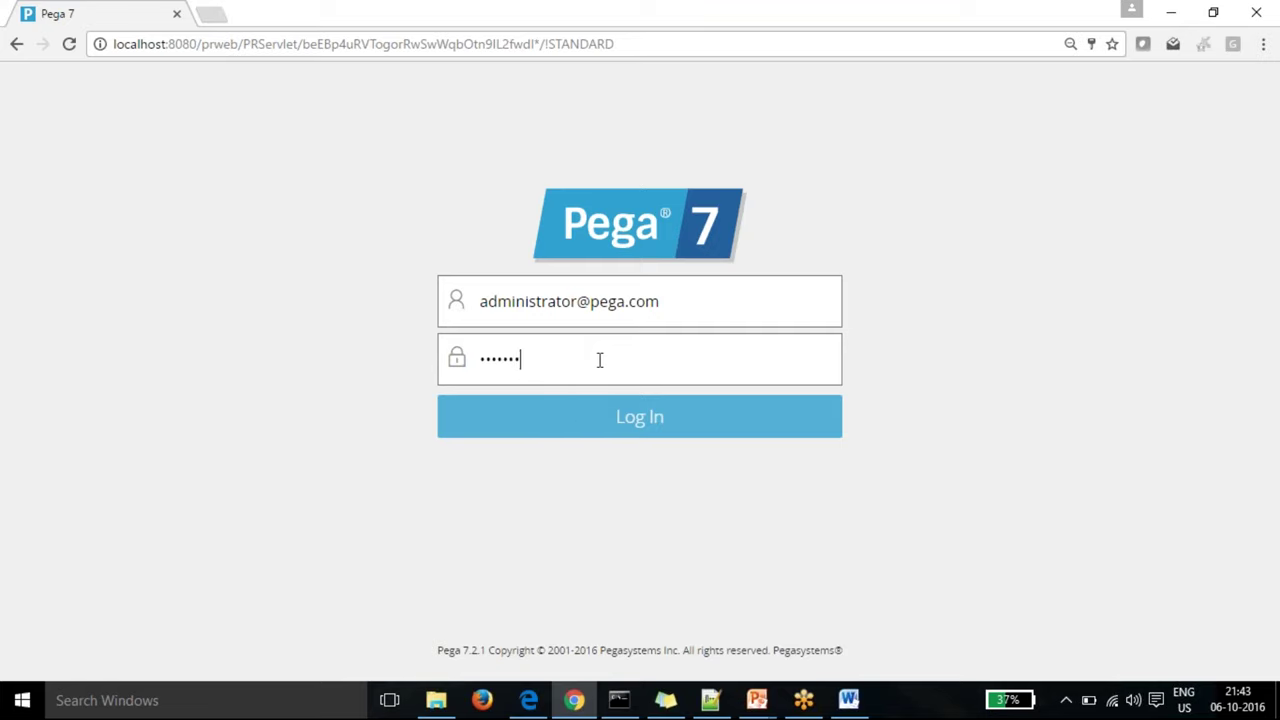
{"action": "left_click", "coordinate": [995, 330]}
{"action": "left_click", "coordinate": [678, 437]}
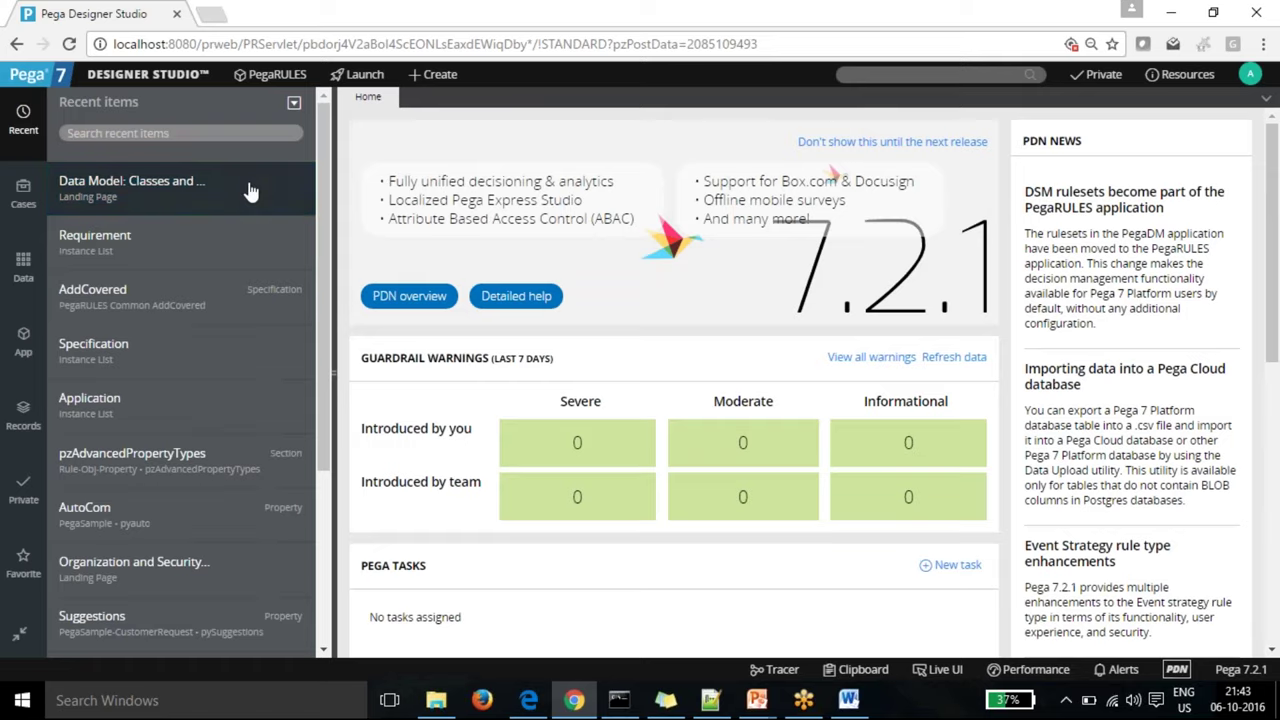
Step: Choose New Application from the PegaRULES header menu
{"action": "left_click", "coordinate": [259, 79]}
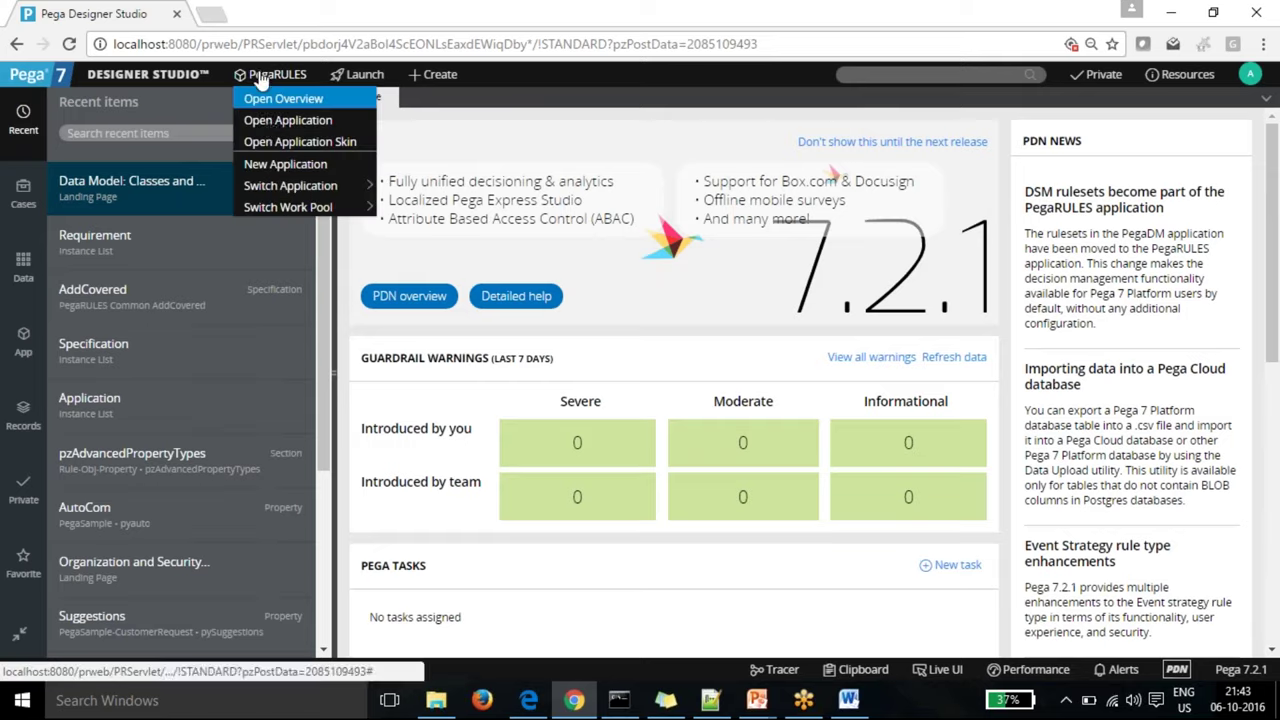
{"action": "left_click", "coordinate": [307, 166]}
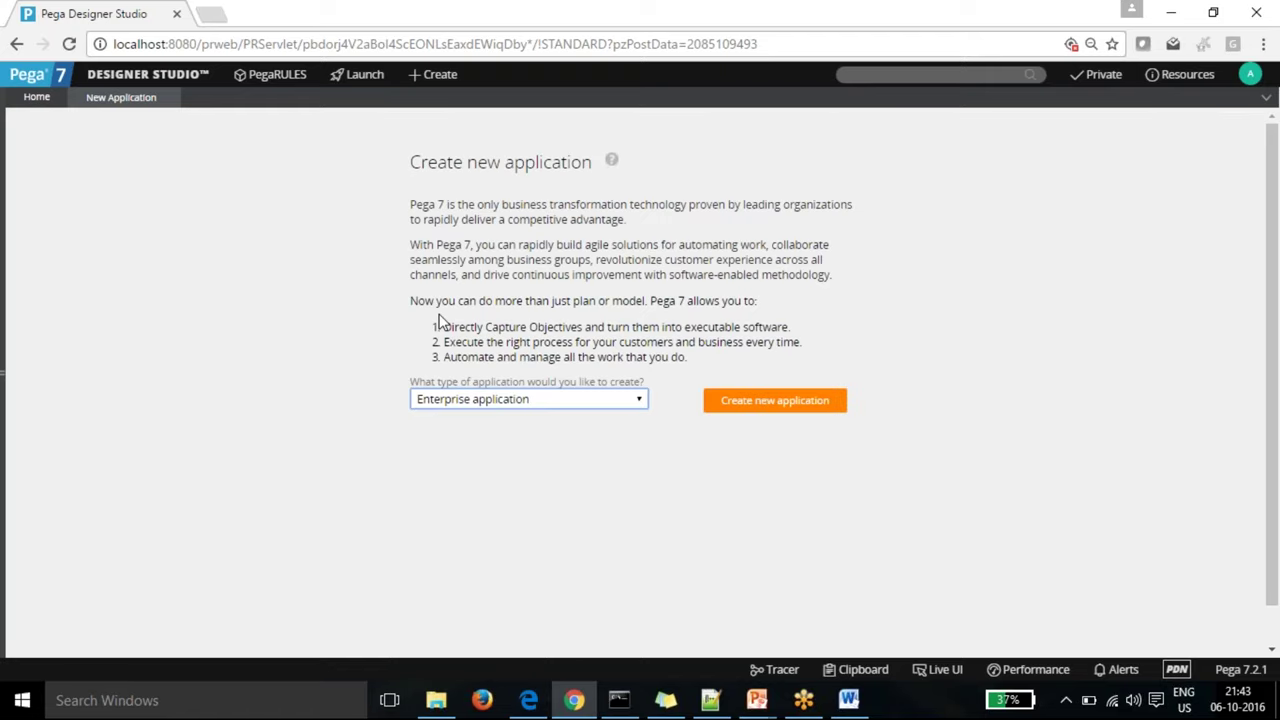
Step: Keep Enterprise application as the type and create the new application
{"action": "left_click", "coordinate": [640, 400]}
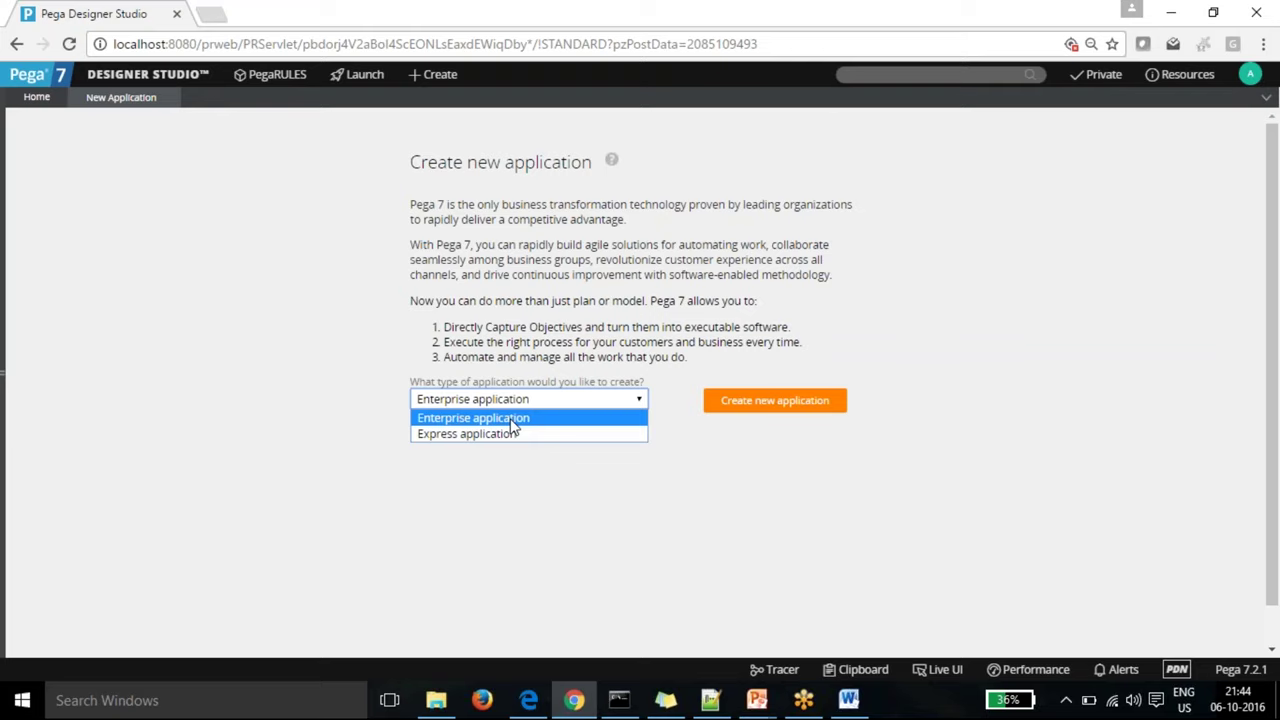
{"action": "left_click", "coordinate": [451, 420]}
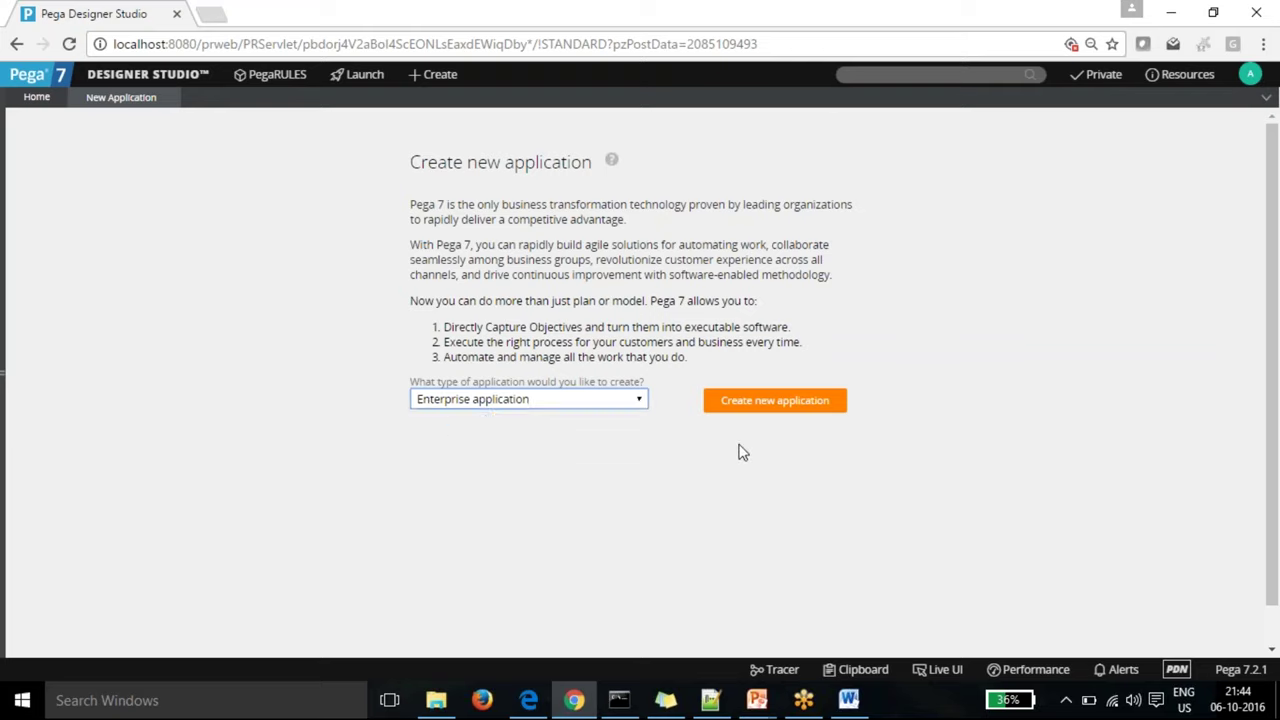
{"action": "left_click", "coordinate": [770, 406]}
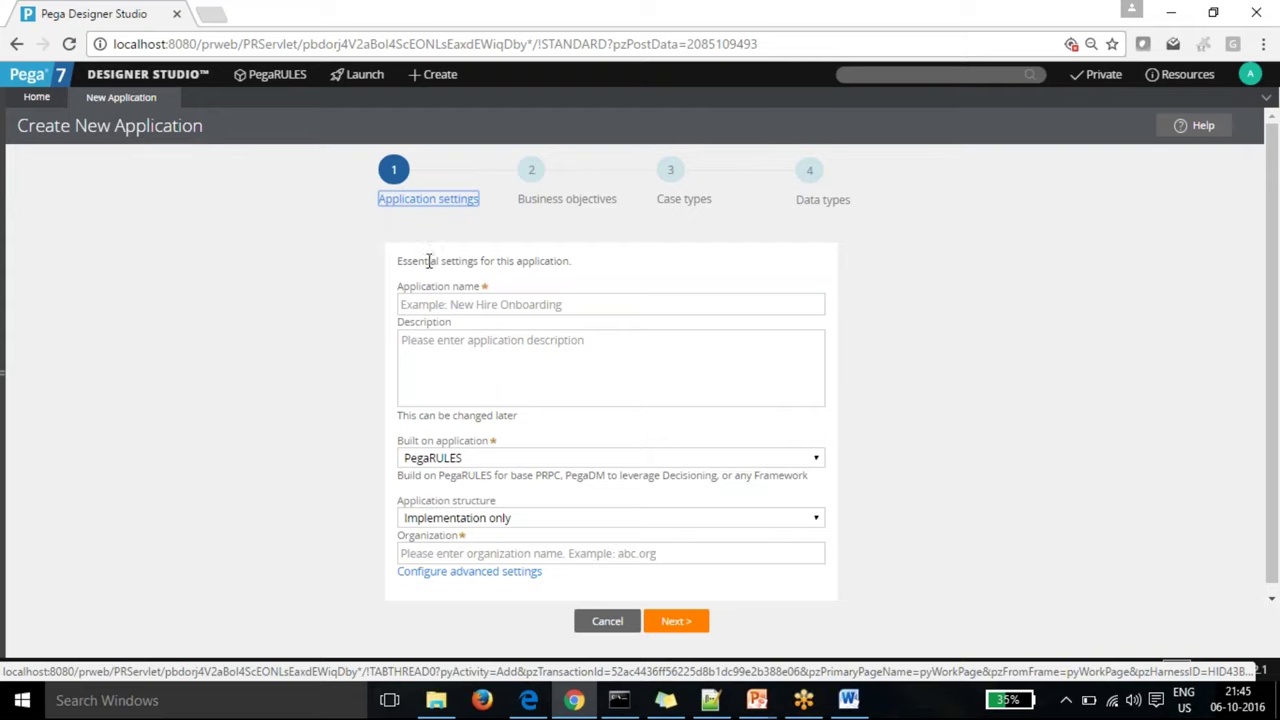
Step: Replace the TimeOff application name with LeaveRequest
{"action": "left_click", "coordinate": [462, 305]}
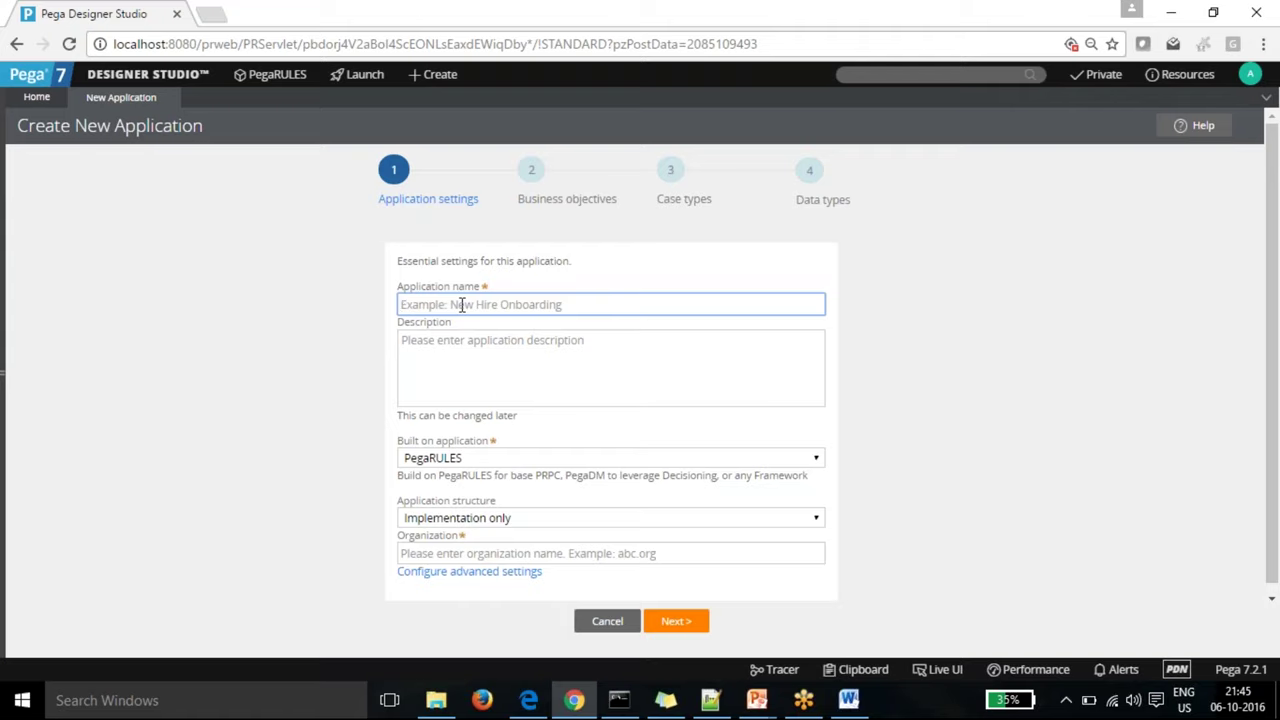
{"action": "type", "text": "Time"}
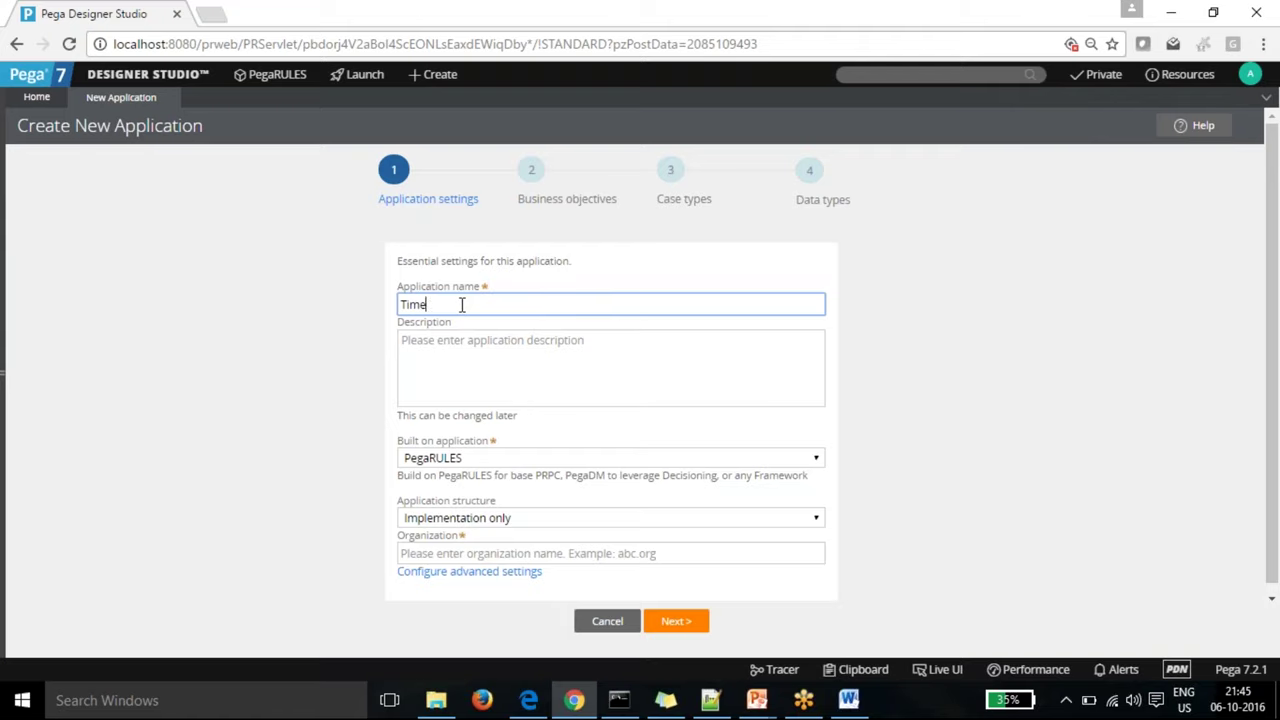
{"action": "type", "text": "Off"}
{"action": "left_click", "coordinate": [472, 343]}
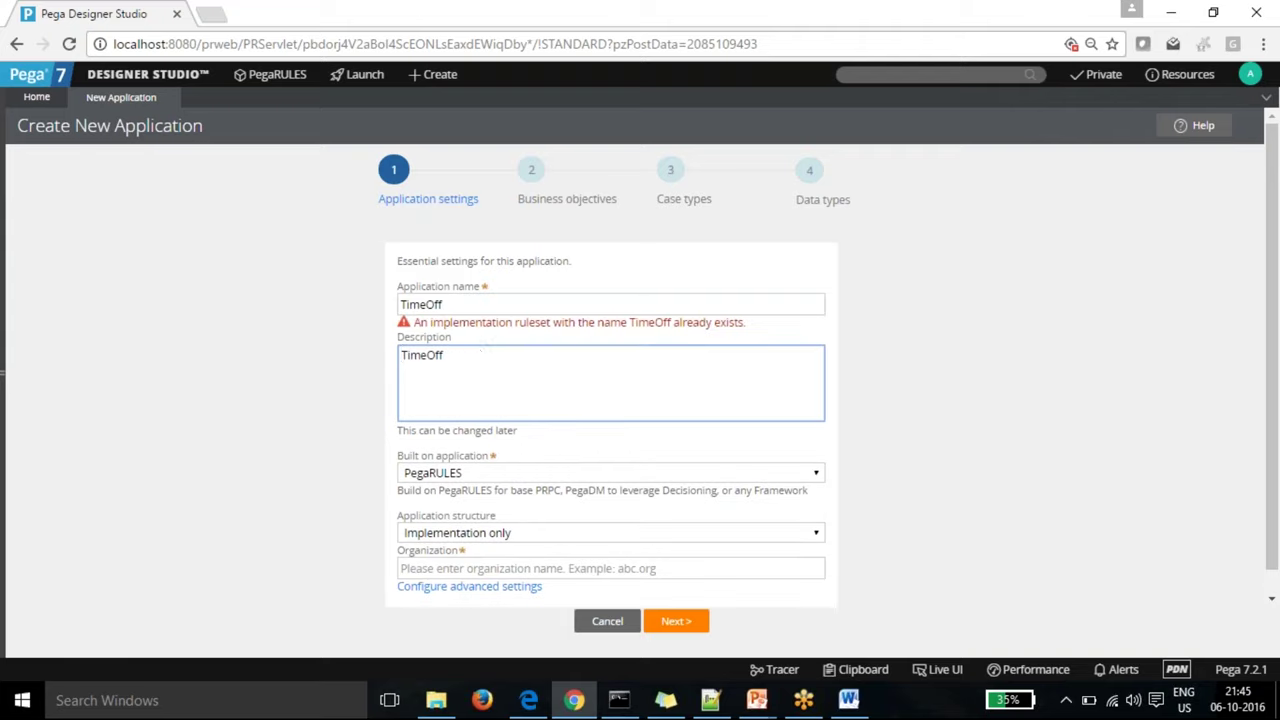
{"action": "left_click", "coordinate": [476, 304]}
{"action": "key", "text": "BackSpace"}
{"action": "key", "text": "BackSpace"}
{"action": "key", "text": "BackSpace"}
{"action": "key", "text": "BackSpace"}
{"action": "key", "text": "BackSpace"}
{"action": "key", "text": "BackSpace"}
{"action": "key", "text": "BackSpace"}
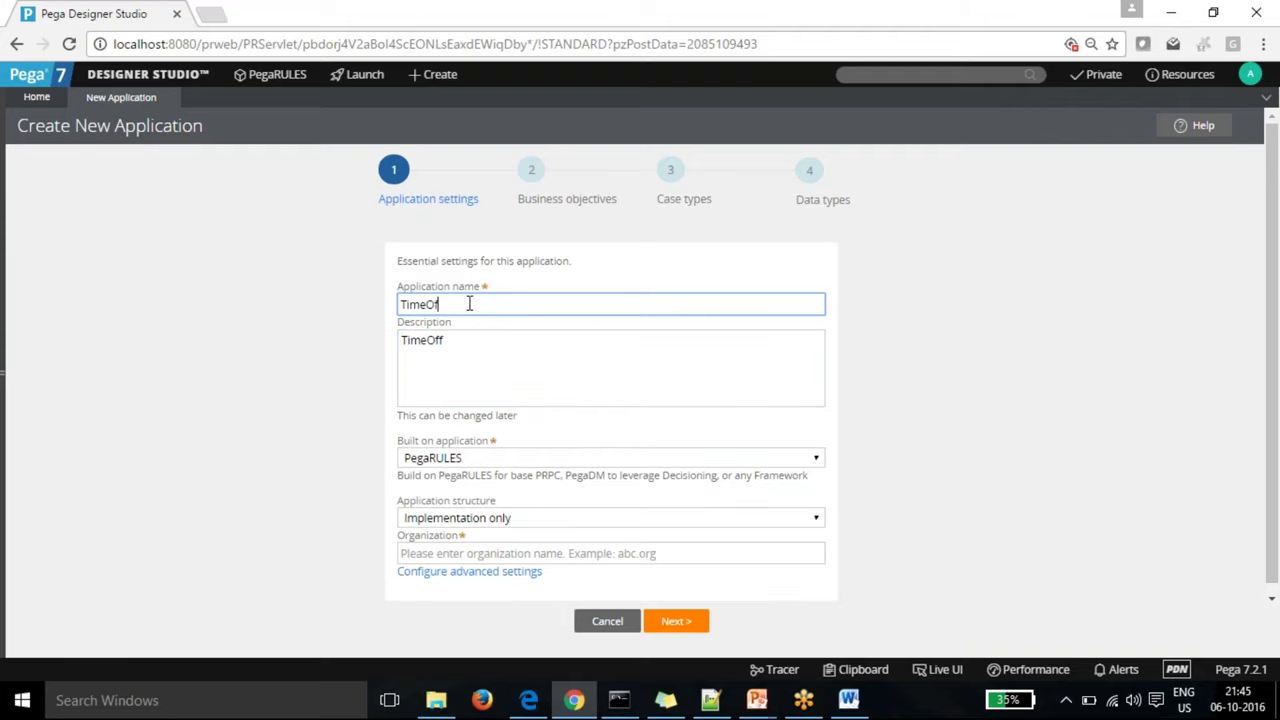
{"action": "type", "text": "LeaveRequest"}
{"action": "left_click", "coordinate": [481, 341]}
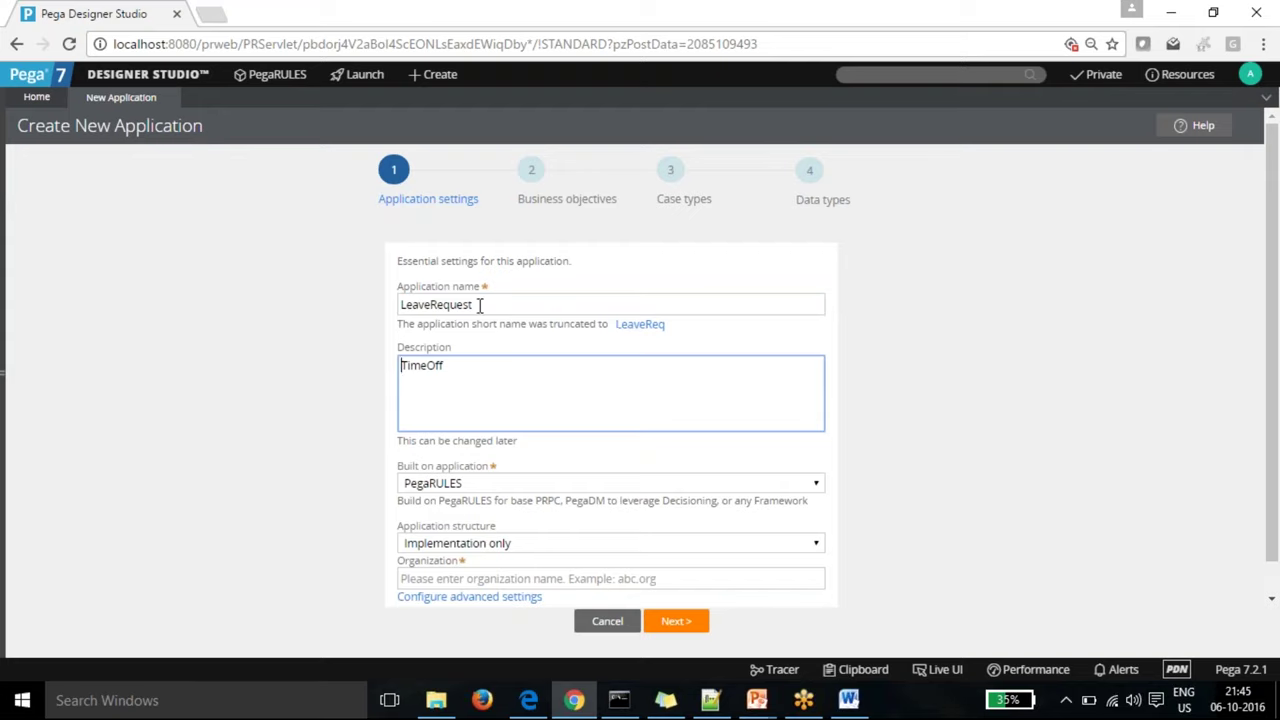
{"action": "left_click_drag", "start_coordinate": [478, 305], "coordinate": [381, 306]}
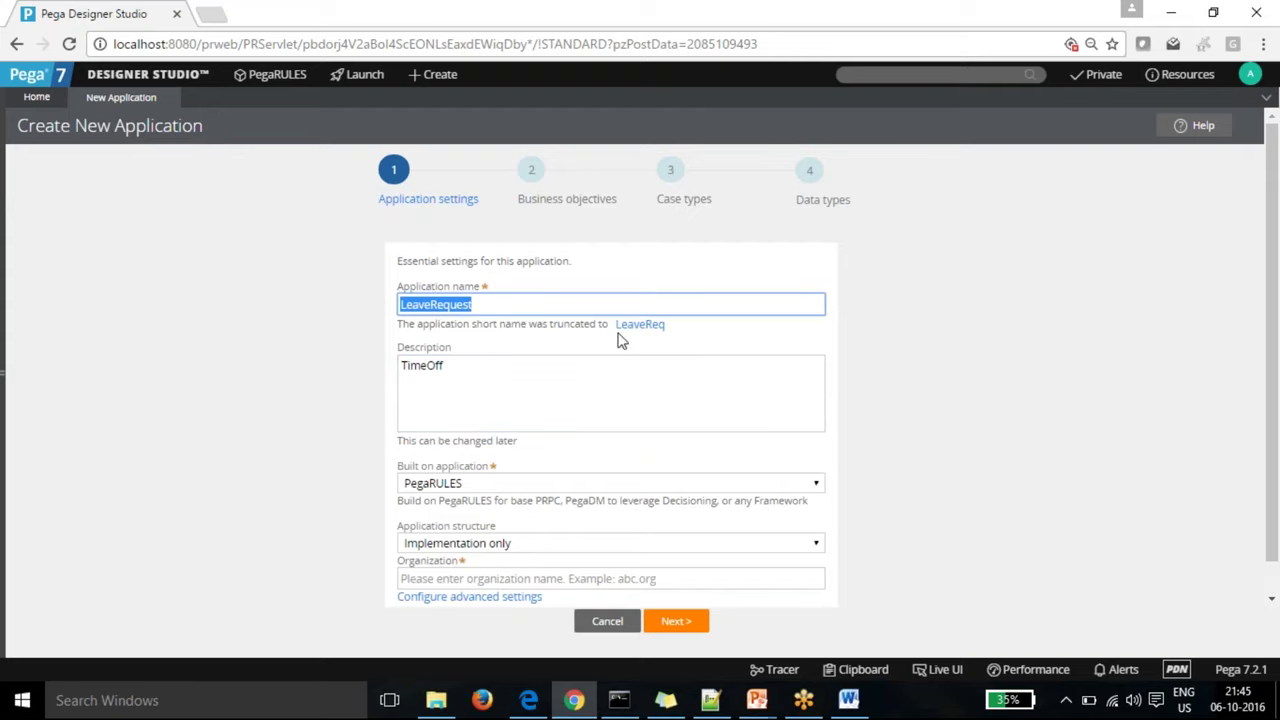
{"action": "left_click", "coordinate": [501, 307]}
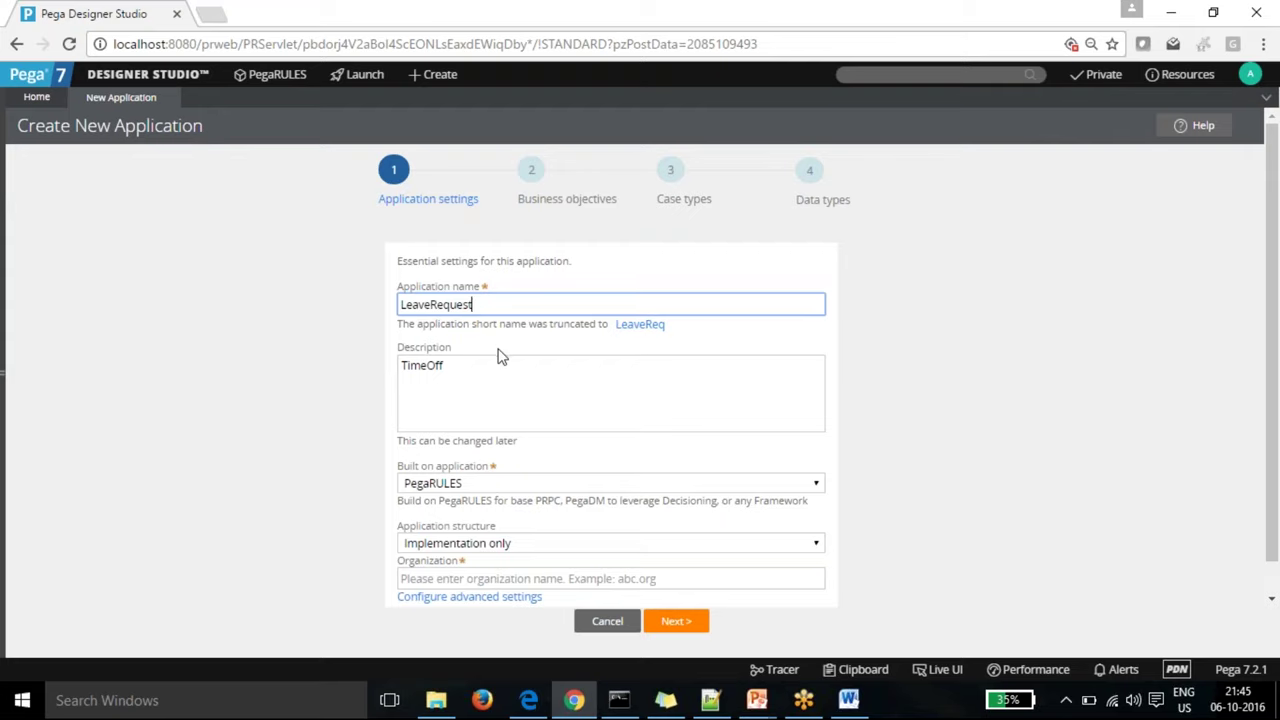
Step: Complete the description as 'TimeOff - To automate the leave process by Employeess'
{"action": "left_click", "coordinate": [467, 371]}
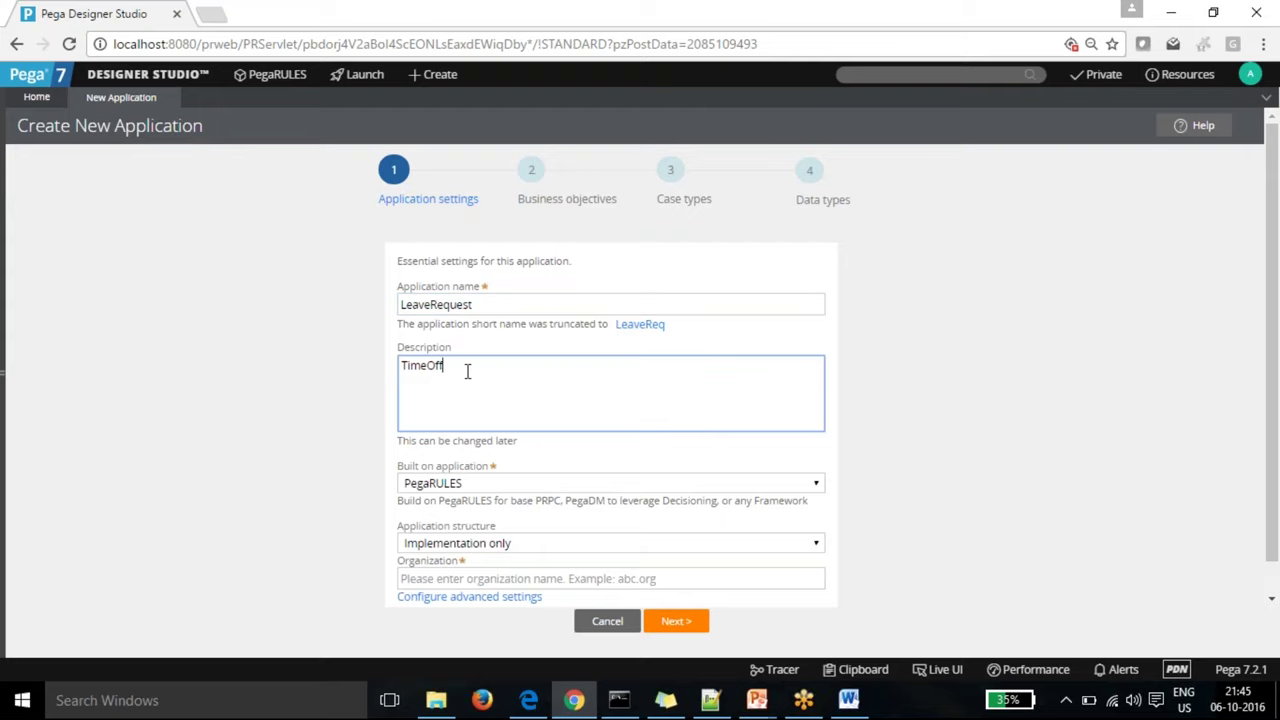
{"action": "type", "text": "-"}
{"action": "type", "text": "To"}
{"action": "type", "text": " redue"}
{"action": "type", "text": " to"}
{"action": "key", "text": "BackSpace"}
{"action": "key", "text": "BackSpace"}
{"action": "key", "text": "BackSpace"}
{"action": "key", "text": "BackSpace"}
{"action": "type", "text": "de the"}
{"action": "key", "text": "BackSpace"}
{"action": "key", "text": "BackSpace"}
{"action": "key", "text": "BackSpace"}
{"action": "key", "text": "BackSpace"}
{"action": "key", "text": "BackSpace"}
{"action": "key", "text": "BackSpace"}
{"action": "key", "text": "BackSpace"}
{"action": "type", "text": "ce the time"}
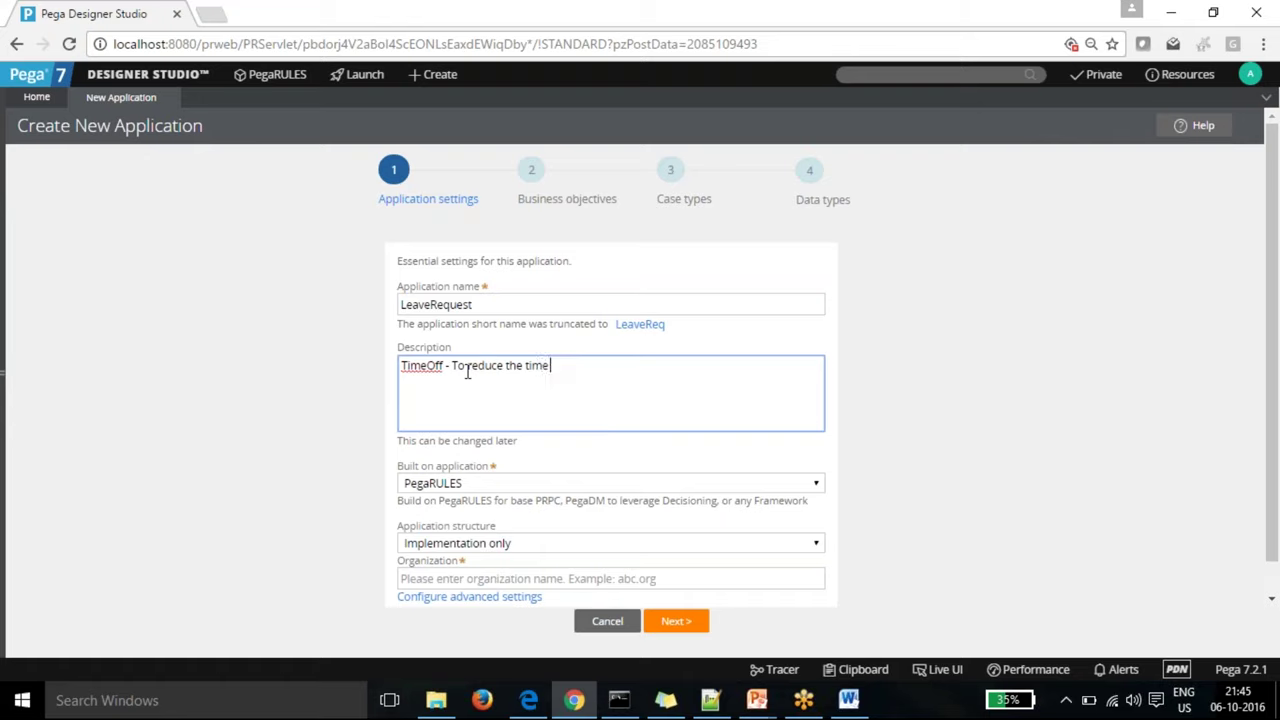
{"action": "key", "text": "BackSpace"}
{"action": "key", "text": "BackSpace"}
{"action": "key", "text": "BackSpace"}
{"action": "key", "text": "BackSpace"}
{"action": "key", "text": "BackSpace"}
{"action": "key", "text": "BackSpace"}
{"action": "key", "text": "BackSpace"}
{"action": "key", "text": "BackSpace"}
{"action": "key", "text": "BackSpace"}
{"action": "key", "text": "BackSpace"}
{"action": "key", "text": "BackSpace"}
{"action": "key", "text": "BackSpace"}
{"action": "key", "text": "BackSpace"}
{"action": "key", "text": "BackSpace"}
{"action": "key", "text": "BackSpace"}
{"action": "type", "text": "utomate he"}
{"action": "key", "text": "BackSpace"}
{"action": "key", "text": "BackSpace"}
{"action": "type", "text": "the leave proce"}
{"action": "key", "text": "BackSpace"}
{"action": "key", "text": "BackSpace"}
{"action": "key", "text": "BackSpace"}
{"action": "type", "text": "ocess by "}
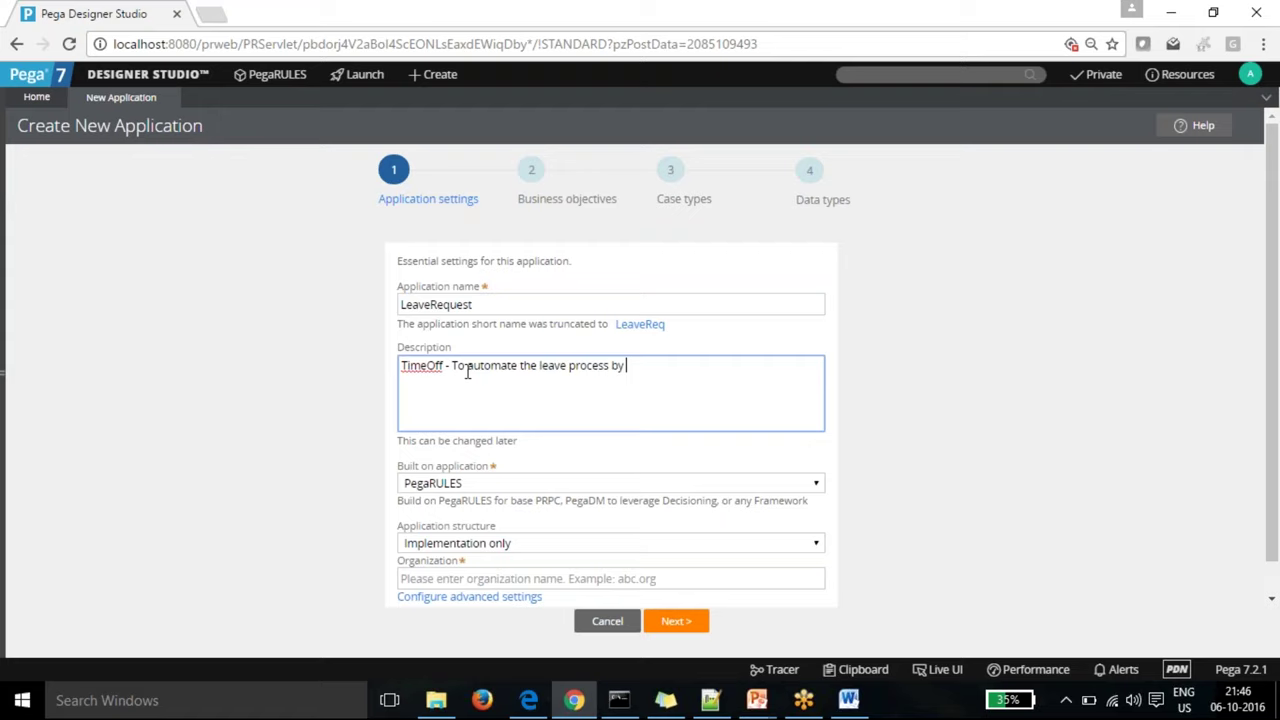
{"action": "type", "text": "Employeess"}
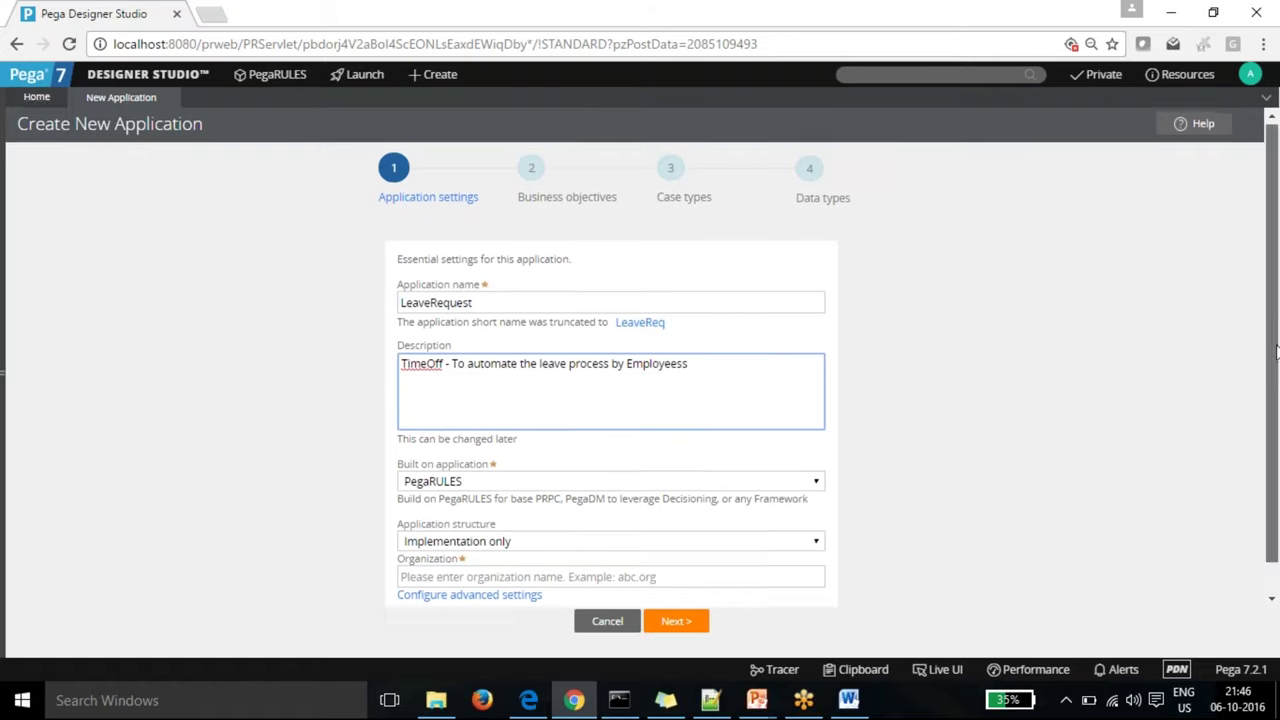
{"action": "scroll", "coordinate": [1272, 328], "scroll_direction": "down", "scroll_amount": 1}
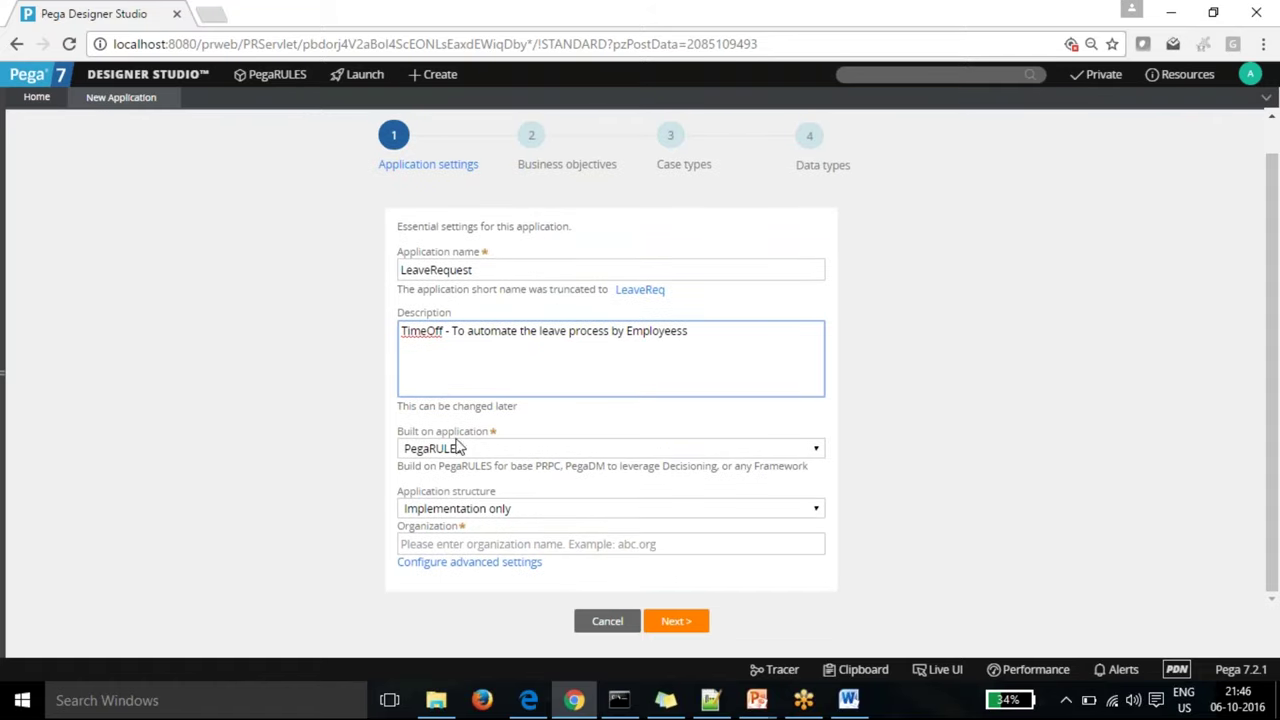
Step: Expand the Built on application list to review the available base applications
{"action": "left_click", "coordinate": [816, 450]}
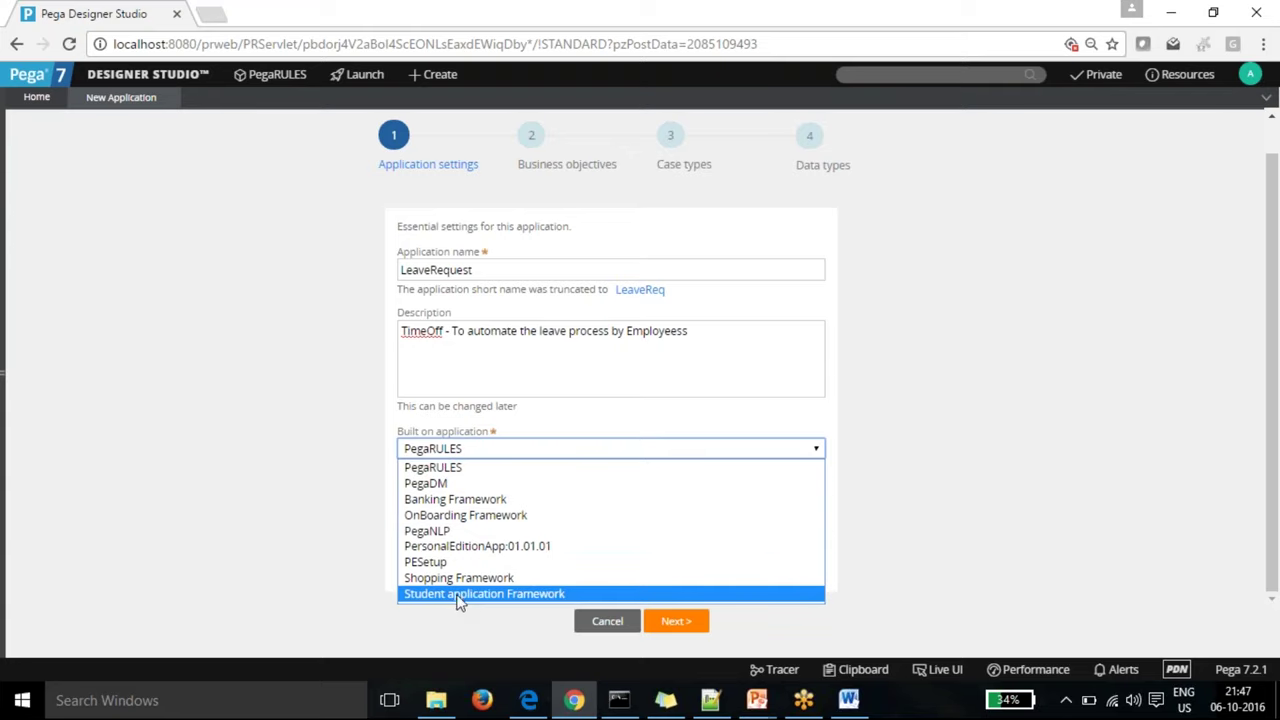
Step: Keep PegaRULES as the base and choose Framework and Implementation as the structure
{"action": "left_click", "coordinate": [477, 472]}
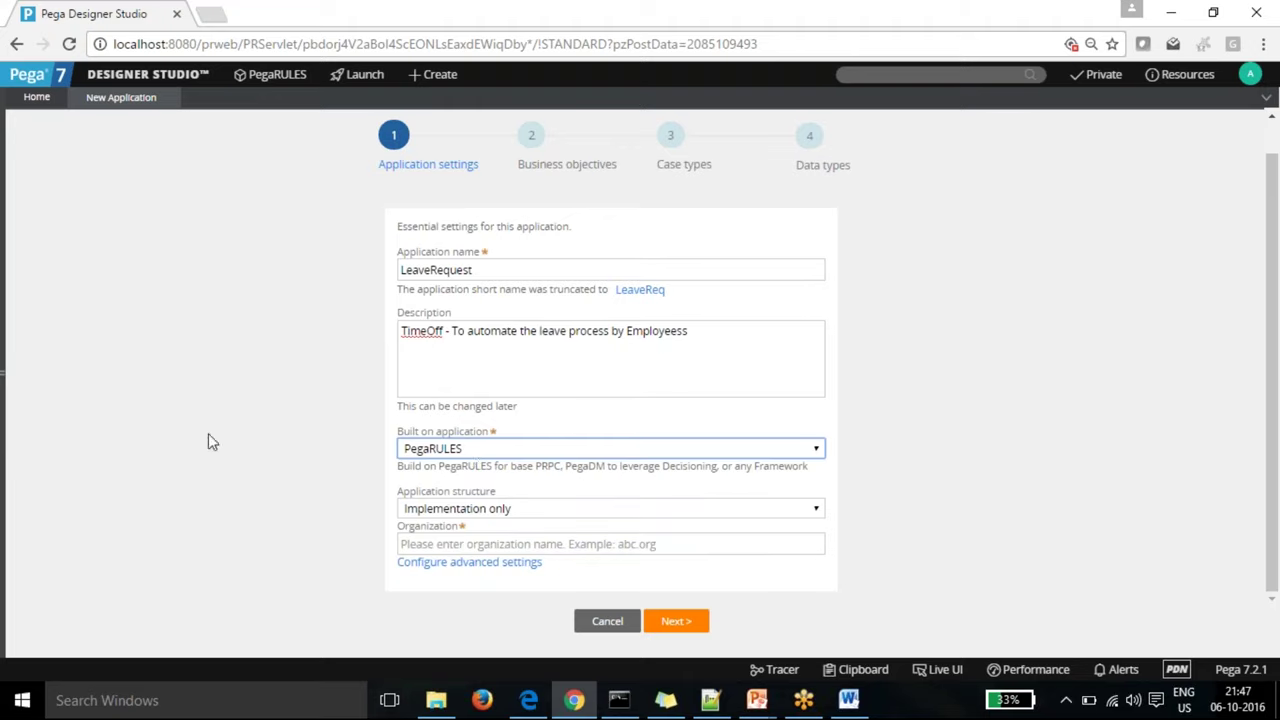
{"action": "left_click", "coordinate": [819, 510]}
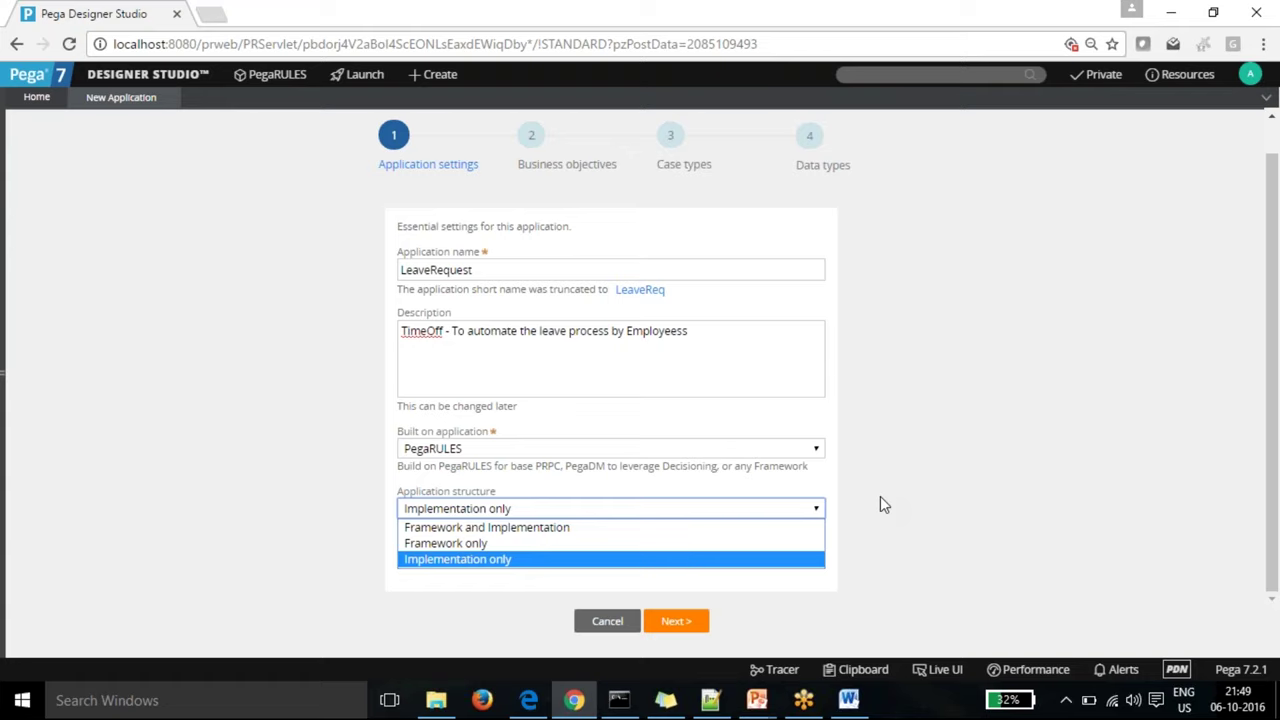
{"action": "left_click", "coordinate": [502, 530]}
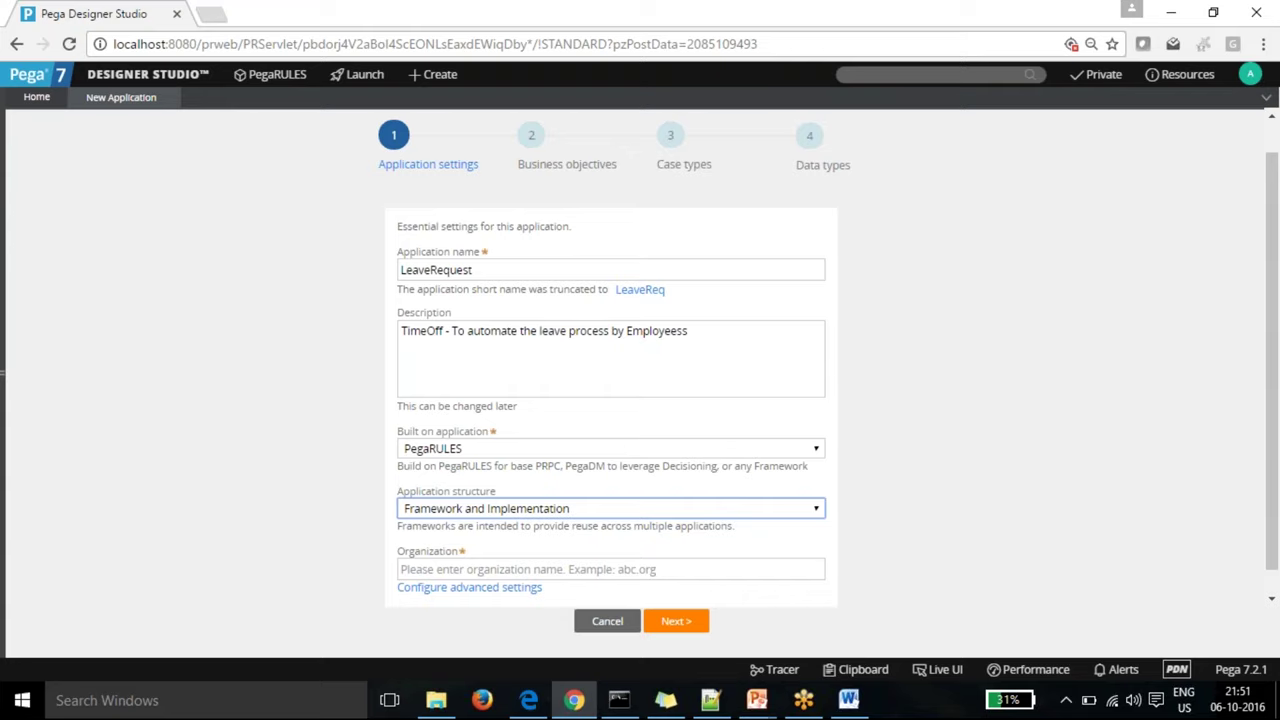
Step: Enter Unatati as the LeaveRequest application's organization name
{"action": "left_click", "coordinate": [453, 572]}
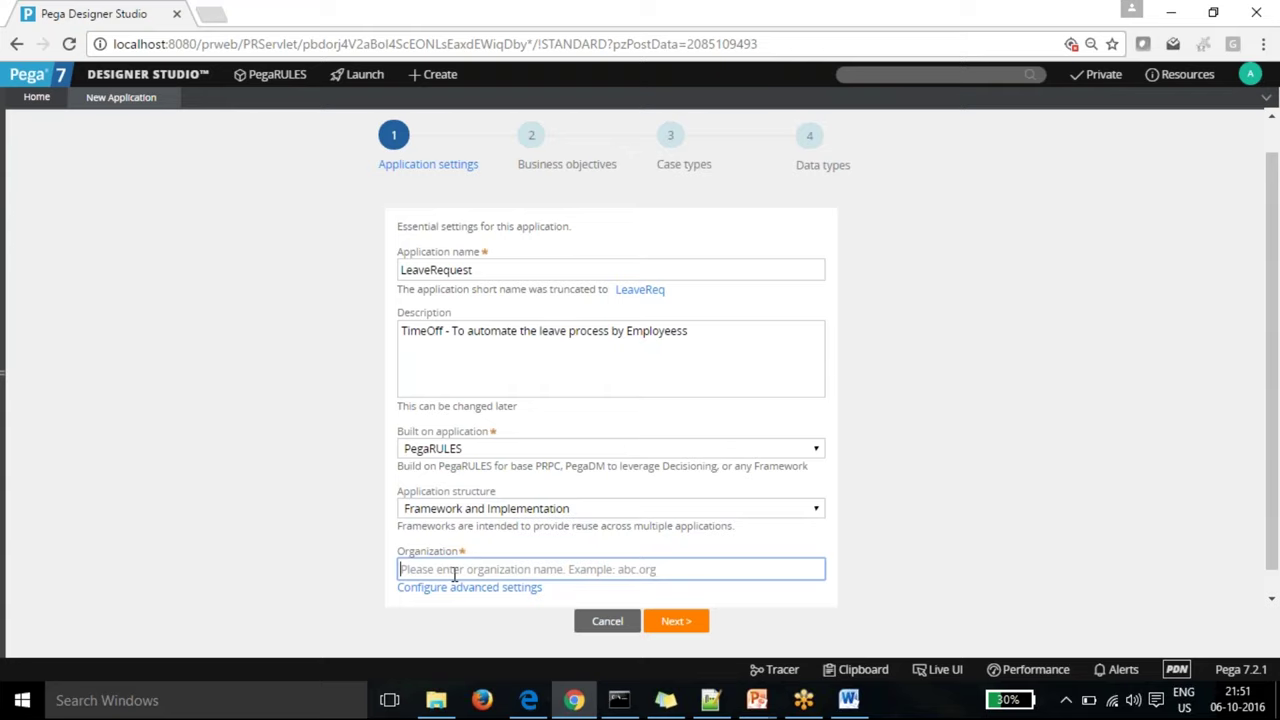
{"action": "type", "text": "U"}
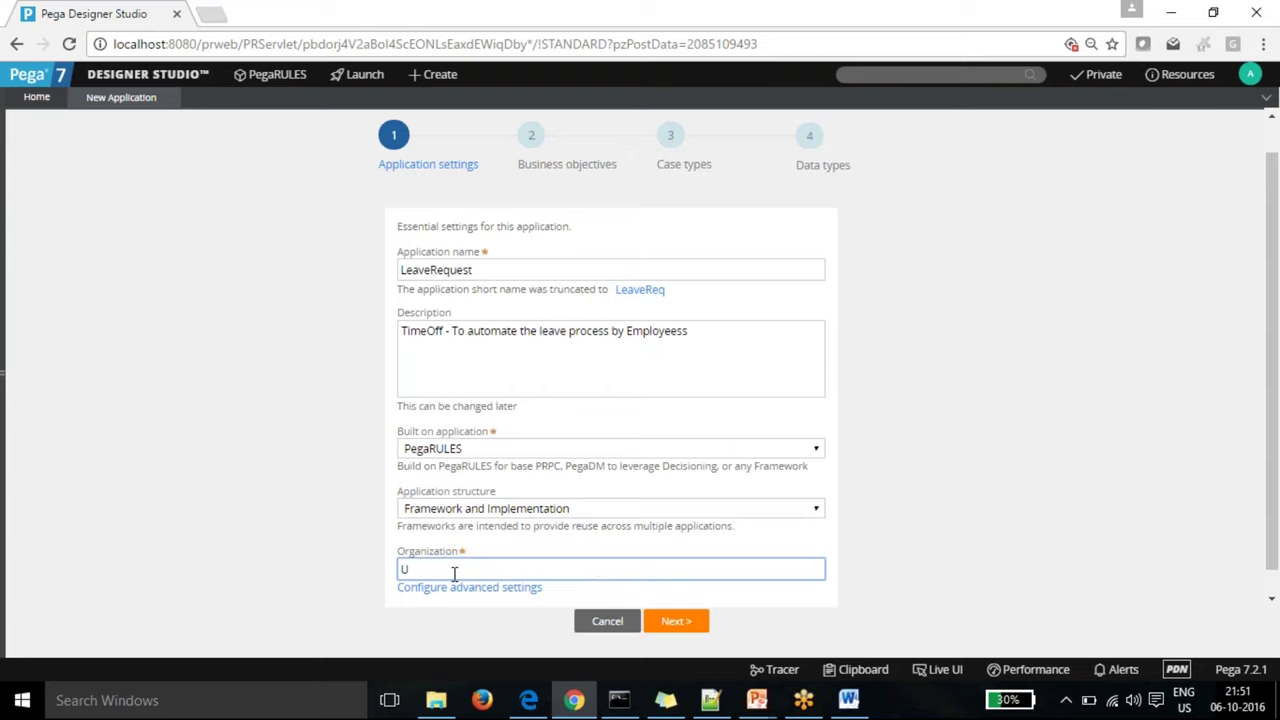
{"action": "type", "text": "na"}
{"action": "left_click", "coordinate": [477, 616]}
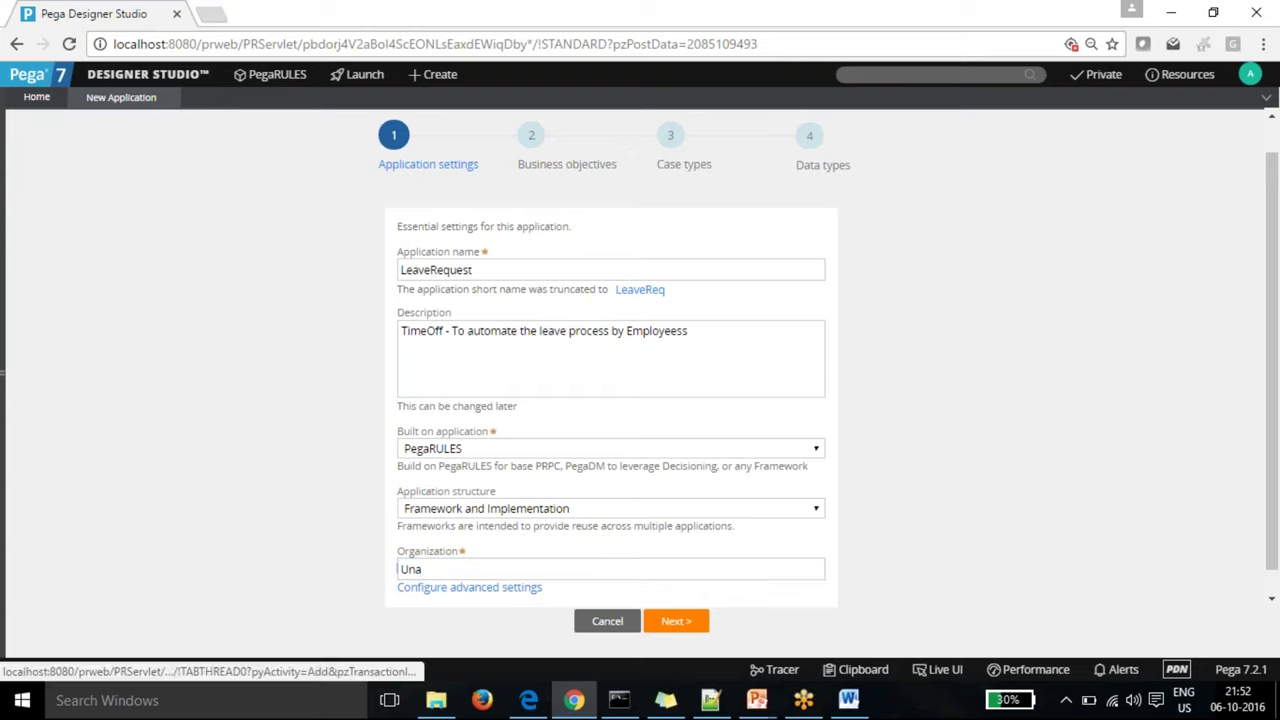
{"action": "left_click", "coordinate": [472, 570]}
{"action": "type", "text": "tati"}
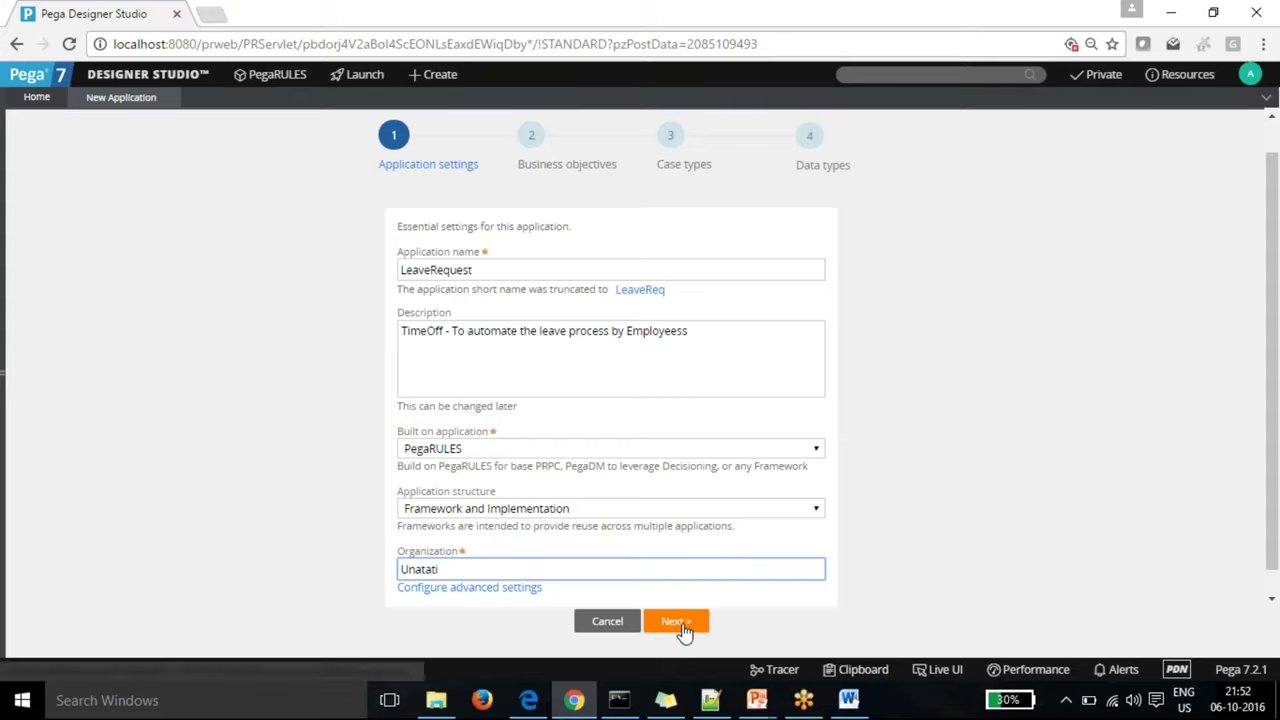
Step: Go back from Business objectives to Application settings and trim the organization name to 'Una'
{"action": "left_click", "coordinate": [682, 626]}
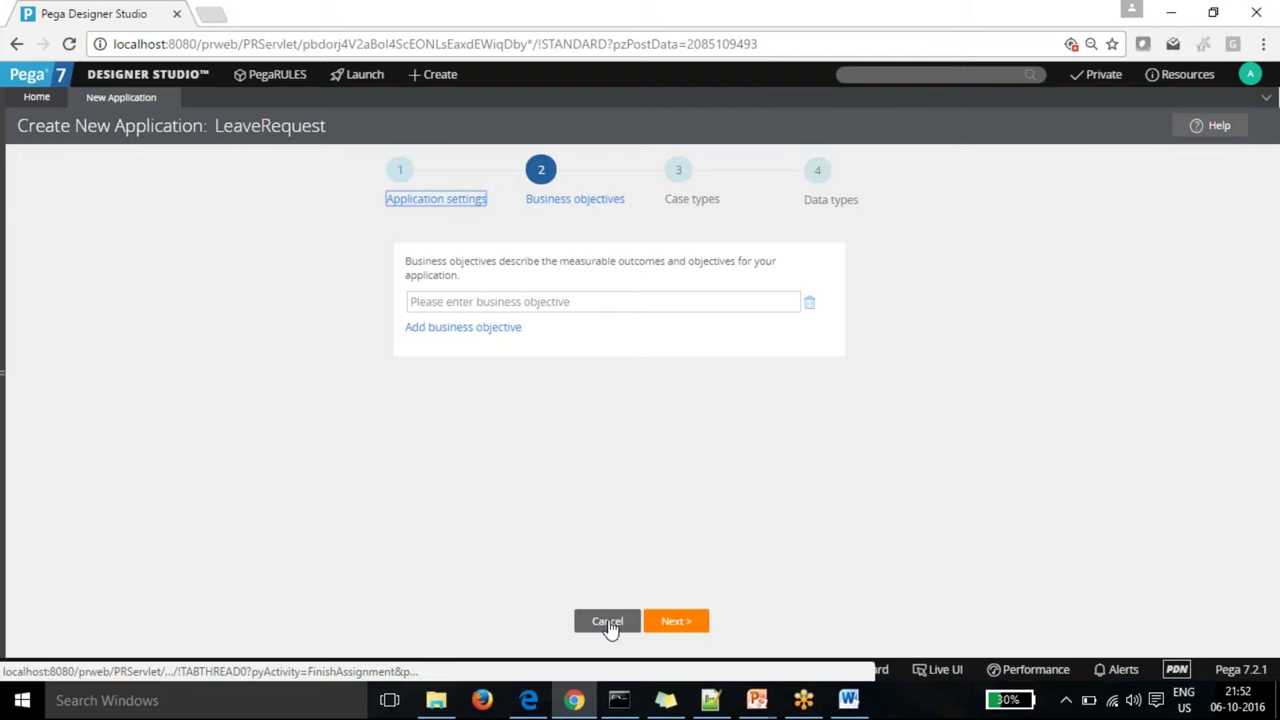
{"action": "left_click", "coordinate": [405, 199]}
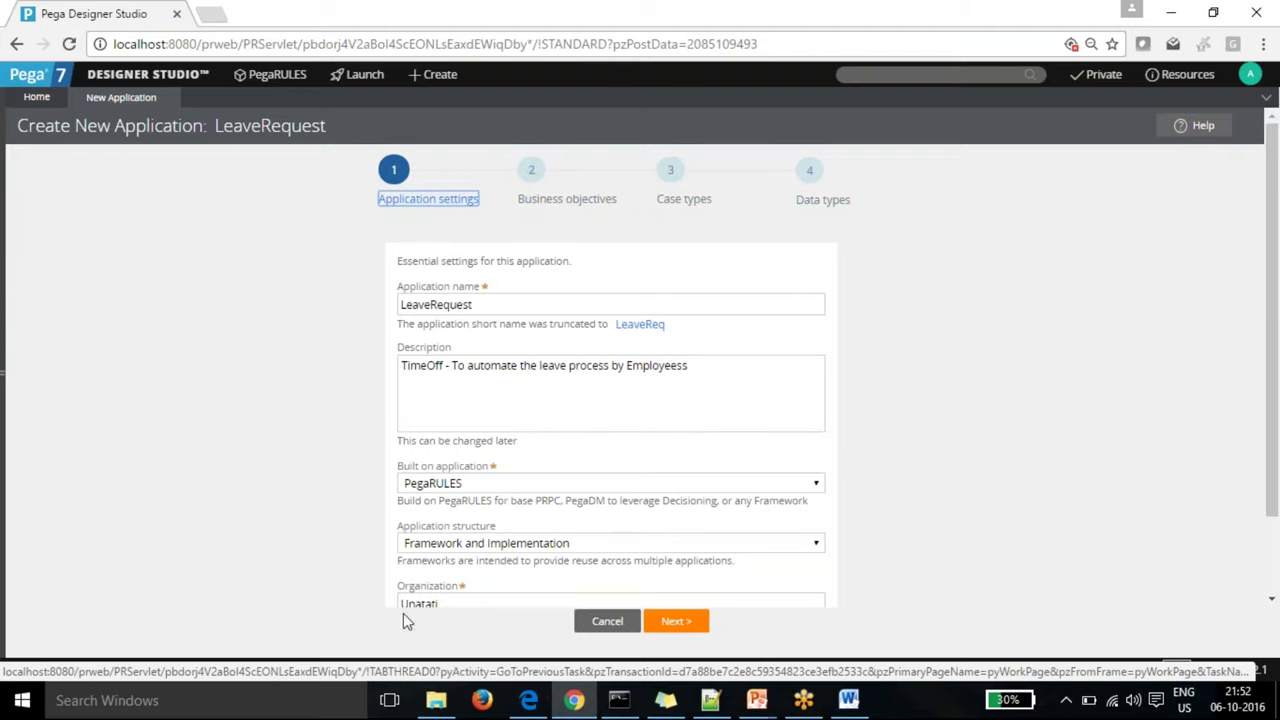
{"action": "scroll", "coordinate": [1273, 367], "scroll_direction": "down", "scroll_amount": 1}
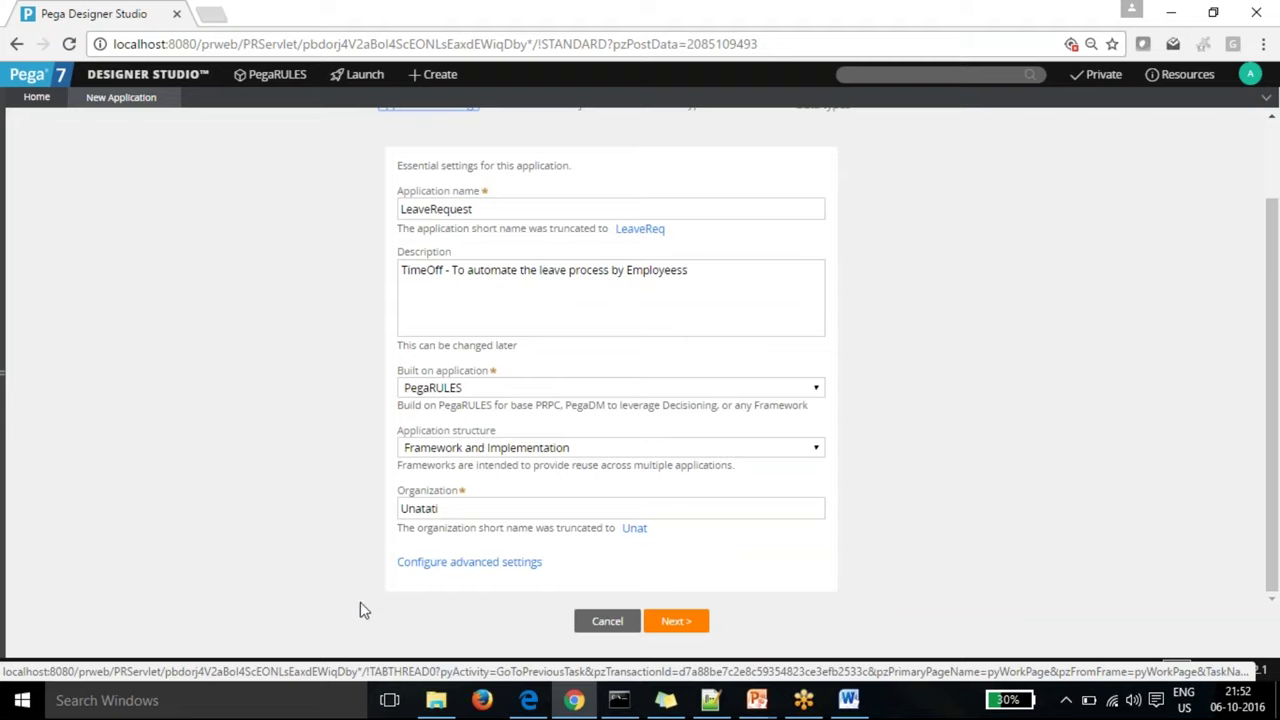
{"action": "left_click", "coordinate": [445, 509]}
{"action": "key", "text": "BackSpace"}
{"action": "key", "text": "BackSpace"}
{"action": "key", "text": "BackSpace"}
{"action": "key", "text": "BackSpace"}
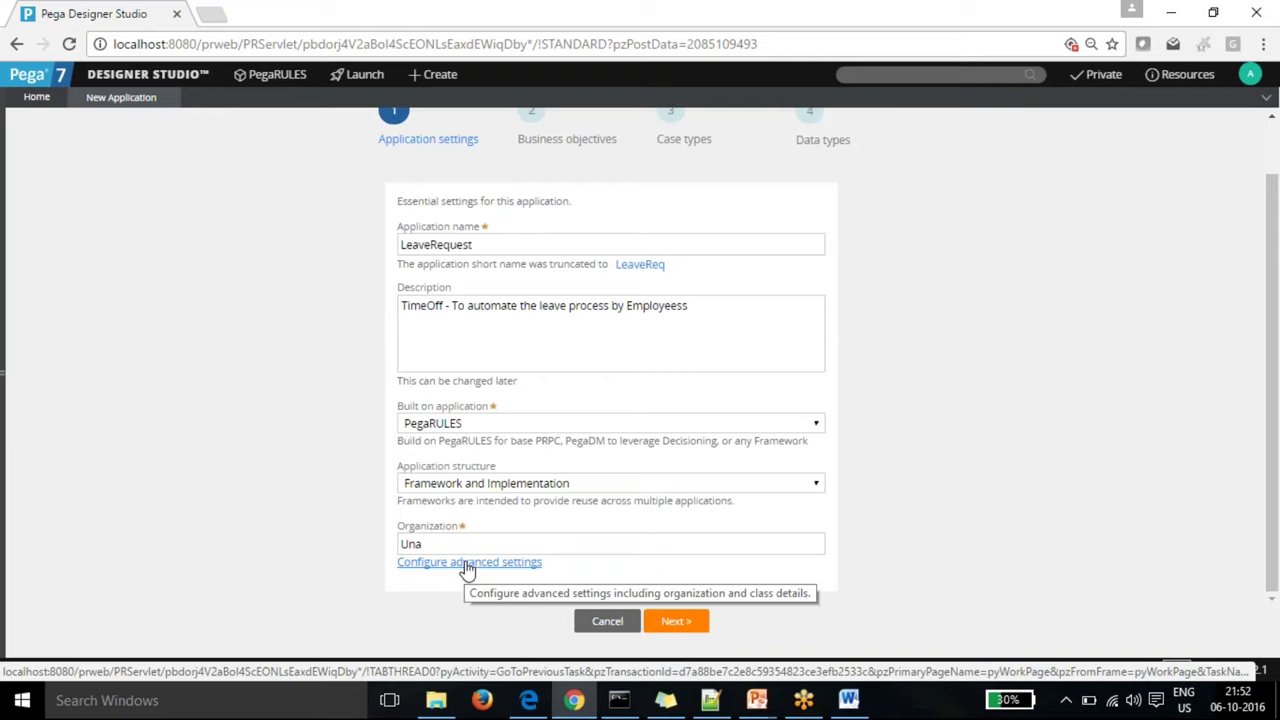
Step: Open the advanced settings, keep Scrum as methodology, and scroll to the LeaveReqFW and Una/LeaveReq/Work layers
{"action": "left_click", "coordinate": [467, 566]}
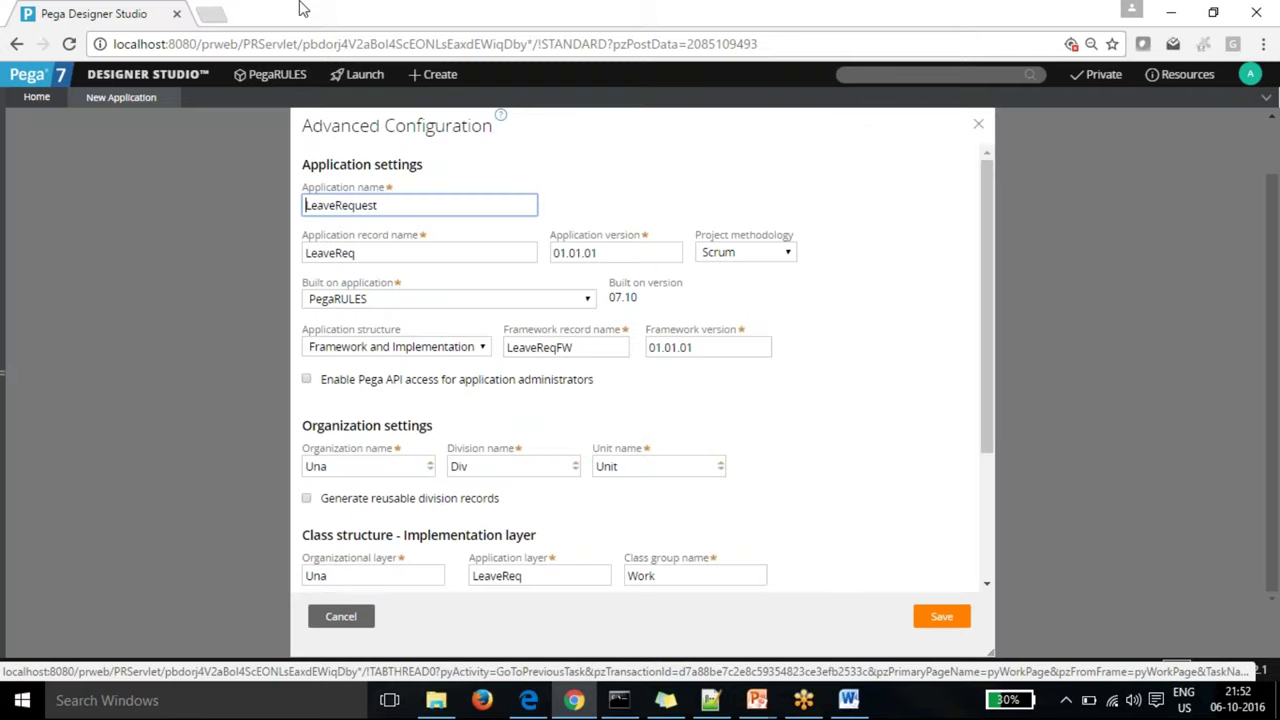
{"action": "left_click", "coordinate": [788, 254]}
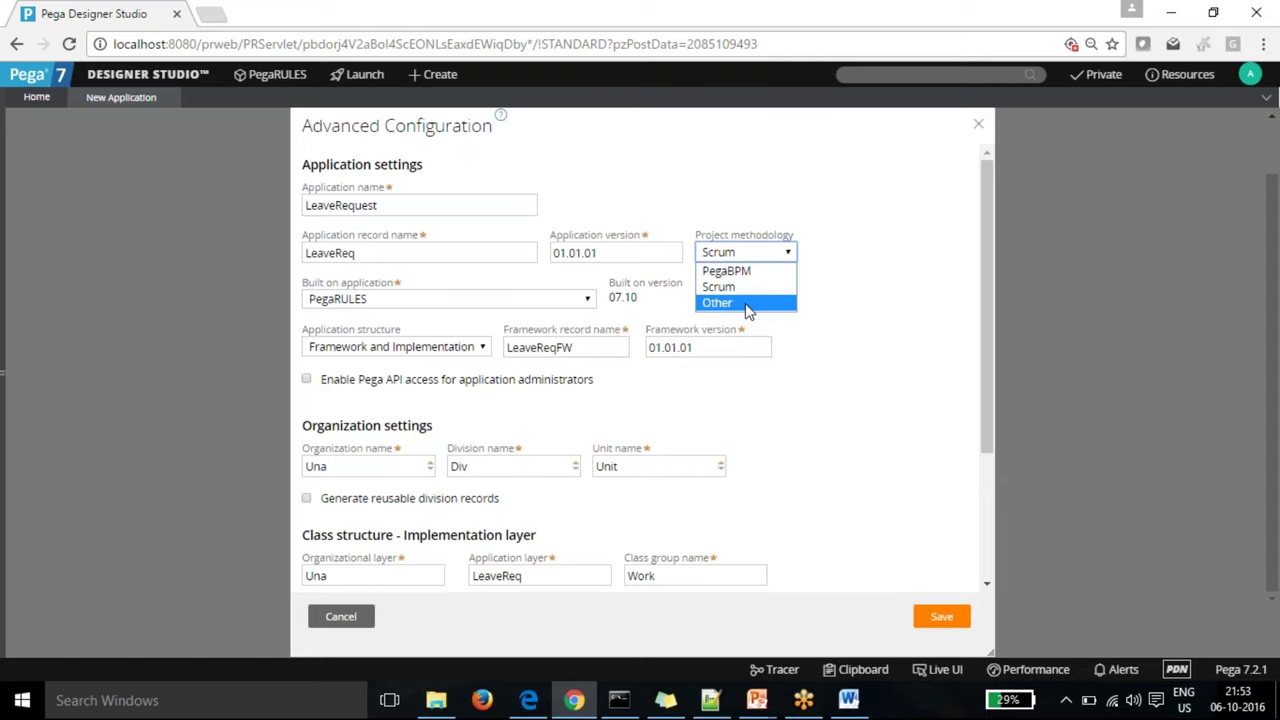
{"action": "left_click", "coordinate": [780, 399]}
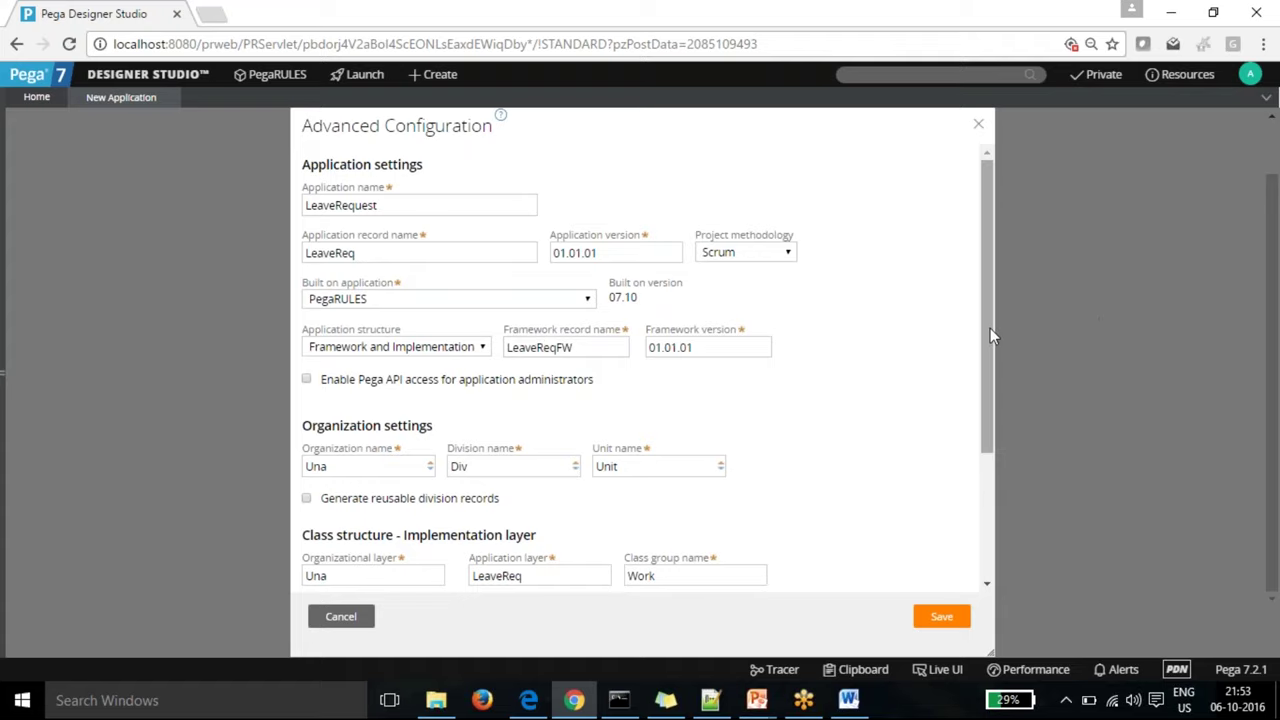
{"action": "left_click_drag", "start_coordinate": [990, 335], "coordinate": [998, 466]}
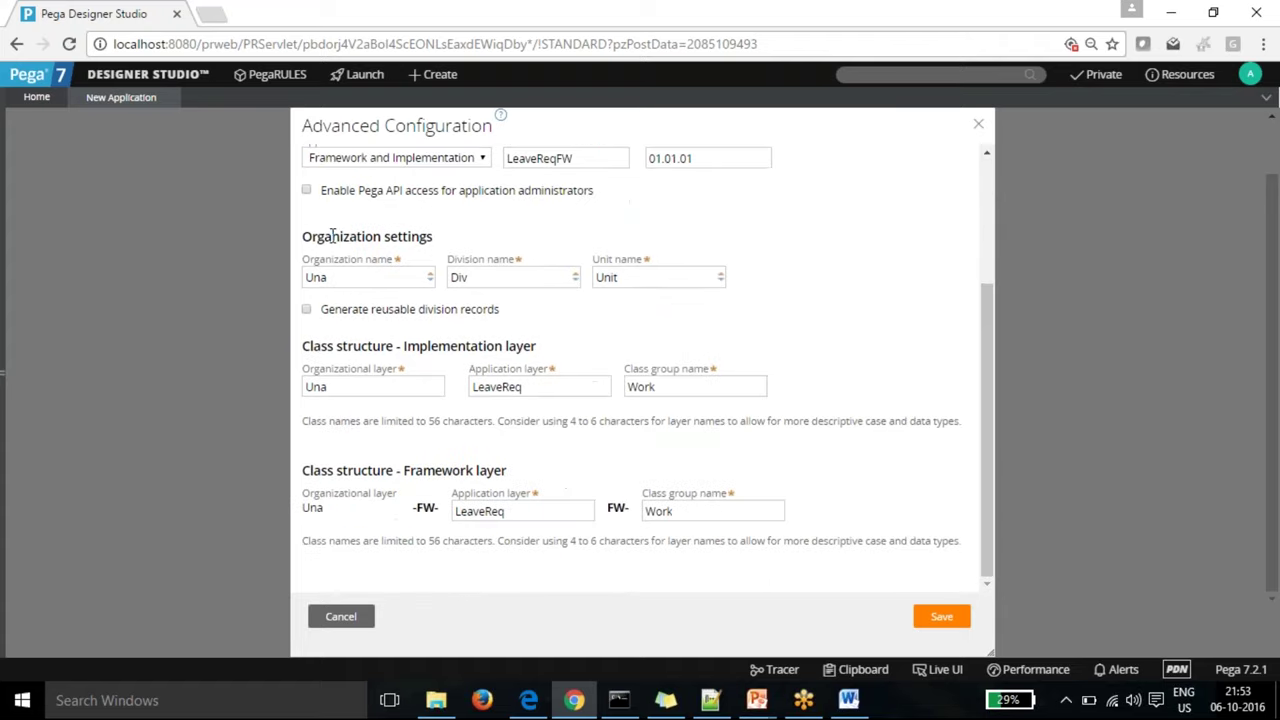
Step: Check the organization, division and unit names, enable reusable division records, and review the layer names
{"action": "left_click", "coordinate": [368, 279]}
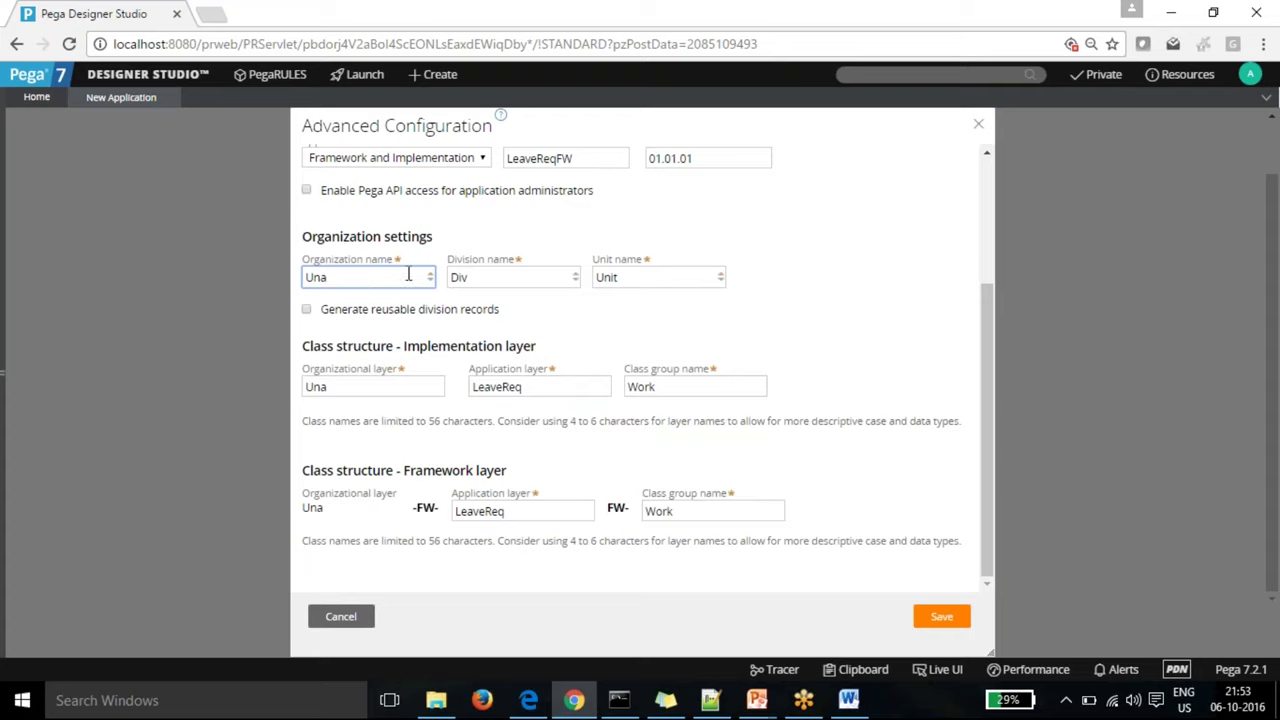
{"action": "left_click", "coordinate": [487, 279]}
{"action": "left_click", "coordinate": [640, 283]}
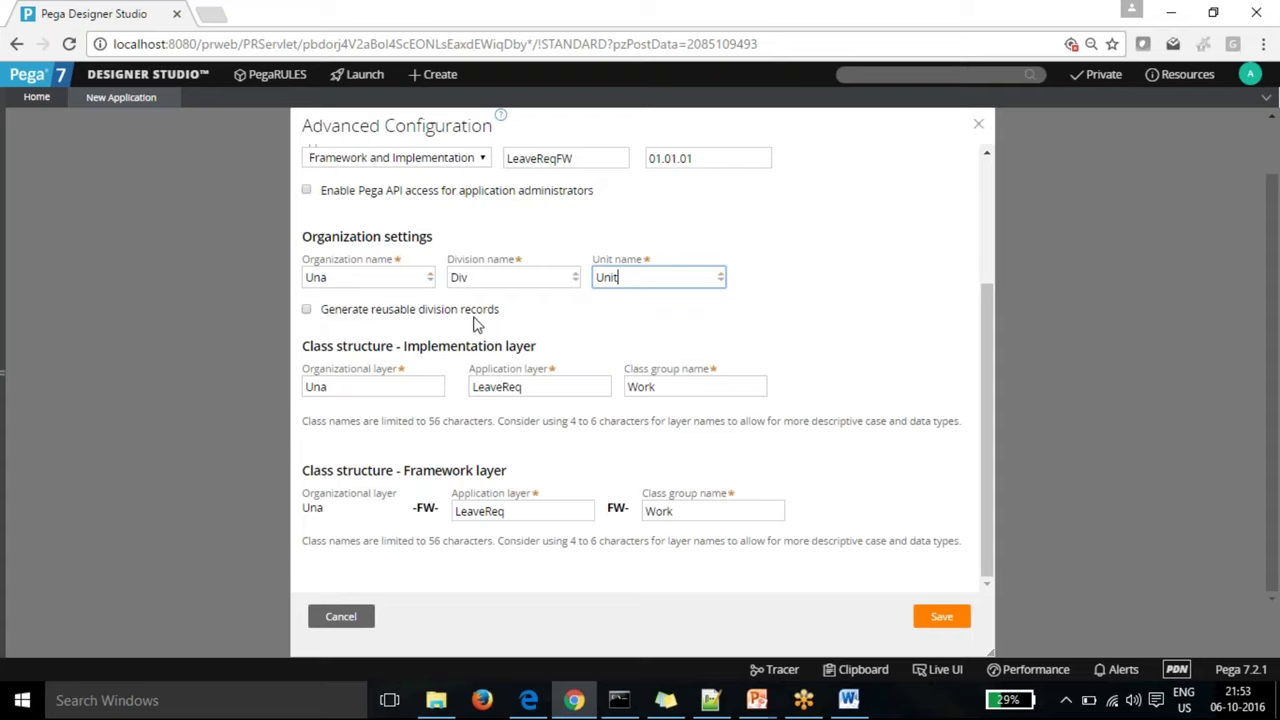
{"action": "left_click", "coordinate": [307, 311]}
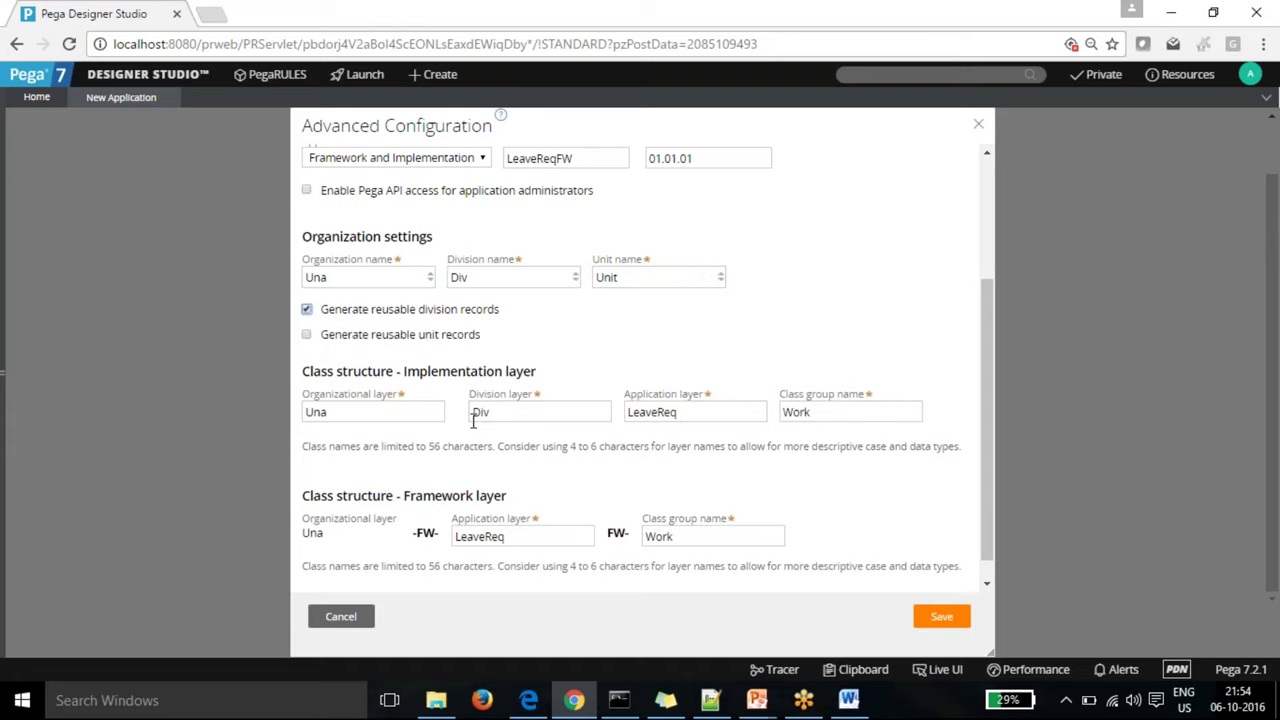
{"action": "left_click", "coordinate": [332, 418]}
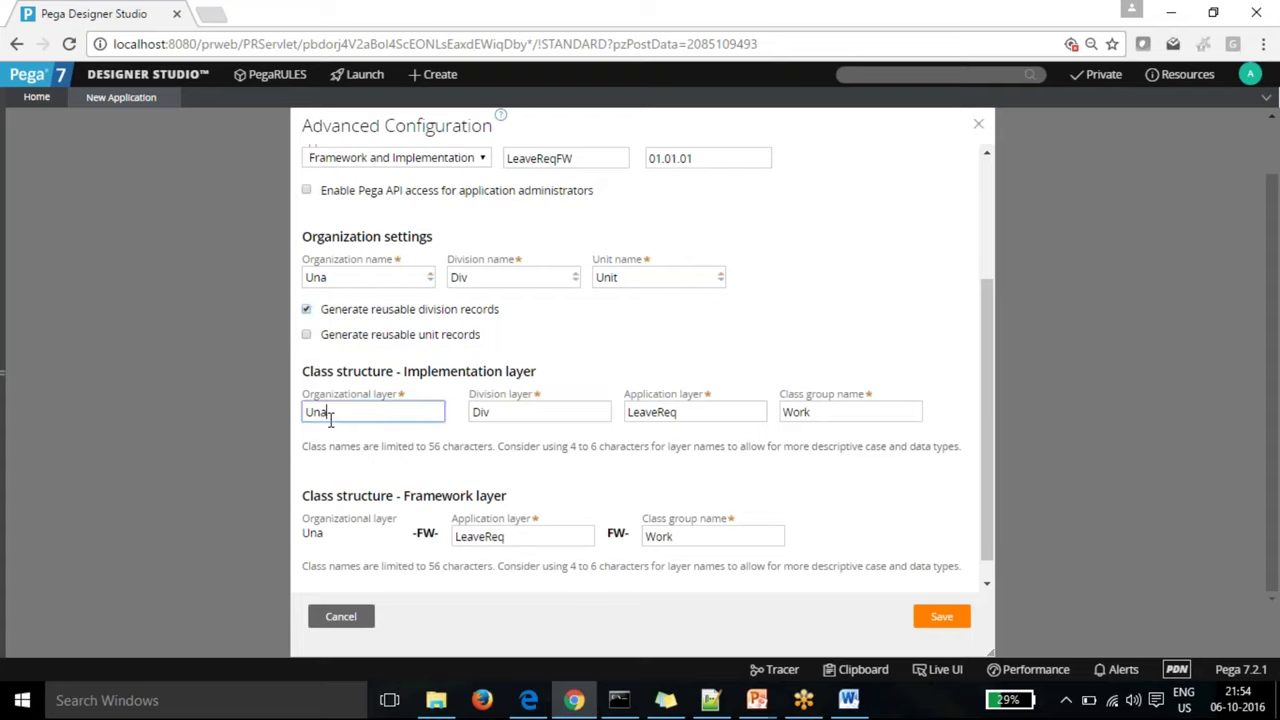
{"action": "left_click", "coordinate": [557, 411]}
{"action": "left_click", "coordinate": [686, 420]}
{"action": "left_click", "coordinate": [820, 417]}
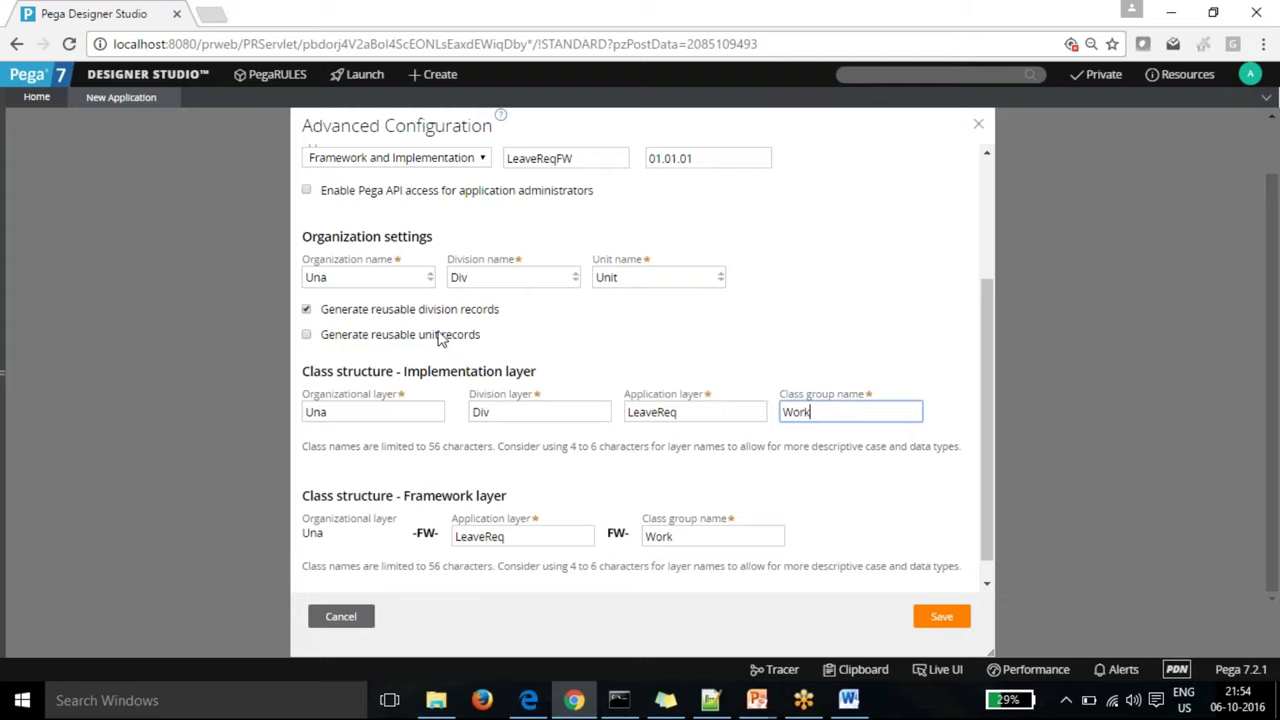
Step: Try the reusable unit and division options, end with division records enabled, and save
{"action": "left_click", "coordinate": [307, 336]}
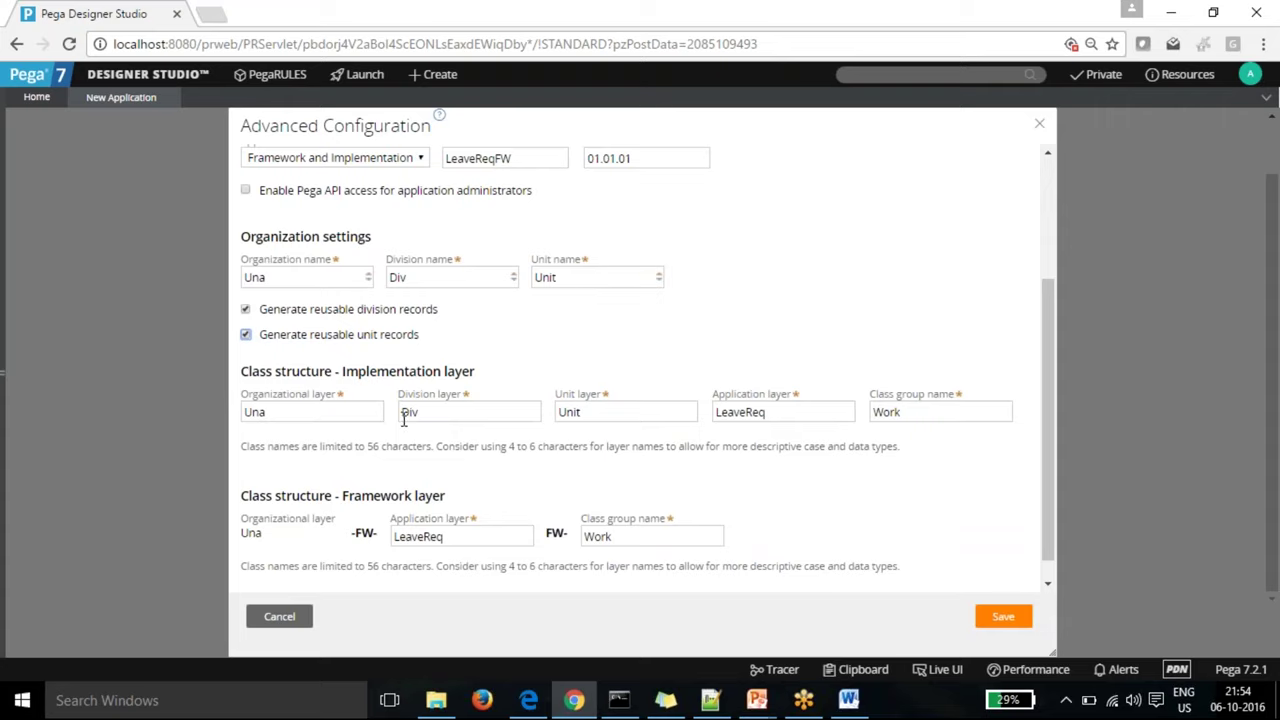
{"action": "left_click", "coordinate": [646, 411]}
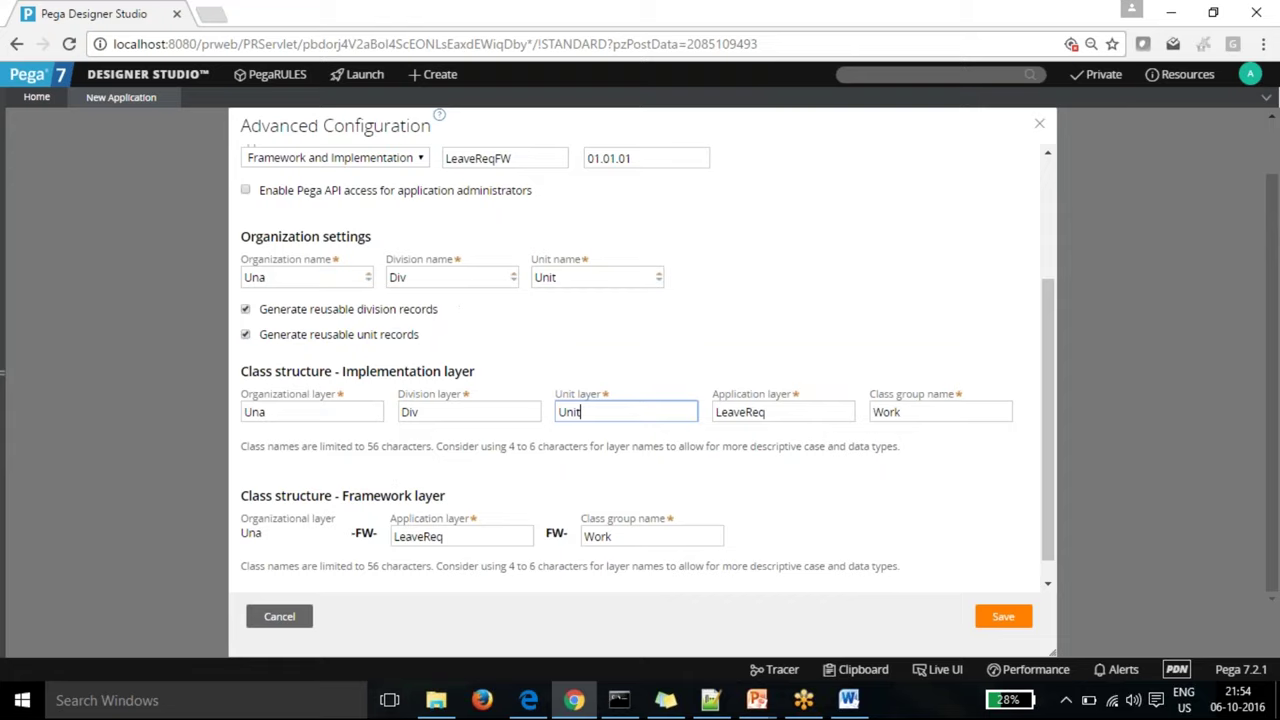
{"action": "left_click", "coordinate": [245, 312]}
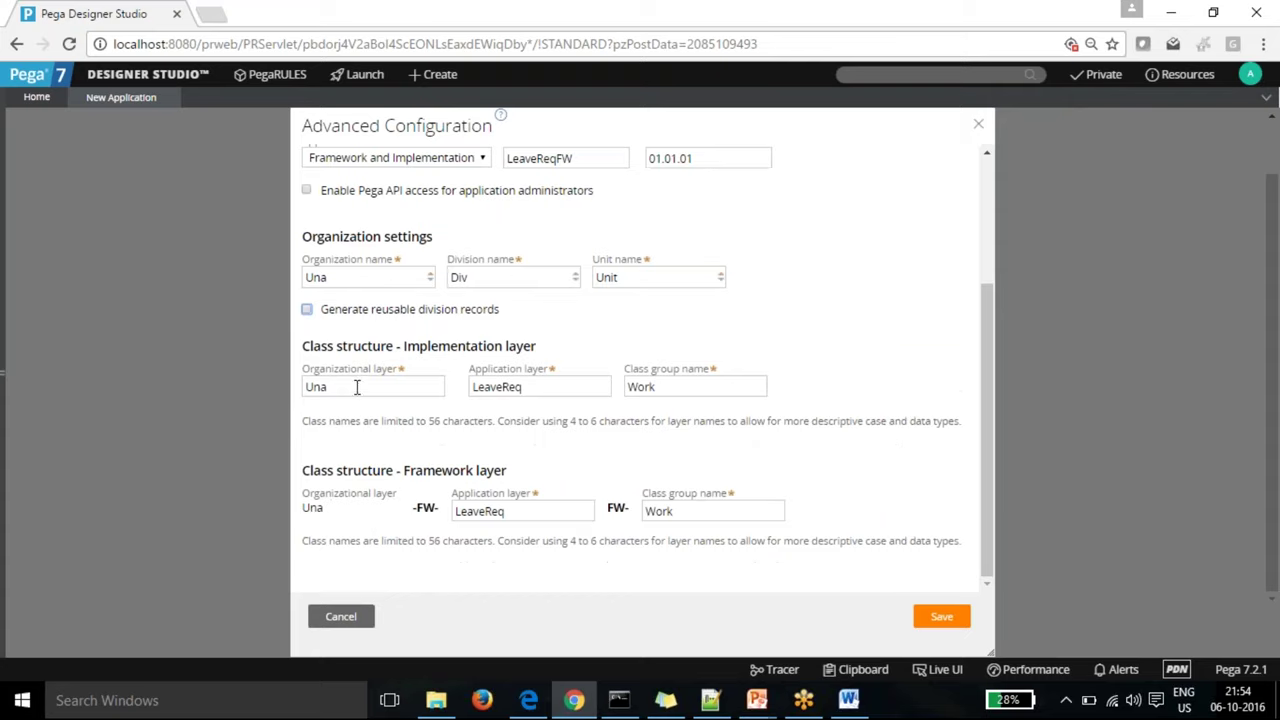
{"action": "left_click", "coordinate": [480, 277]}
{"action": "left_click", "coordinate": [627, 280]}
{"action": "left_click", "coordinate": [637, 336]}
{"action": "left_click", "coordinate": [306, 309]}
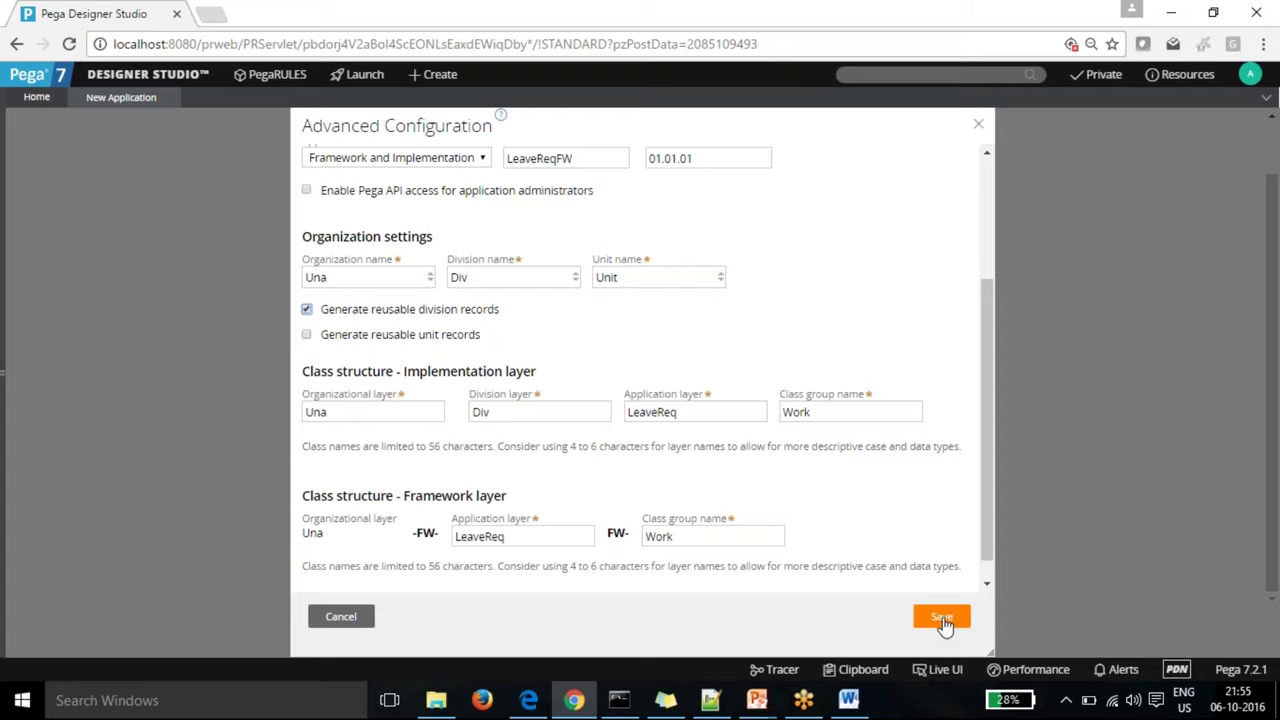
{"action": "left_click", "coordinate": [944, 622]}
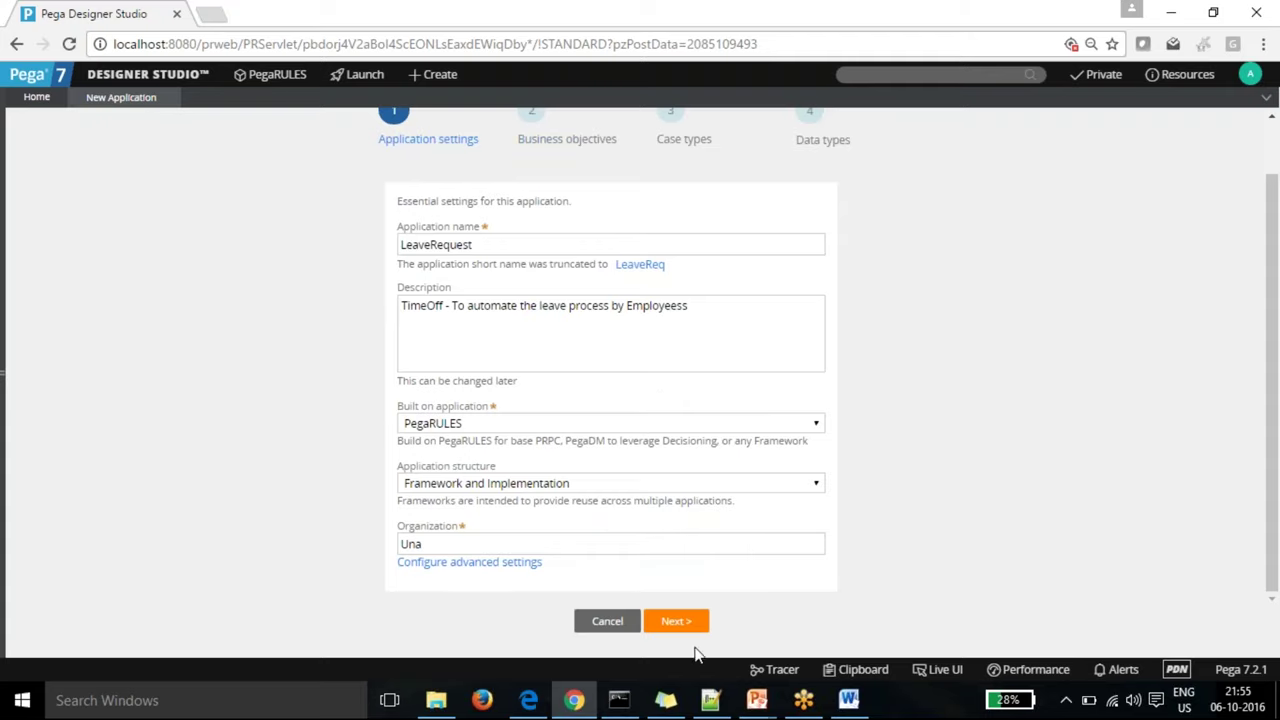
Step: Add the business objective 'Automate the Leave processs' and advance to Case types
{"action": "left_click", "coordinate": [676, 622]}
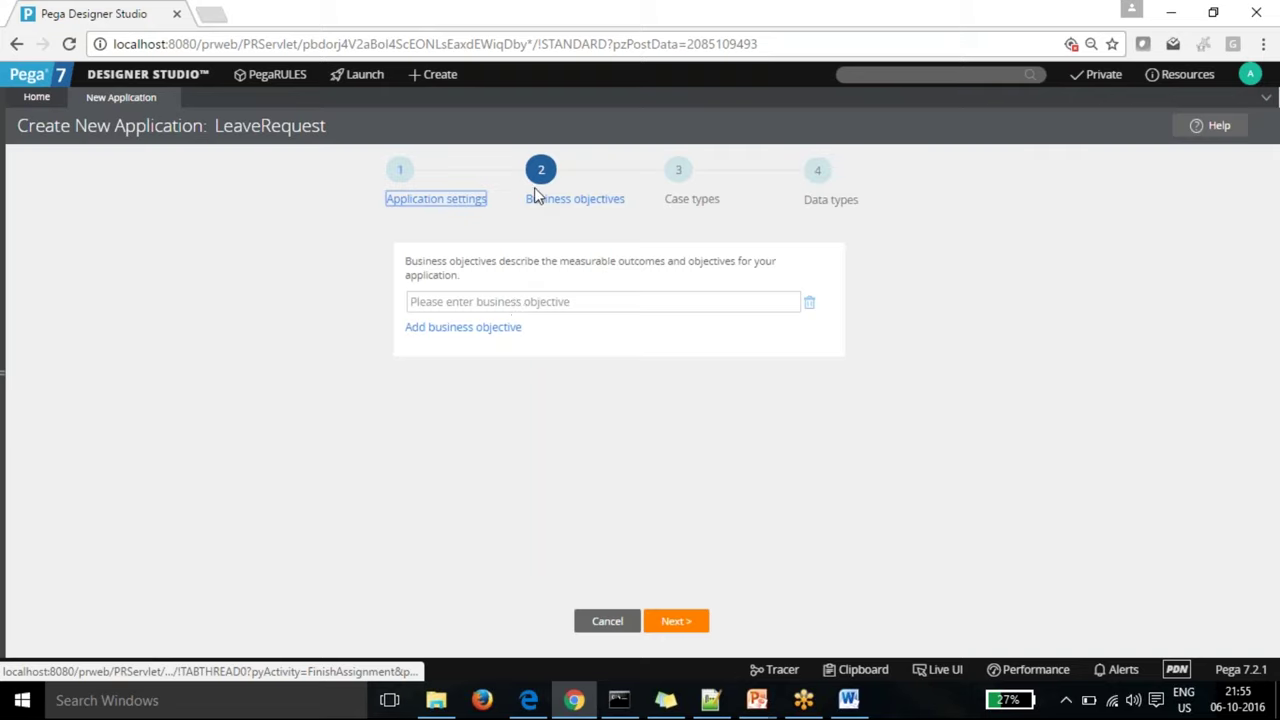
{"action": "left_click", "coordinate": [514, 303]}
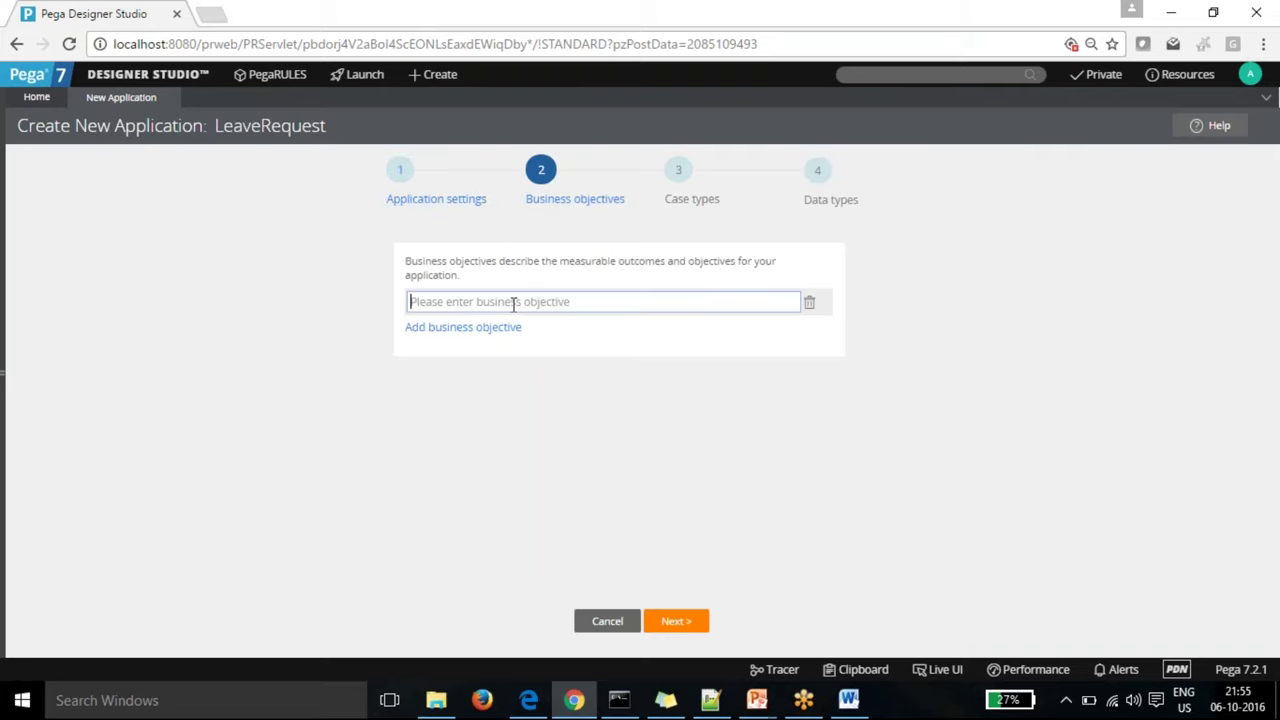
{"action": "type", "text": "Au"}
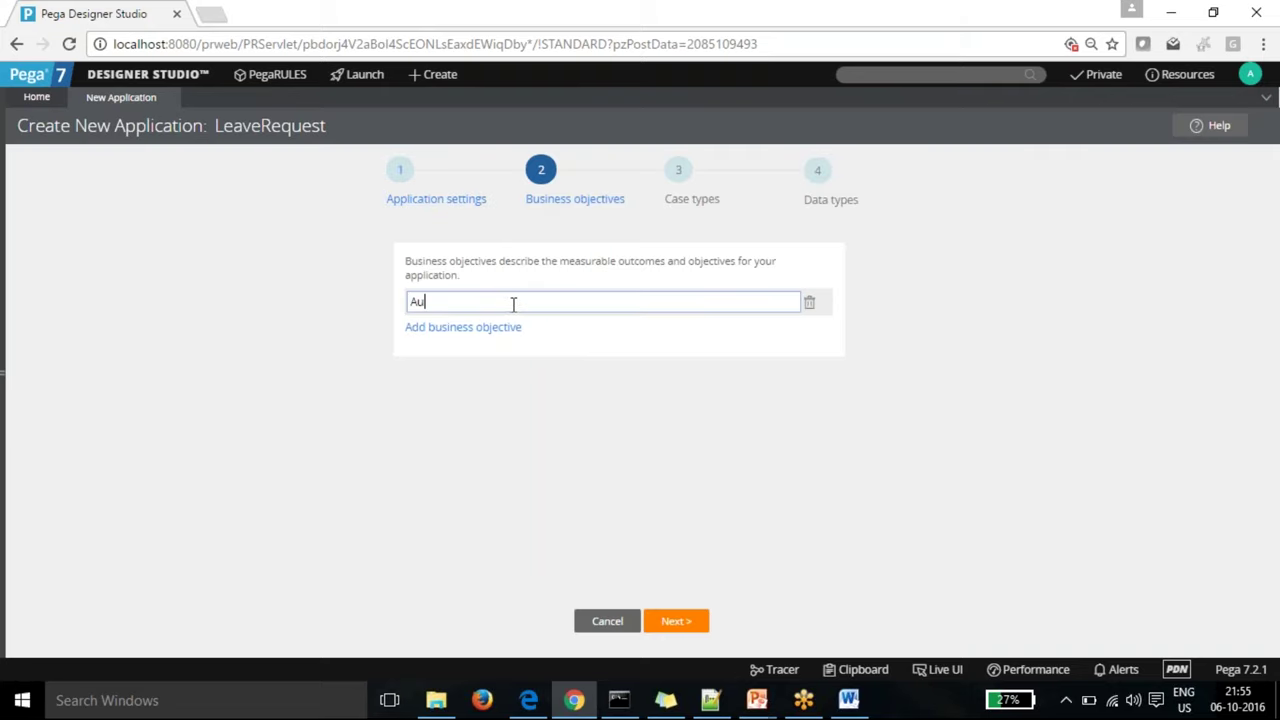
{"action": "type", "text": "tomate the"}
{"action": "type", "text": "Leave processs"}
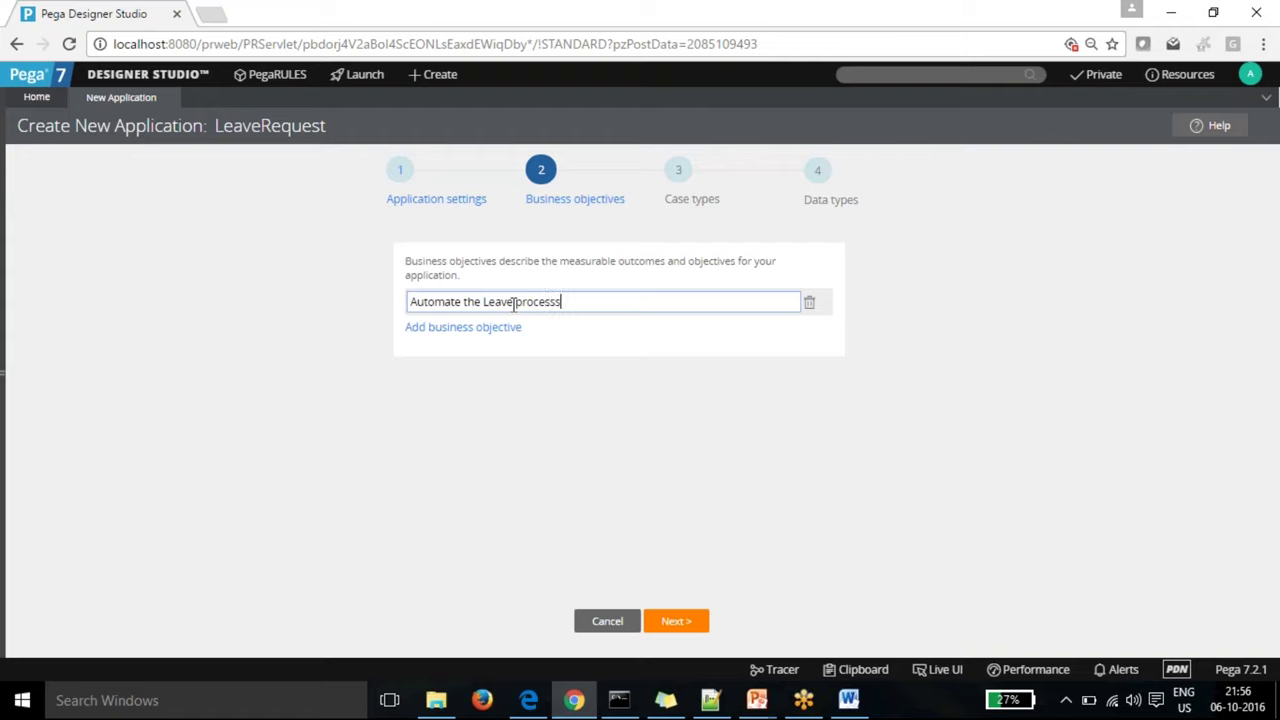
{"action": "left_click", "coordinate": [560, 381]}
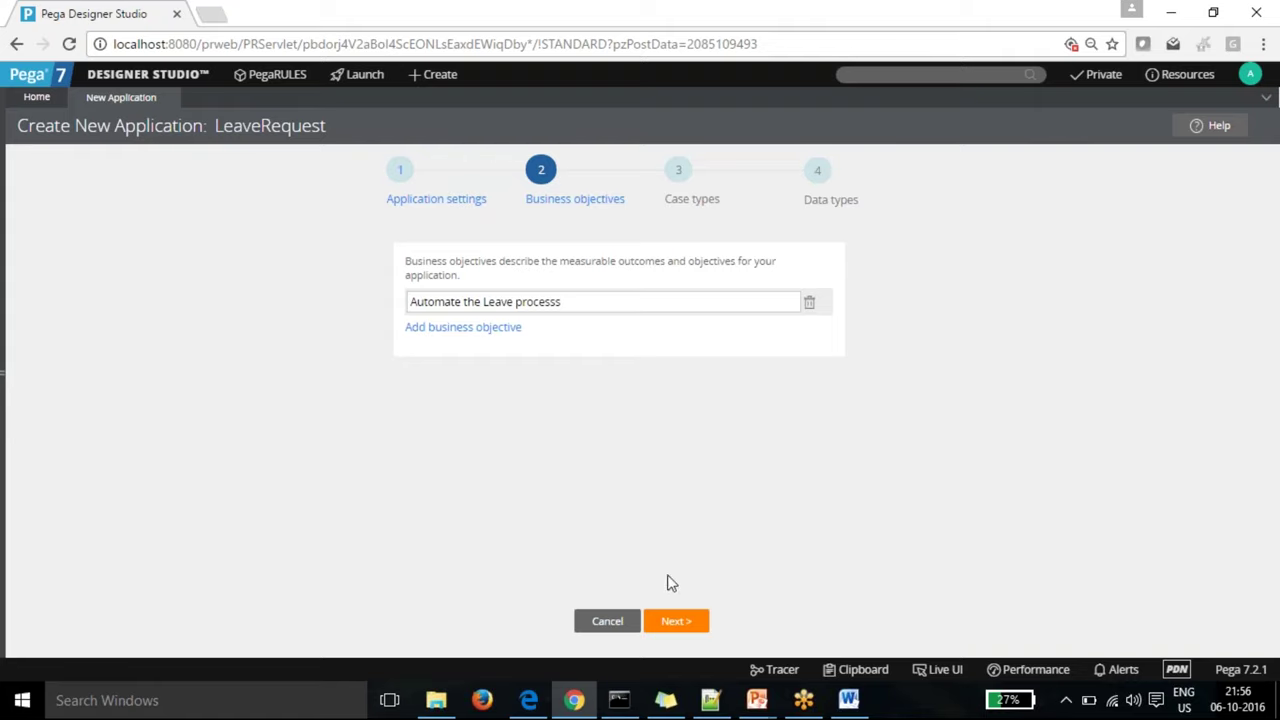
{"action": "left_click", "coordinate": [680, 624]}
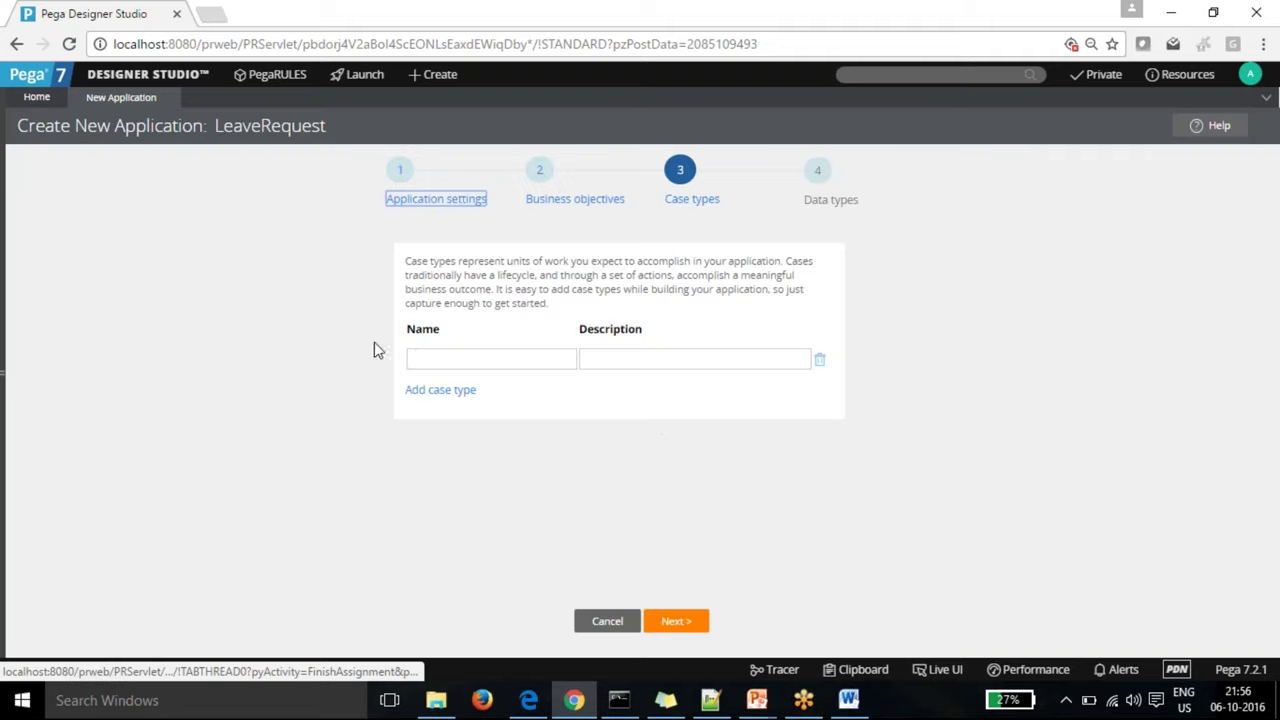
Step: Enter the case type name 'Leave Request', then rework it to 'Request Leave' with a matching description
{"action": "left_click", "coordinate": [428, 357]}
{"action": "type", "text": "L"}
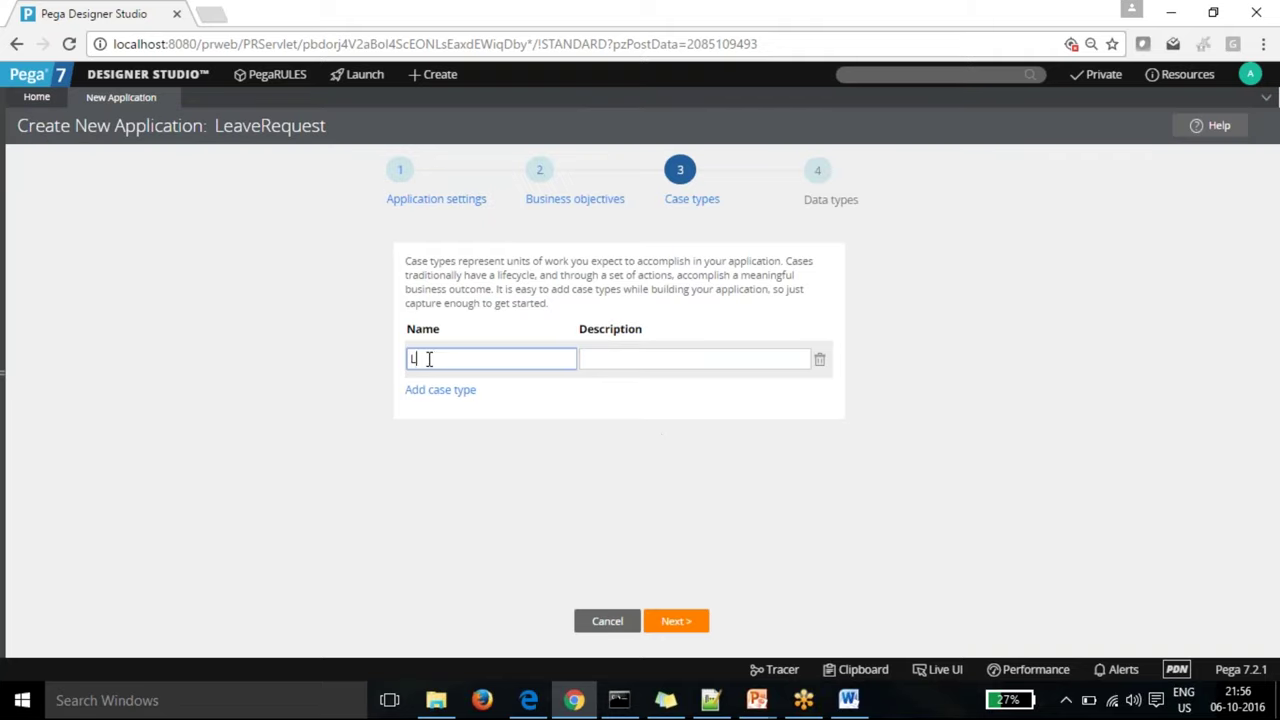
{"action": "type", "text": "eave Request"}
{"action": "left_click", "coordinate": [443, 358]}
{"action": "key", "text": "BackSpace"}
{"action": "key", "text": "BackSpace"}
{"action": "key", "text": "BackSpace"}
{"action": "key", "text": "BackSpace"}
{"action": "key", "text": "BackSpace"}
{"action": "key", "text": "BackSpace"}
{"action": "key", "text": "End"}
{"action": "type", "text": "Leave"}
{"action": "key", "text": "Tab"}
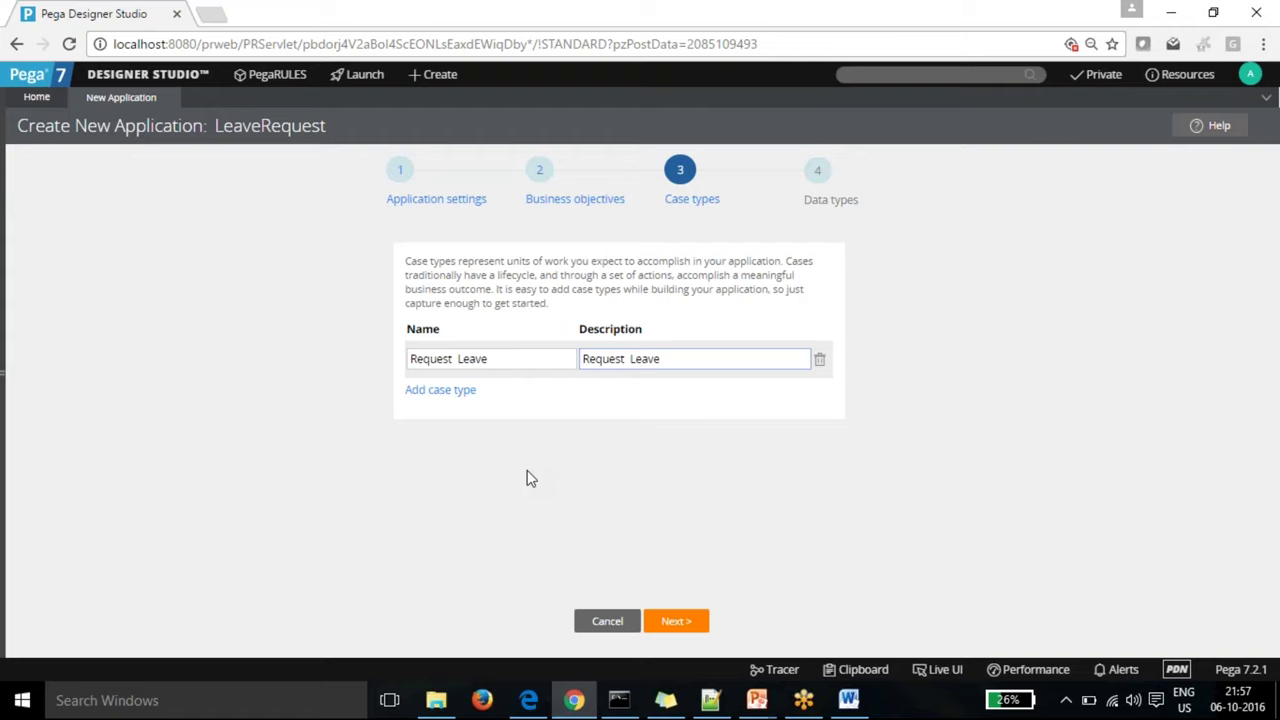
Step: Trim the case type name to 'Leave', refresh its description to 'Leave', and continue to Data types
{"action": "left_click", "coordinate": [458, 358]}
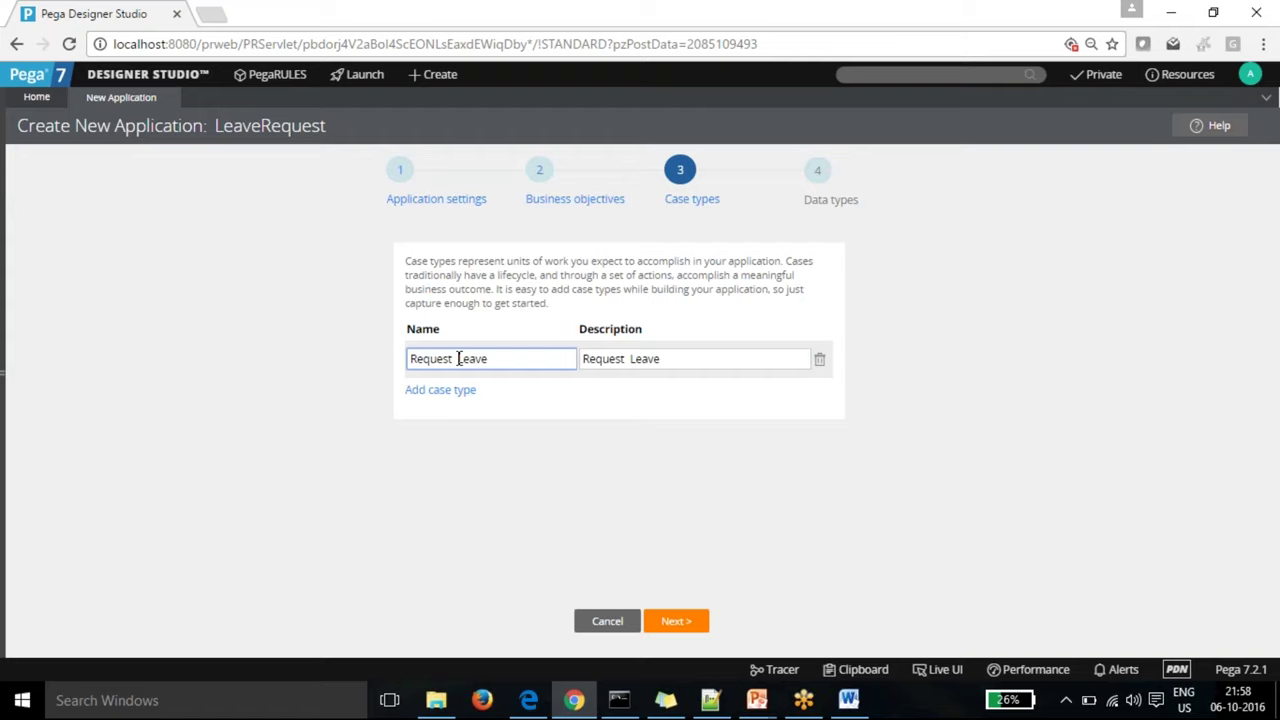
{"action": "key", "text": "BackSpace"}
{"action": "key", "text": "BackSpace"}
{"action": "key", "text": "BackSpace"}
{"action": "key", "text": "BackSpace"}
{"action": "key", "text": "BackSpace"}
{"action": "key", "text": "BackSpace"}
{"action": "key", "text": "BackSpace"}
{"action": "key", "text": "BackSpace"}
{"action": "key", "text": "BackSpace"}
{"action": "left_click", "coordinate": [706, 359]}
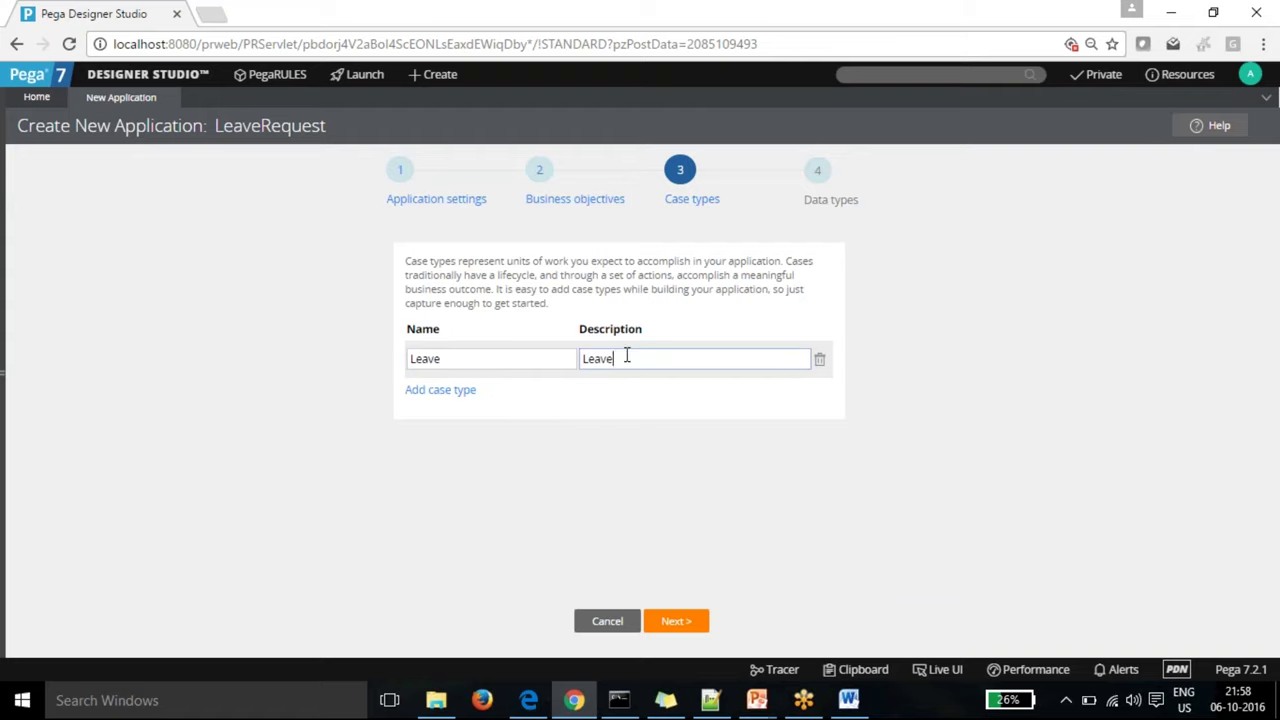
{"action": "left_click", "coordinate": [617, 424]}
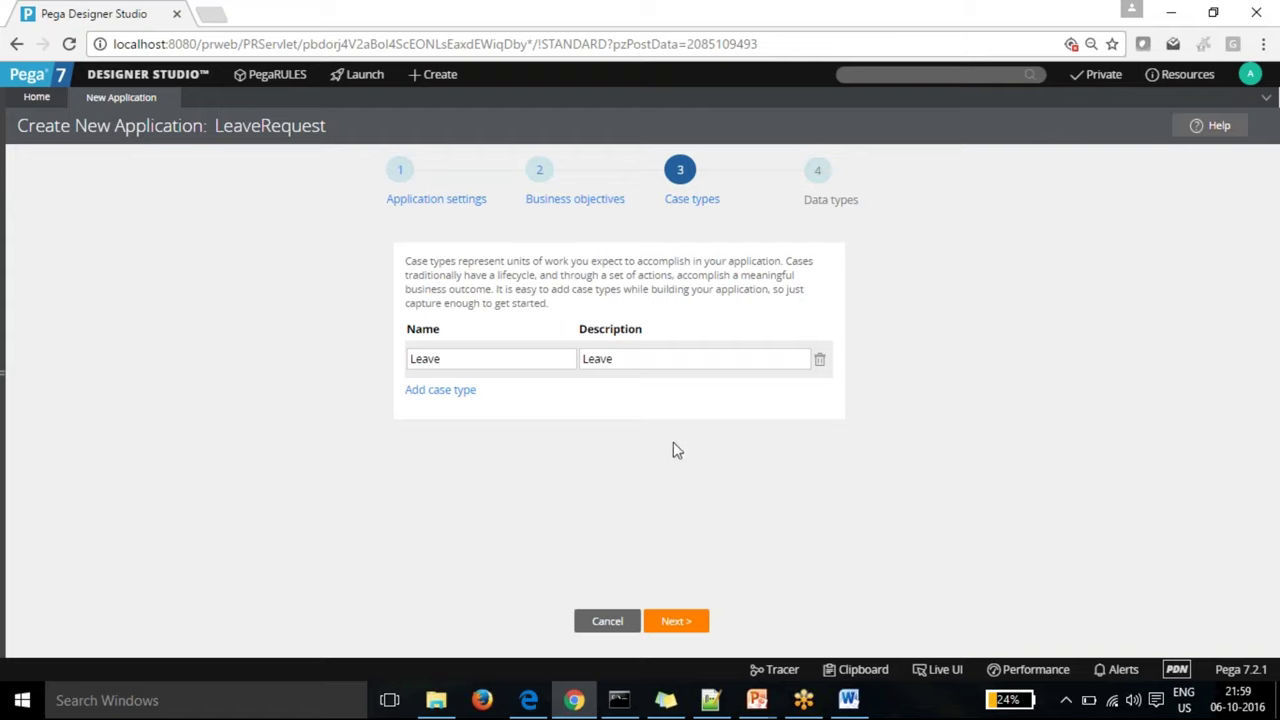
{"action": "left_click", "coordinate": [680, 622]}
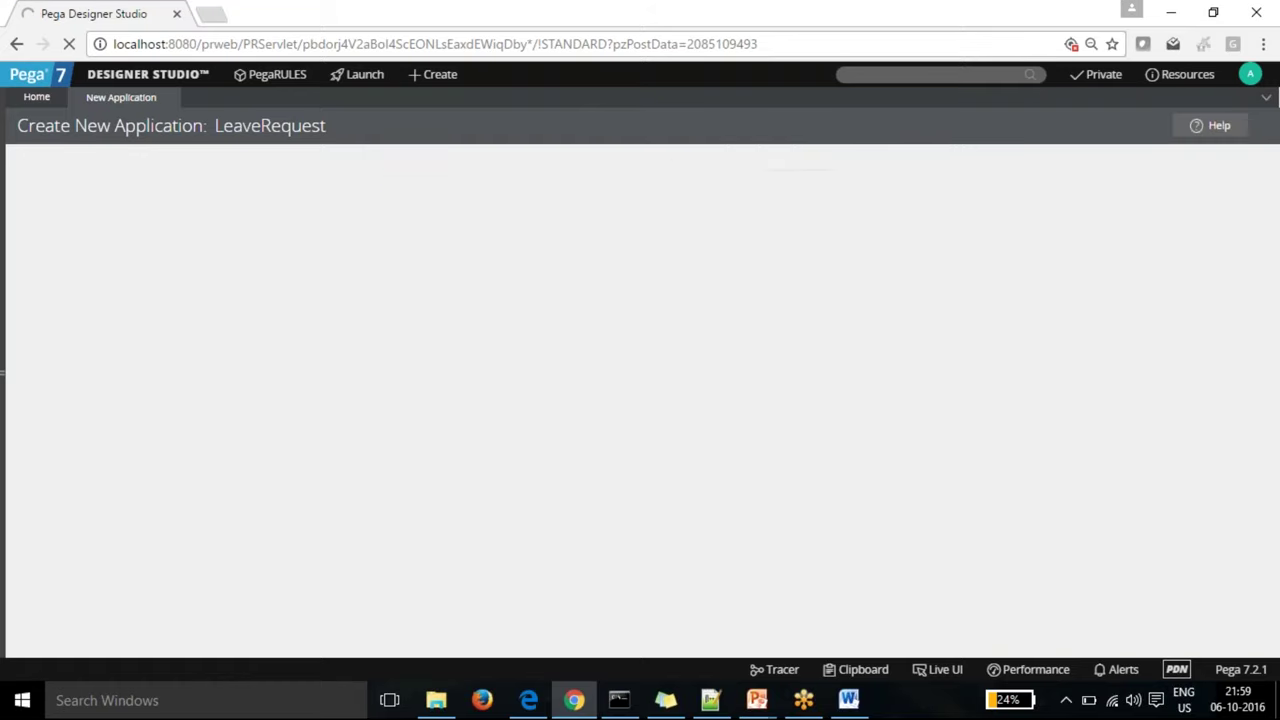
Step: Add data types Employee and LeaveDetails with auto-filled descriptions and the Enterprise reuse layer
{"action": "left_click", "coordinate": [498, 372]}
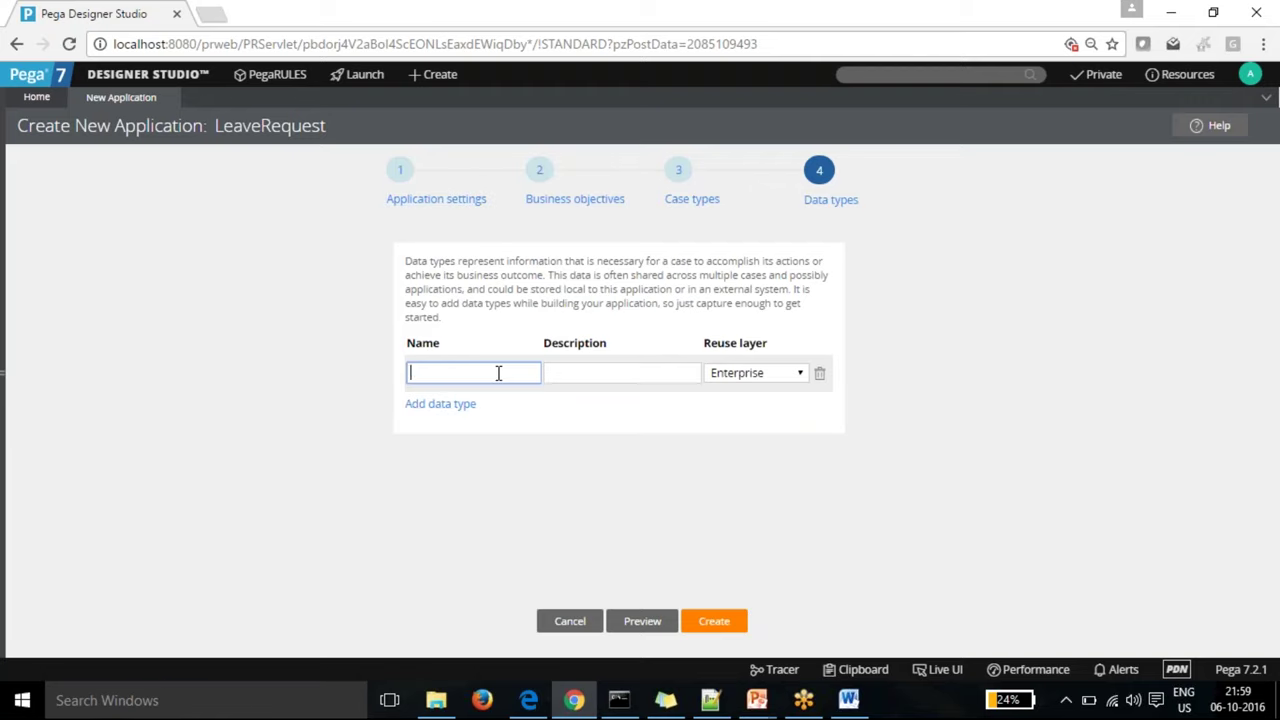
{"action": "type", "text": "Employee"}
{"action": "key", "text": "Tab"}
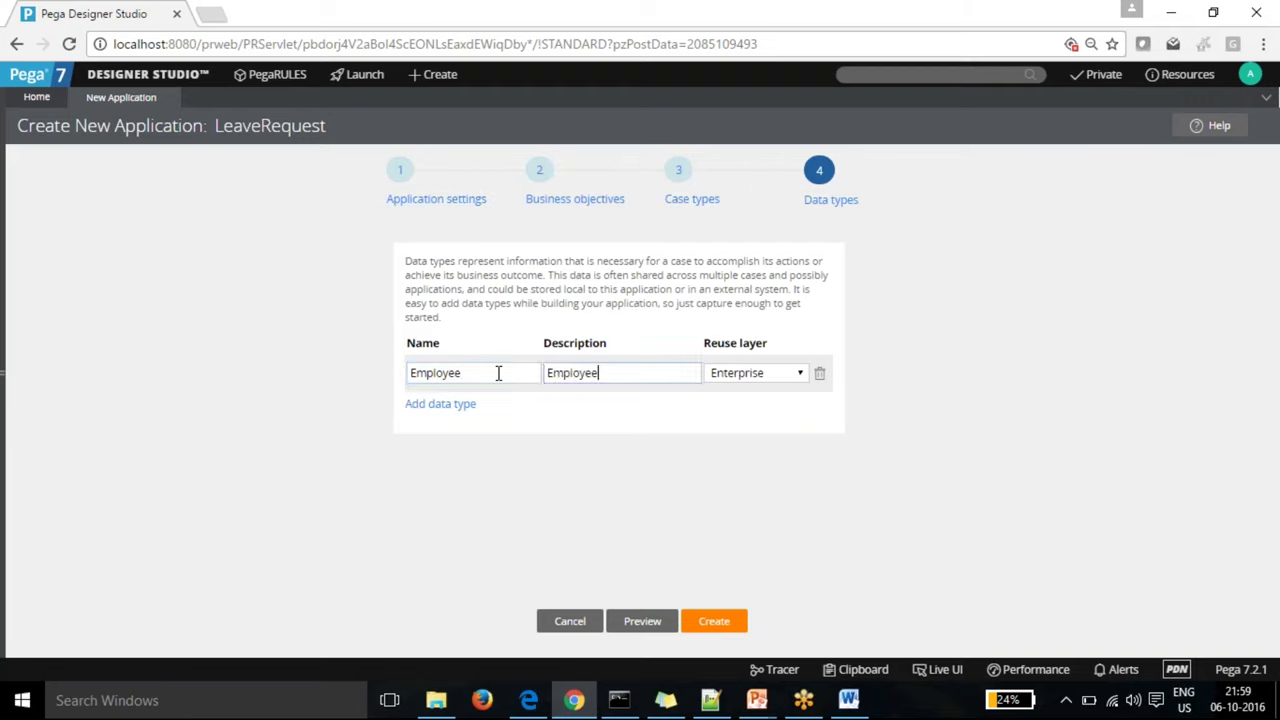
{"action": "left_click", "coordinate": [450, 405]}
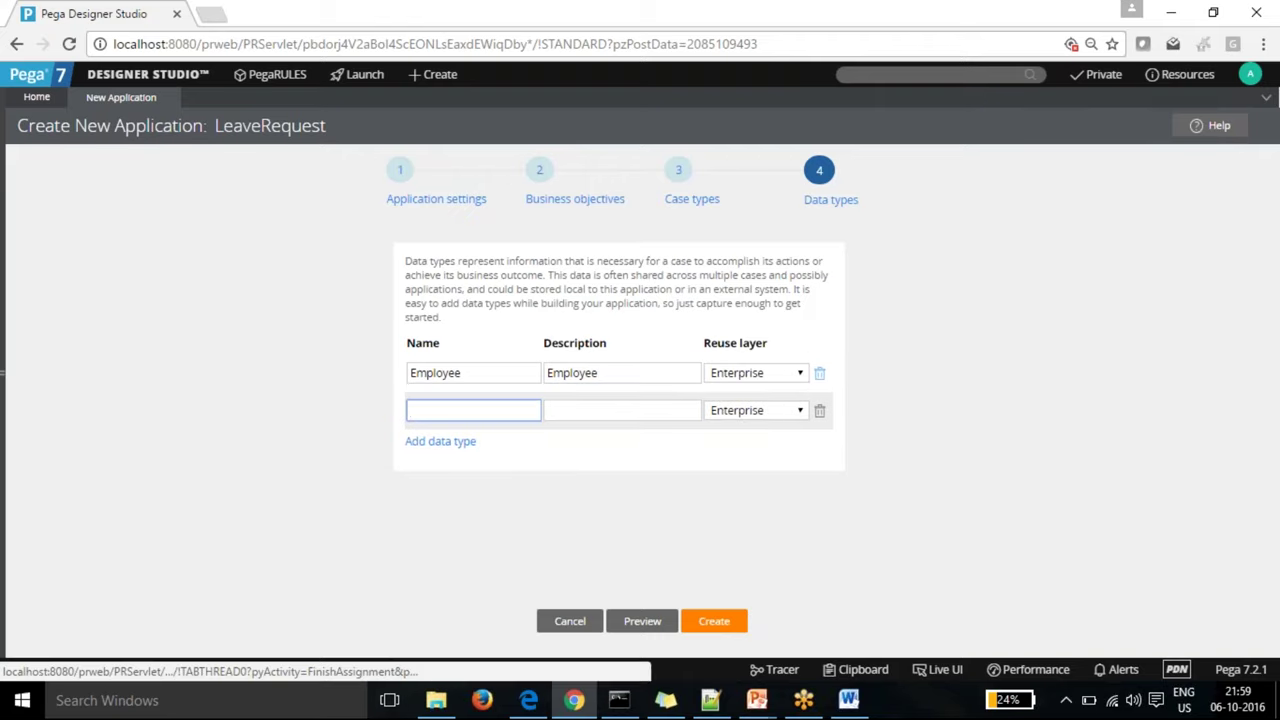
{"action": "type", "text": "Leave"}
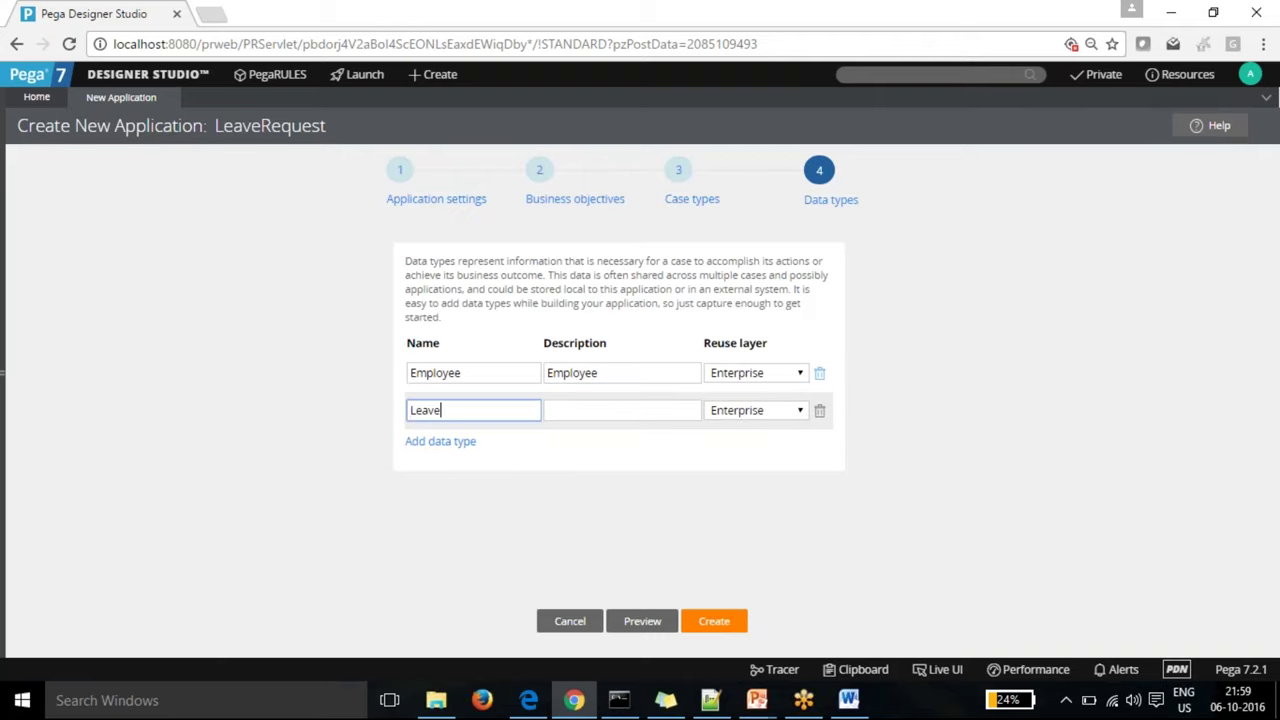
{"action": "type", "text": "Details"}
{"action": "key", "text": "Tab"}
{"action": "key", "text": "Tab"}
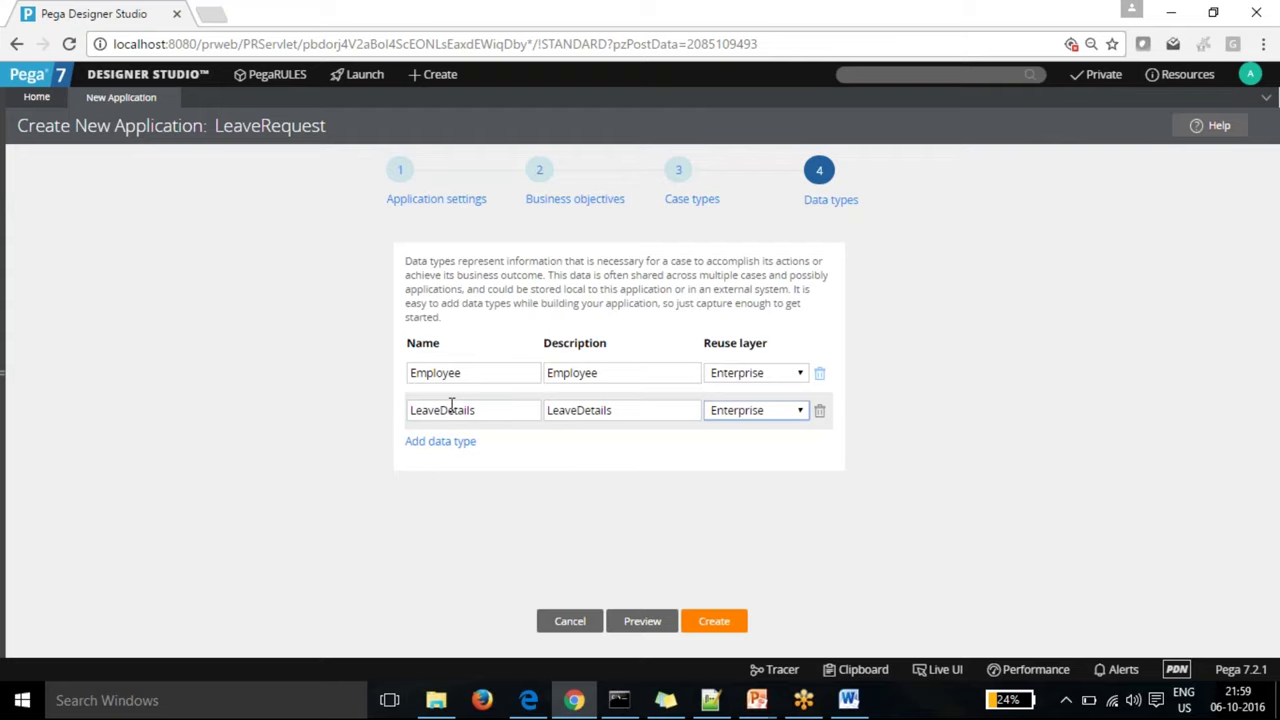
{"action": "left_click", "coordinate": [530, 489]}
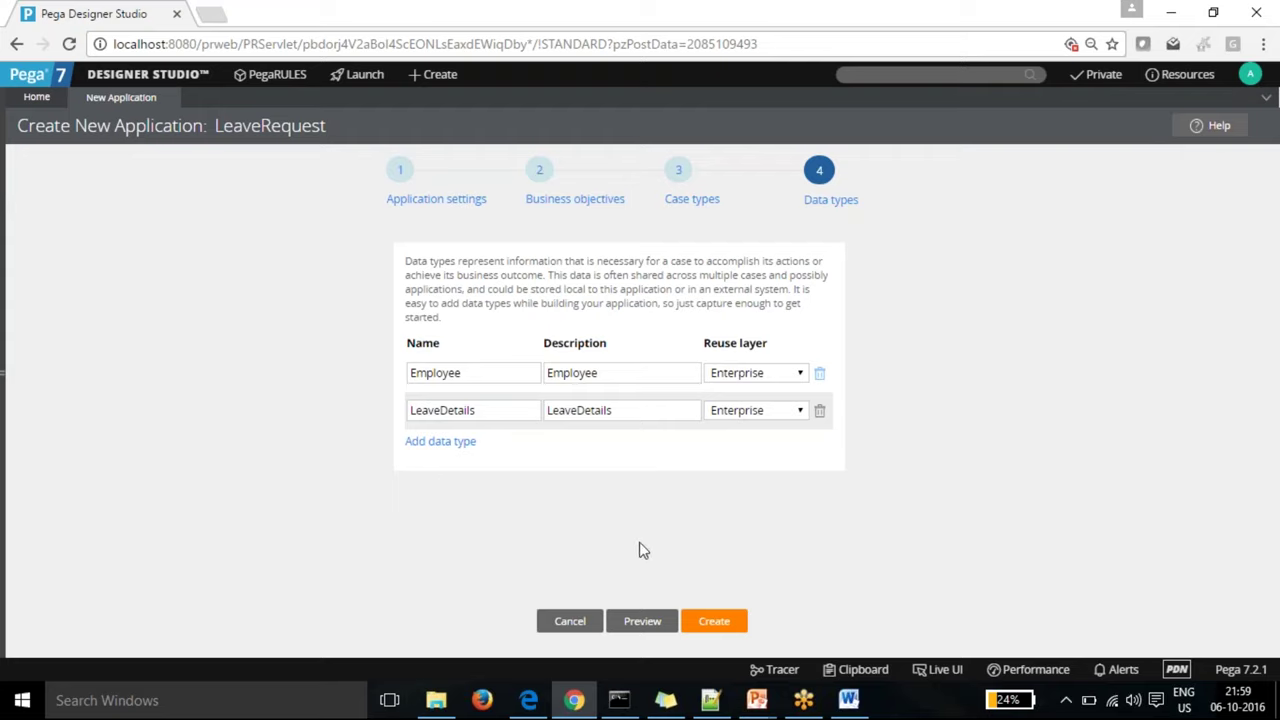
Step: Preview the generated records, expanding the Other, Una Organization, Data, Framework and Cases nodes, then close it
{"action": "left_click", "coordinate": [643, 623]}
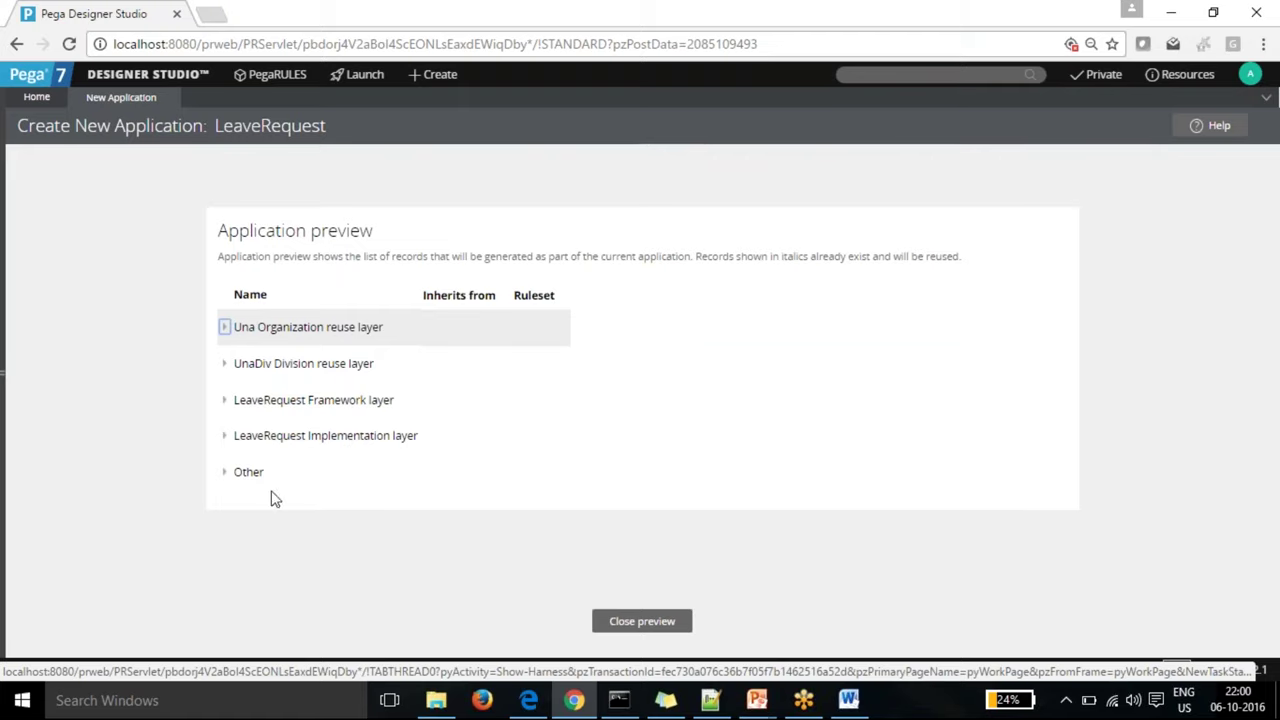
{"action": "left_click", "coordinate": [225, 477]}
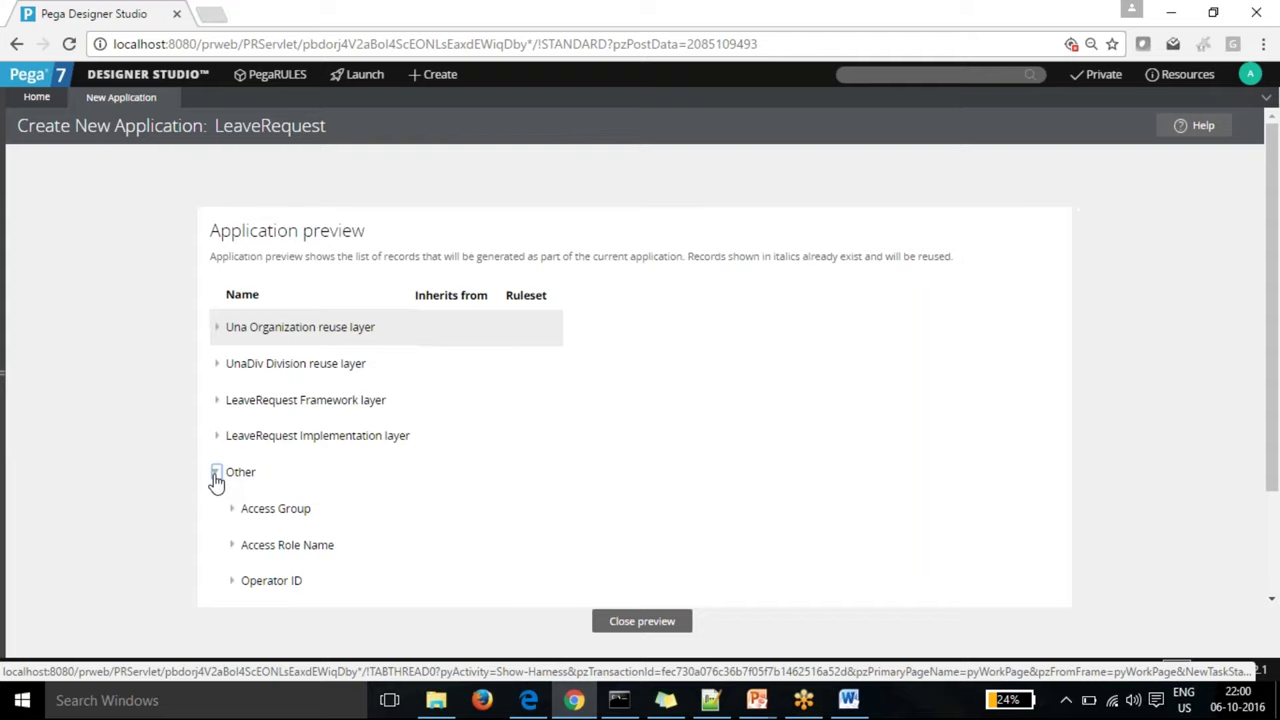
{"action": "left_click", "coordinate": [218, 476]}
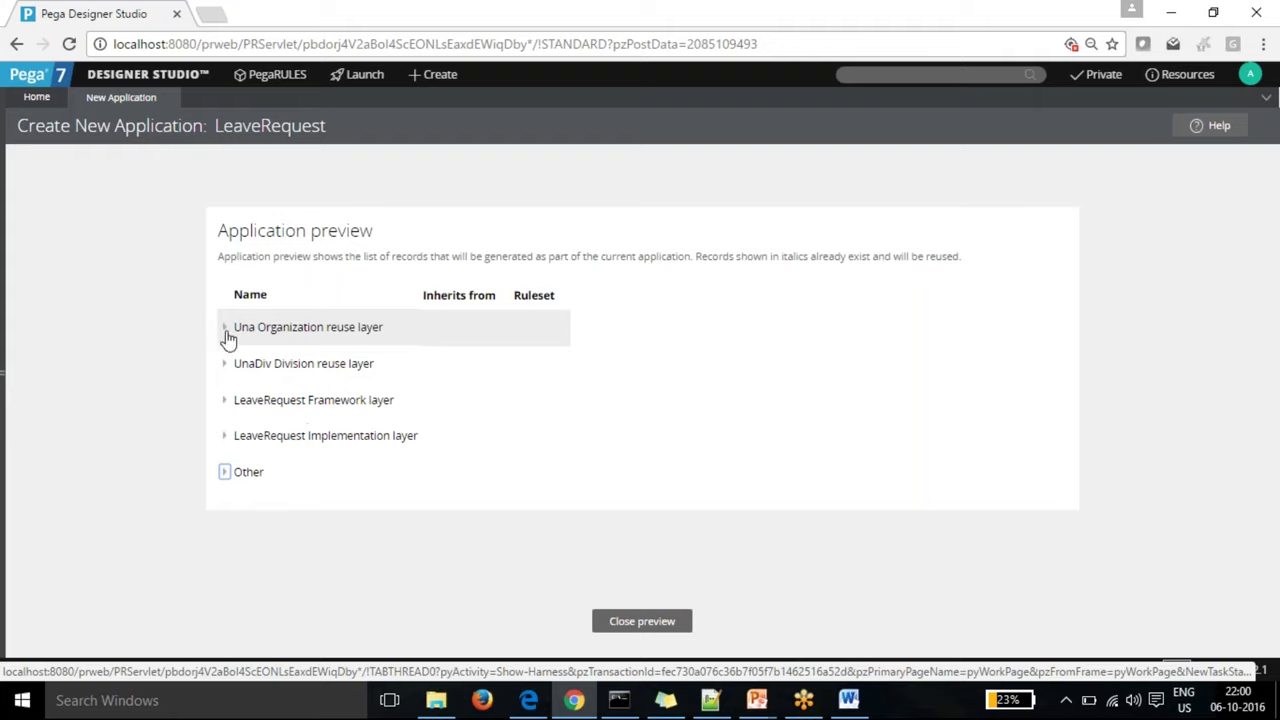
{"action": "left_click", "coordinate": [224, 327]}
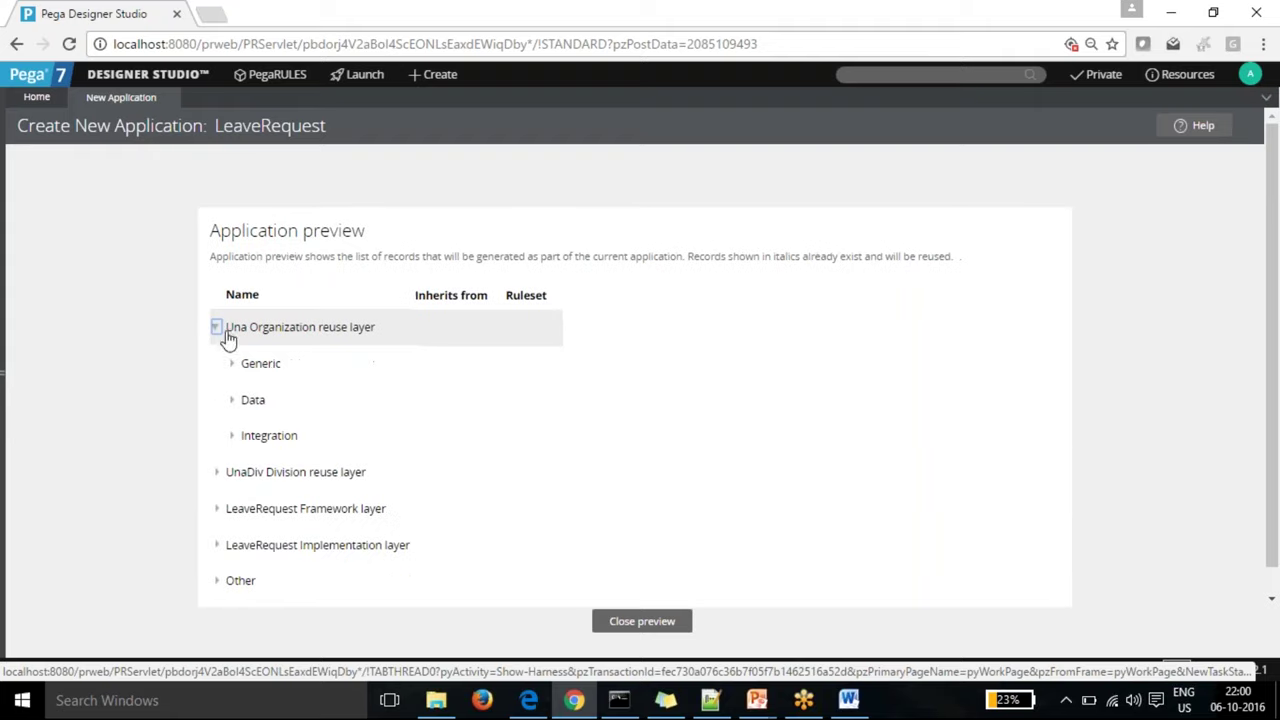
{"action": "left_click", "coordinate": [231, 400]}
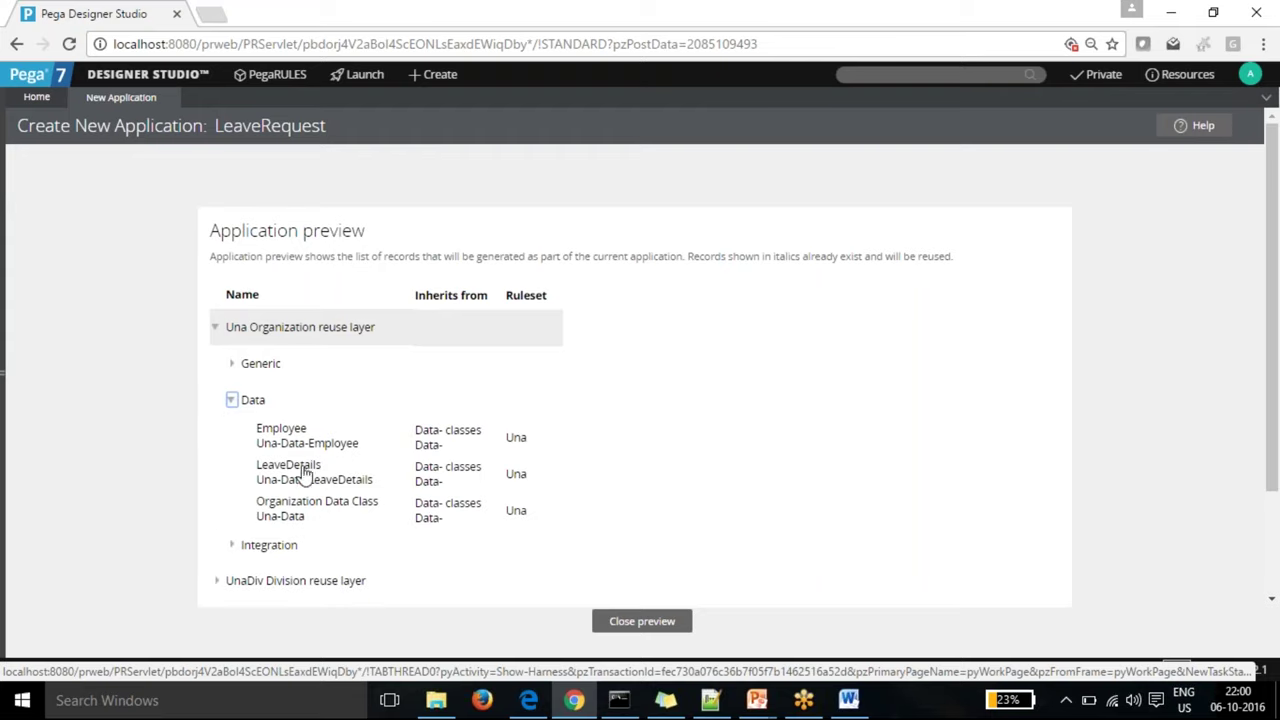
{"action": "left_click", "coordinate": [231, 400]}
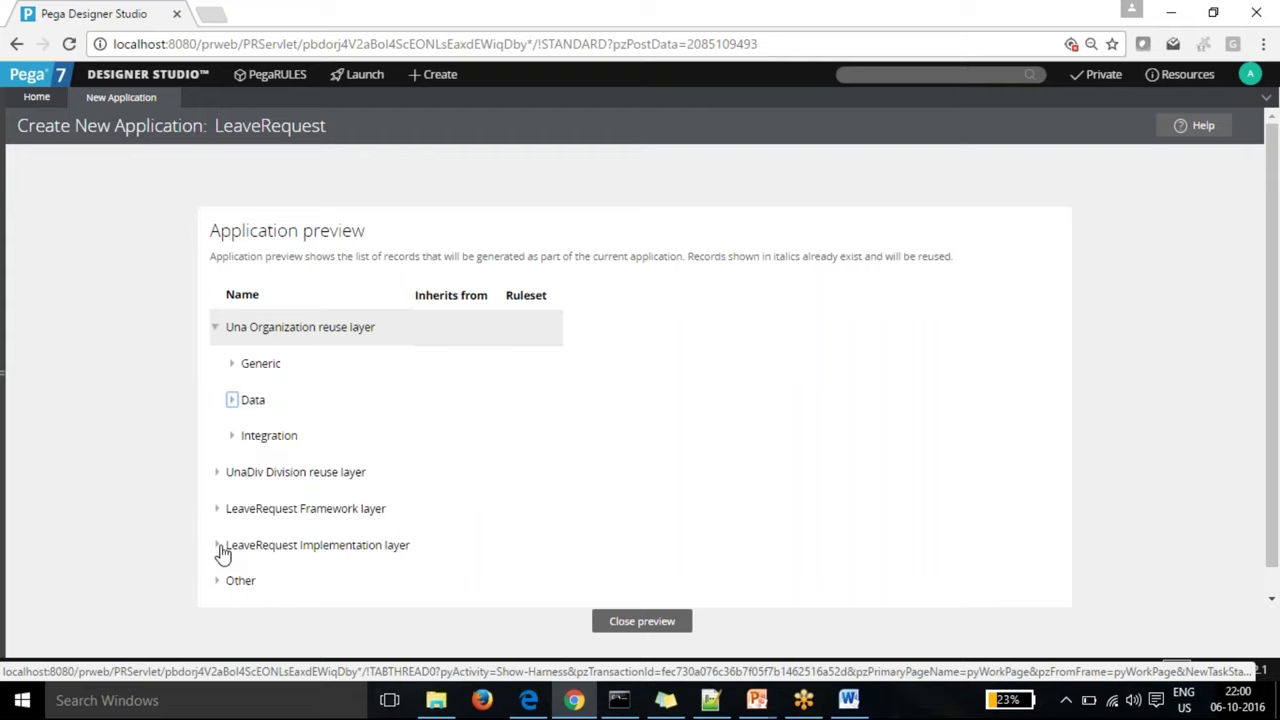
{"action": "left_click", "coordinate": [216, 508]}
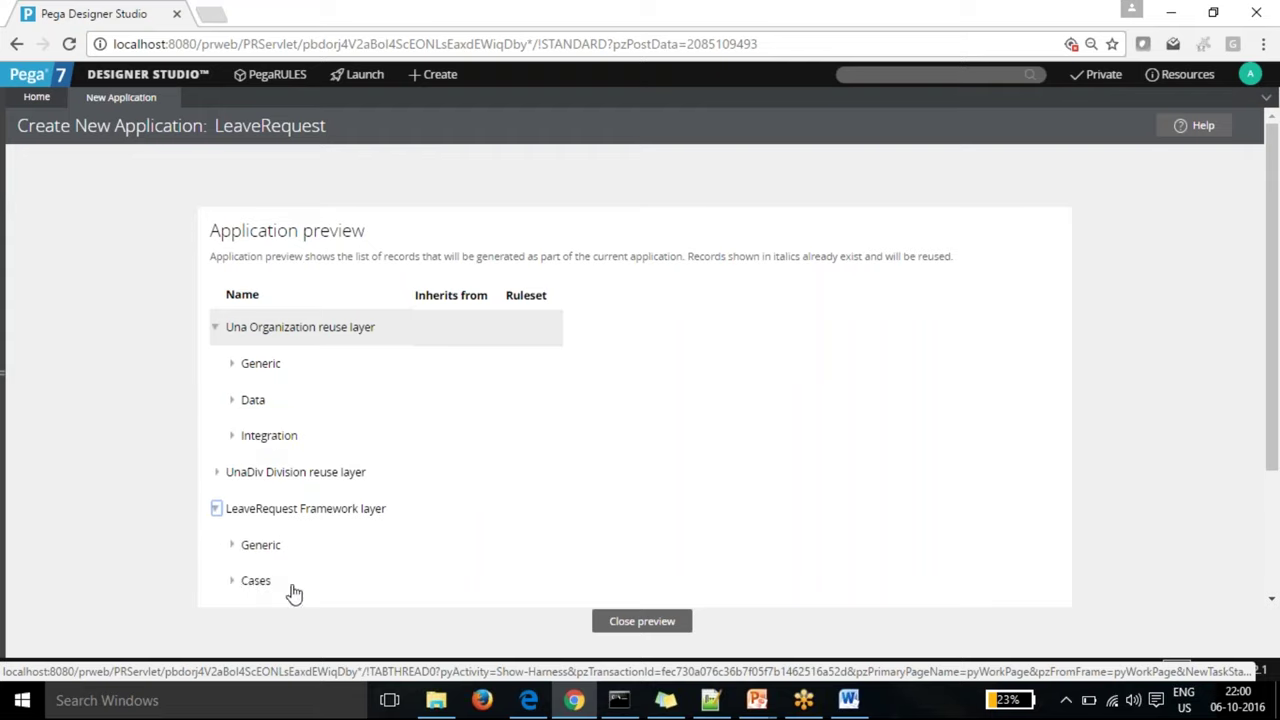
{"action": "left_click", "coordinate": [232, 580]}
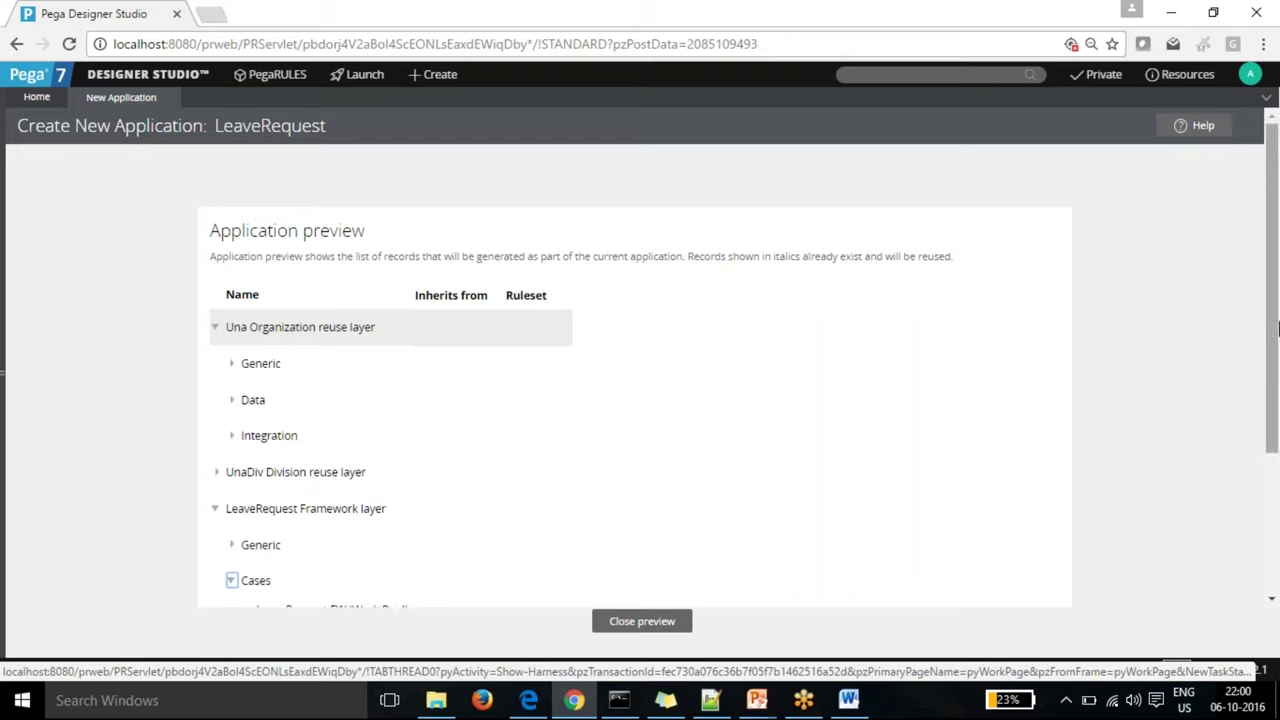
{"action": "scroll", "coordinate": [1275, 378], "scroll_direction": "down", "scroll_amount": 1}
{"action": "scroll", "coordinate": [1275, 378], "scroll_direction": "down", "scroll_amount": 1}
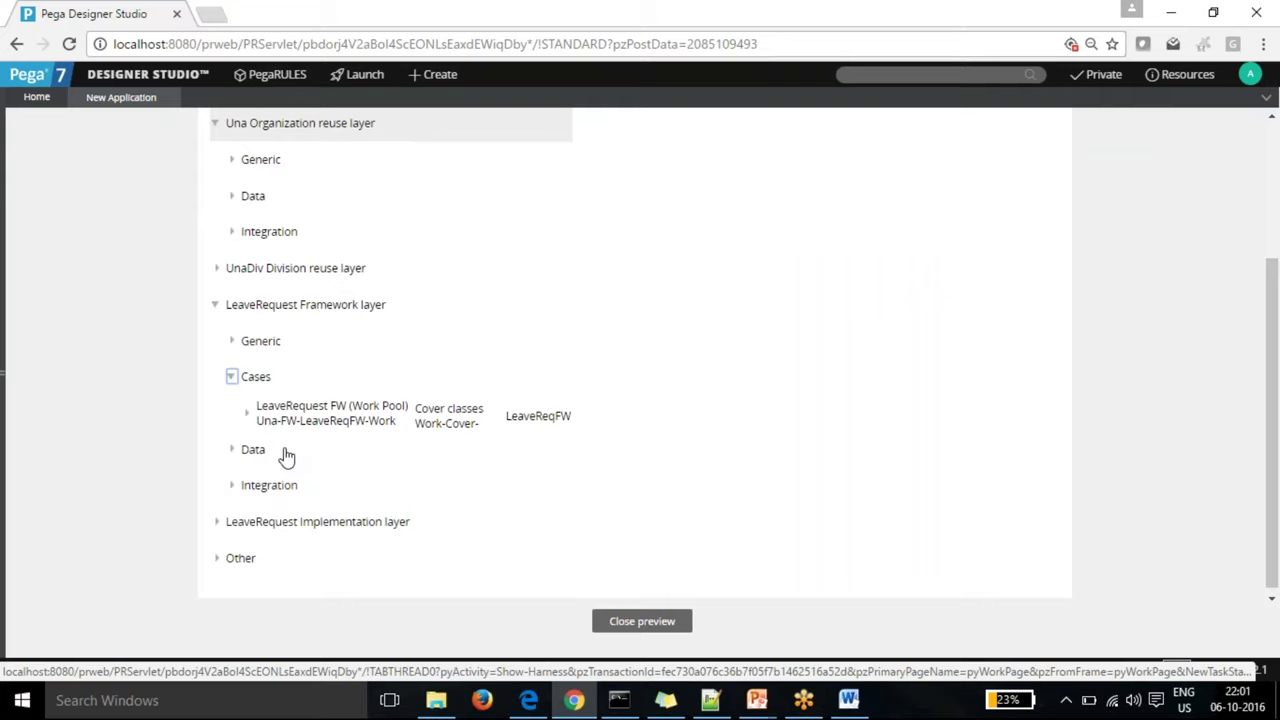
{"action": "left_click", "coordinate": [653, 628]}
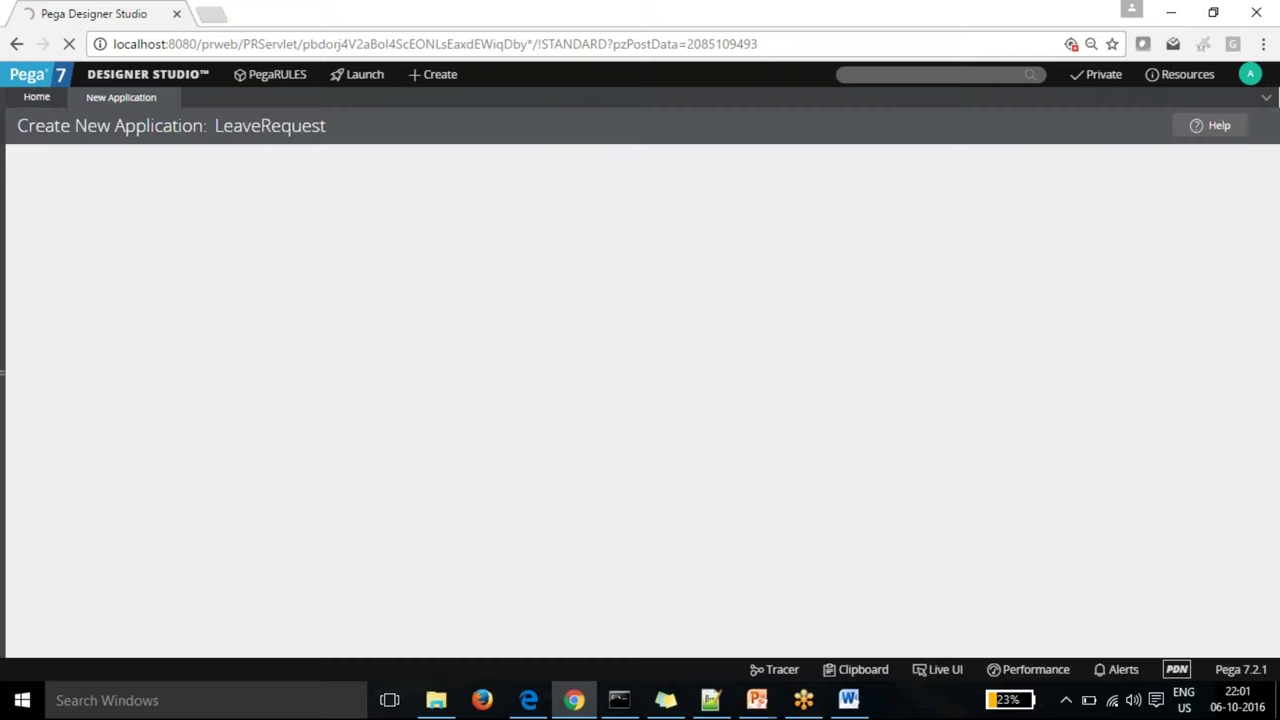
Step: Create the LeaveRequest application, switch between the Home and wizard tabs, and show the PRPC Startup console
{"action": "left_click", "coordinate": [714, 621]}
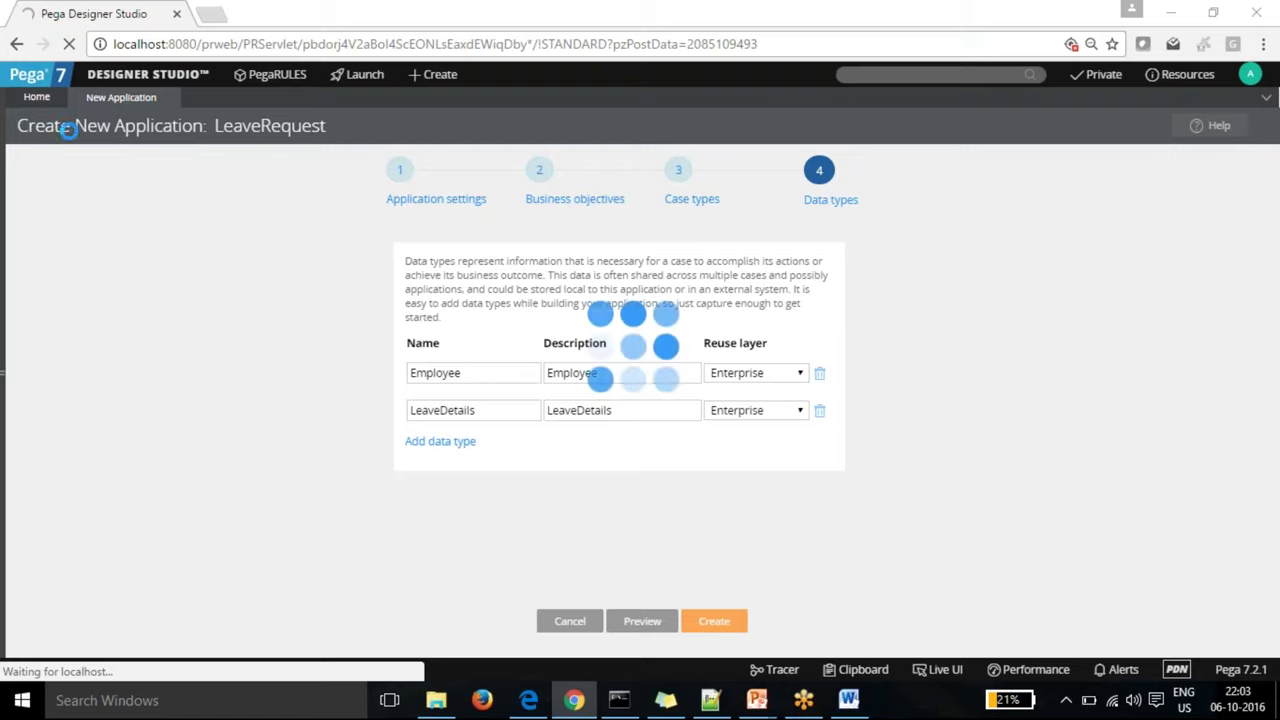
{"action": "left_click", "coordinate": [36, 99]}
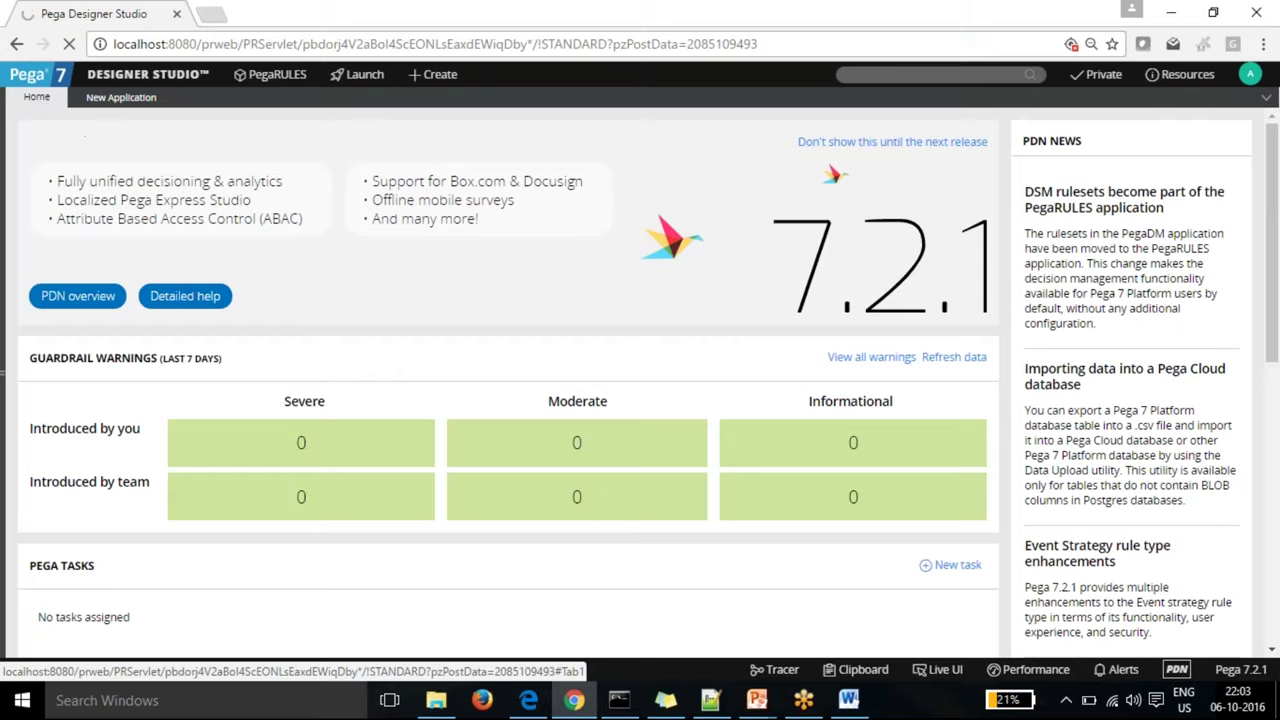
{"action": "left_click", "coordinate": [110, 98]}
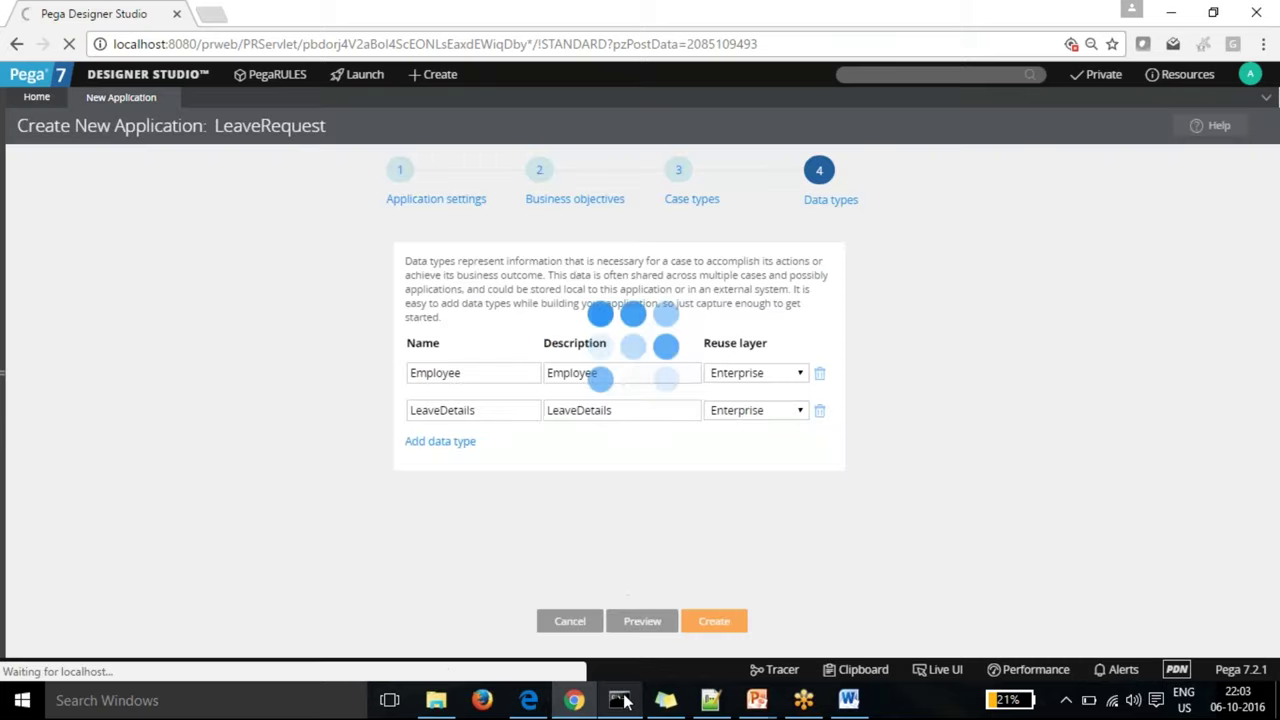
{"action": "left_click", "coordinate": [621, 700]}
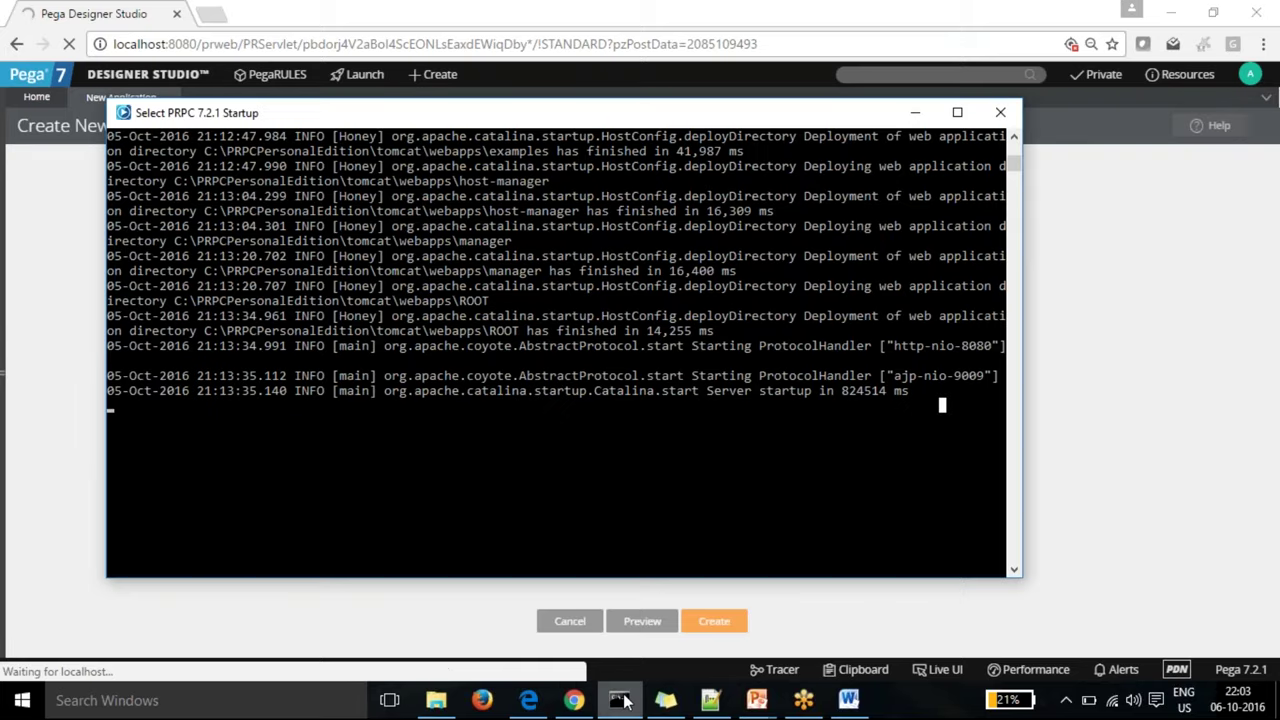
Step: Minimize the PRPC 7.2.1 Startup console server log while the LeaveRequest application is still being created
{"action": "left_click", "coordinate": [621, 700]}
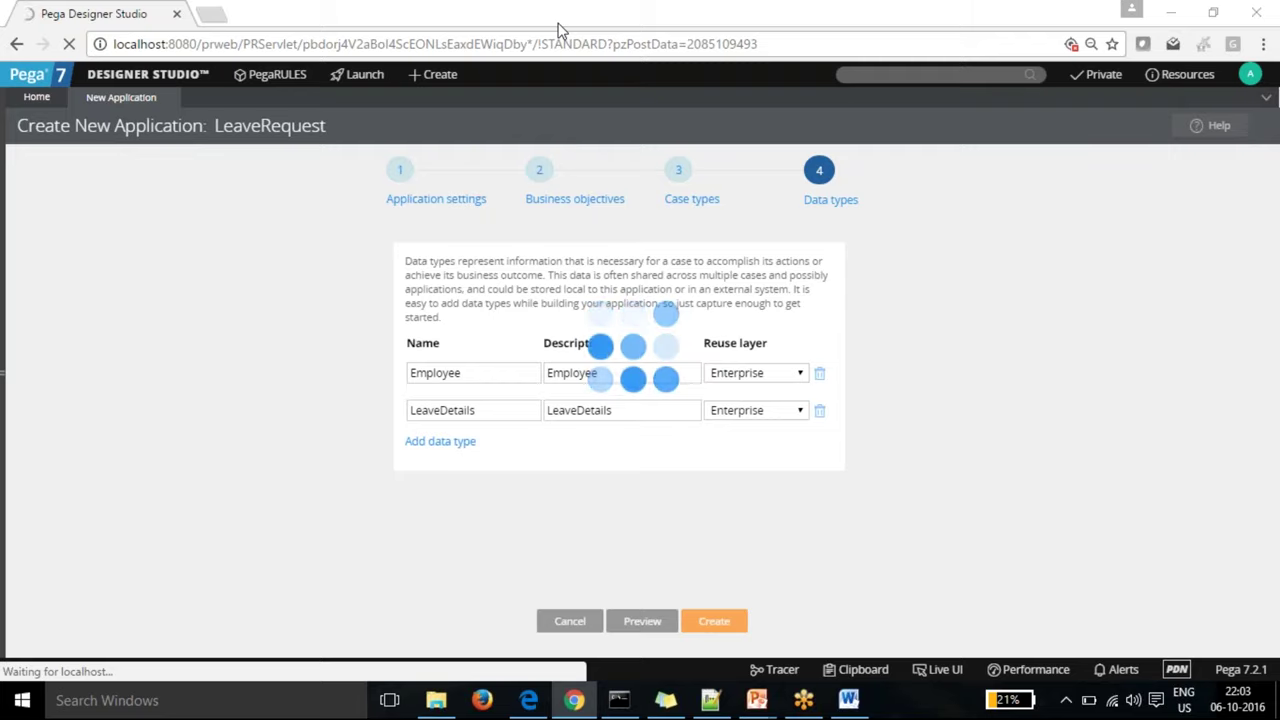
Step: Minimize Notepad++ and return to Designer Studio, now confirming the LeaveRequest application with four generated operators
{"action": "left_click", "coordinate": [1171, 12]}
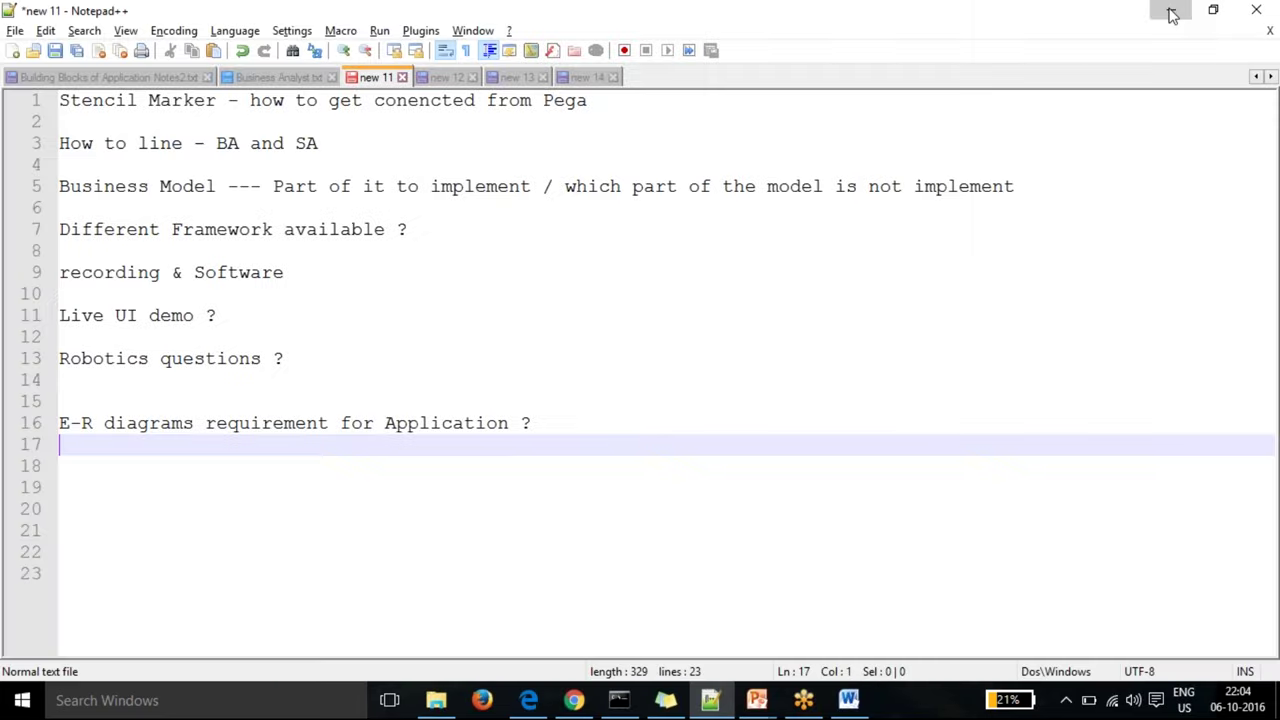
{"action": "left_click", "coordinate": [1171, 12]}
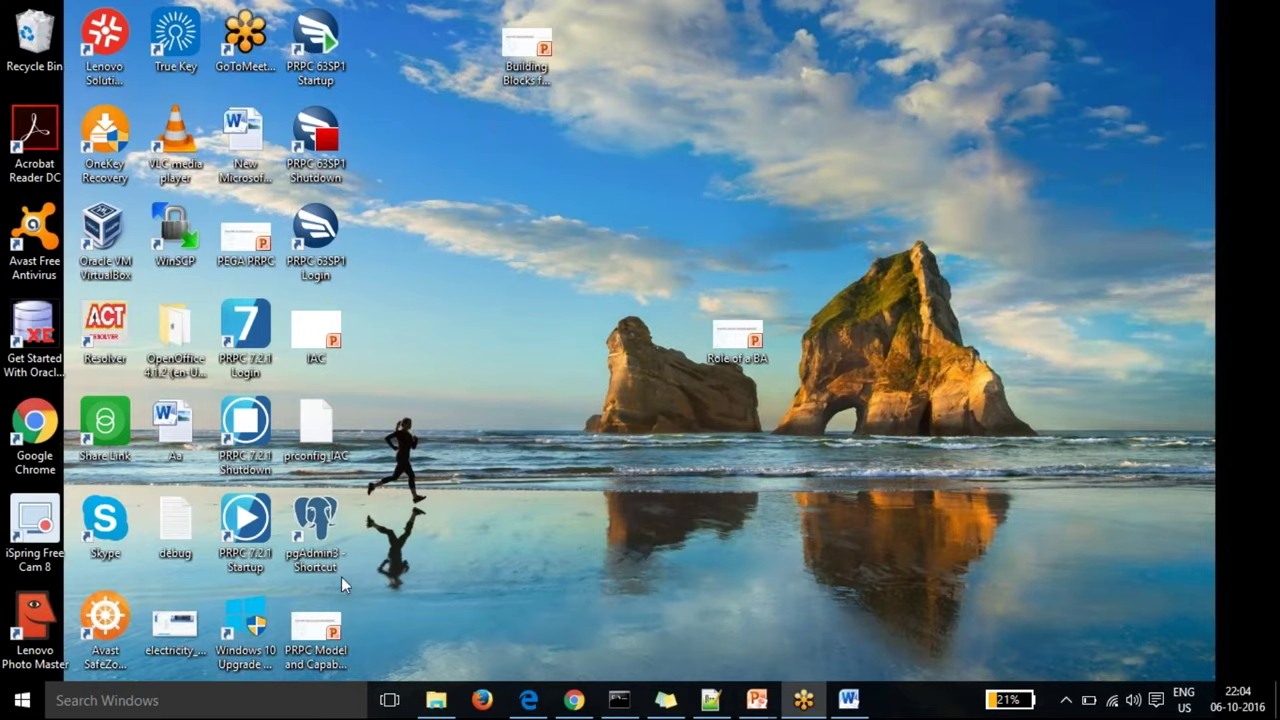
{"action": "left_click", "coordinate": [574, 702]}
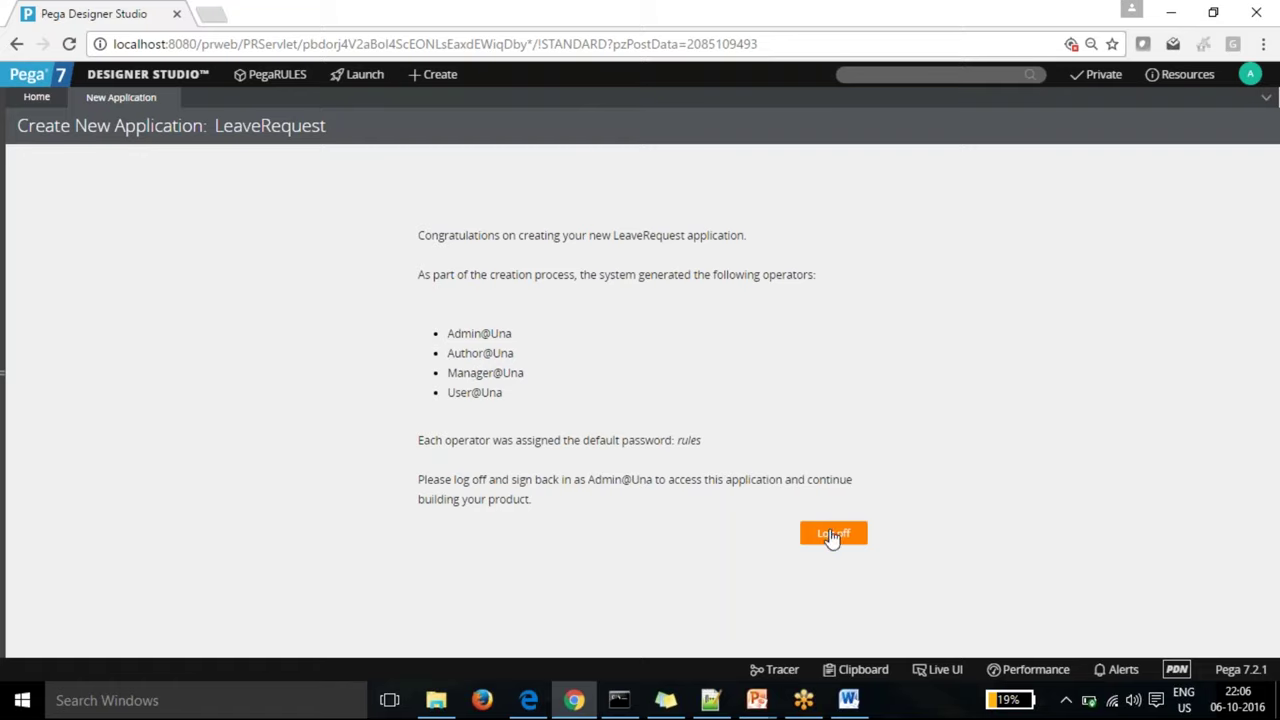
Step: Log off Designer Studio and replace the login user ID with the new Author operator's ID
{"action": "left_click", "coordinate": [831, 538]}
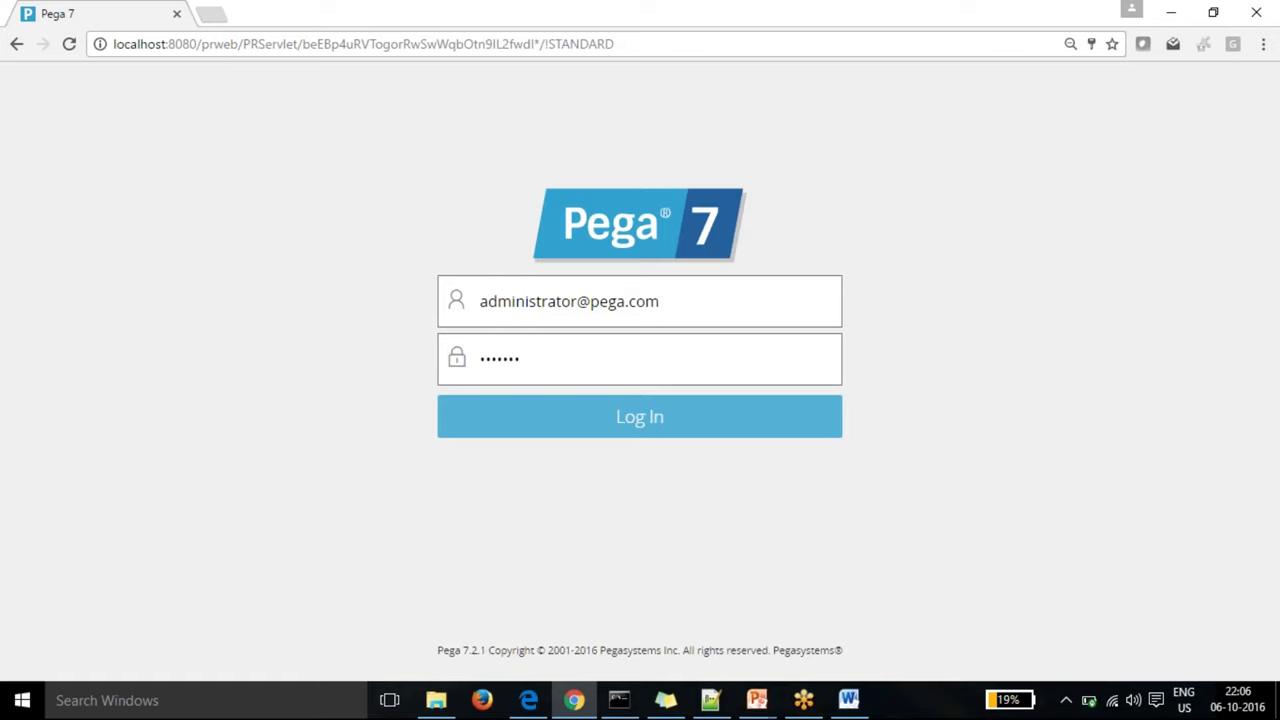
{"action": "left_click_drag", "start_coordinate": [697, 320], "coordinate": [394, 314]}
{"action": "type", "text": "author"}
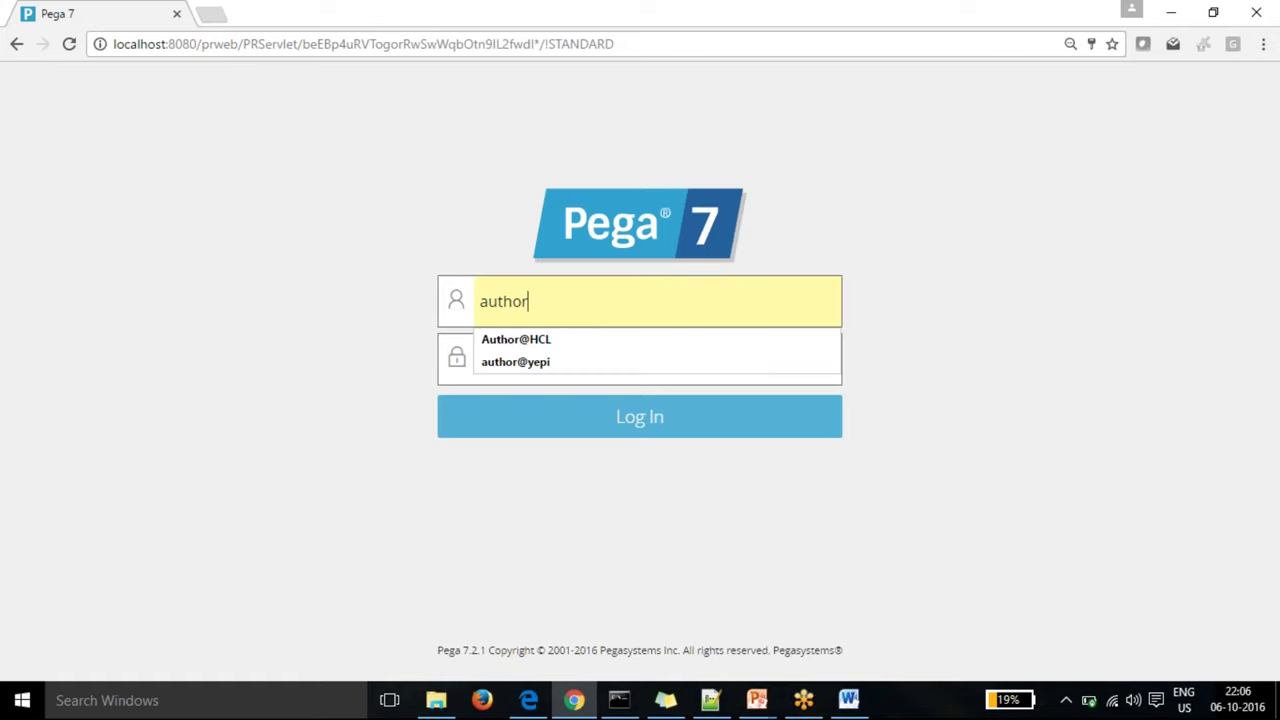
{"action": "type", "text": "@una"}
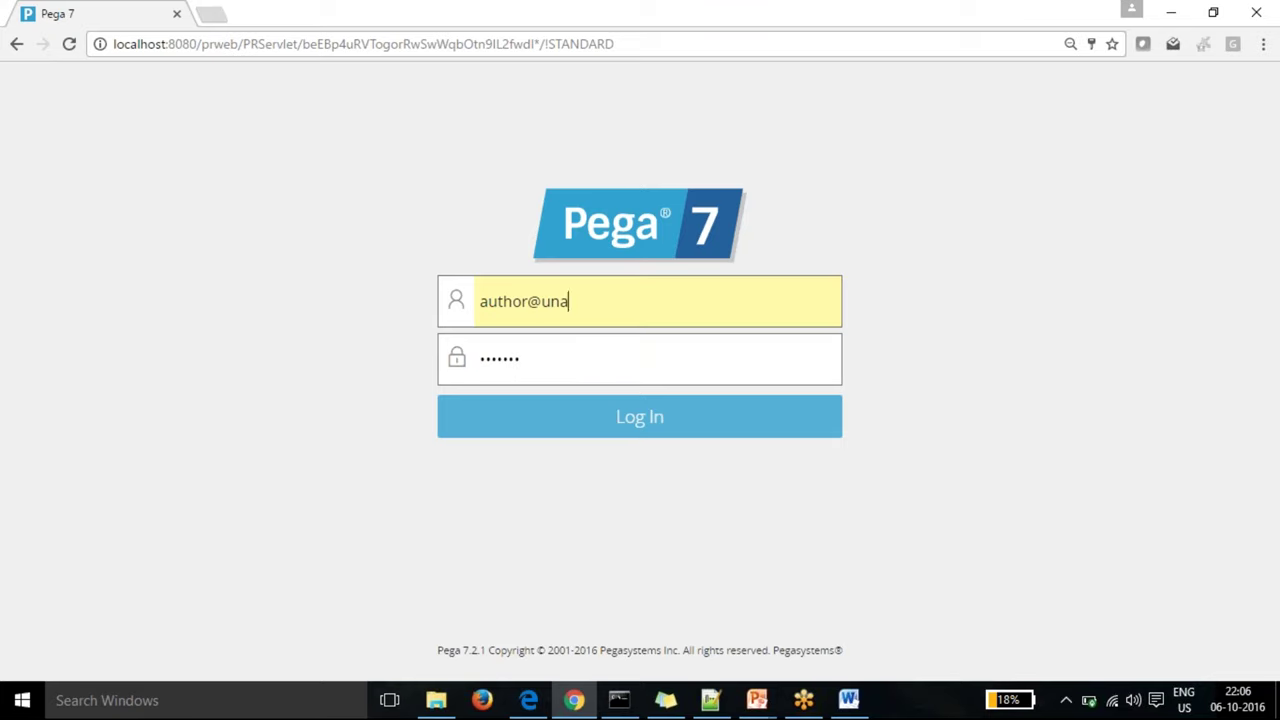